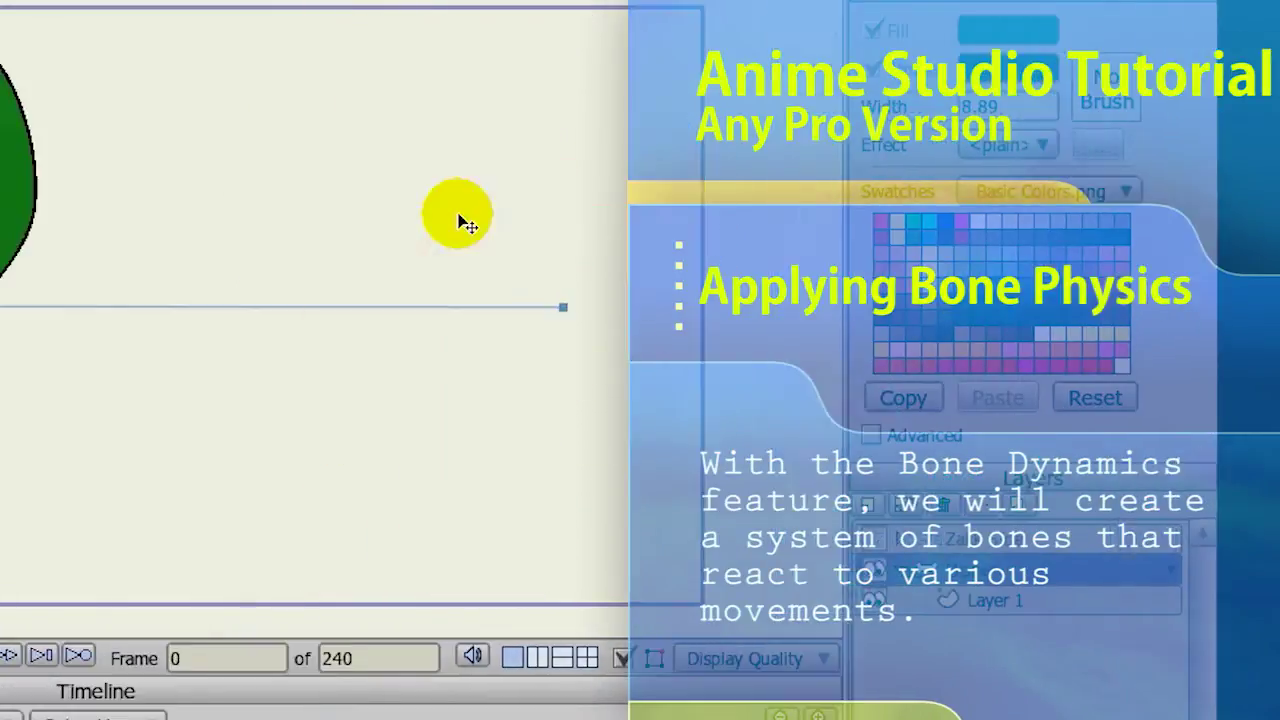
- Play back the finished swaying-hair demo animation with Play/Stop
click(10, 655)
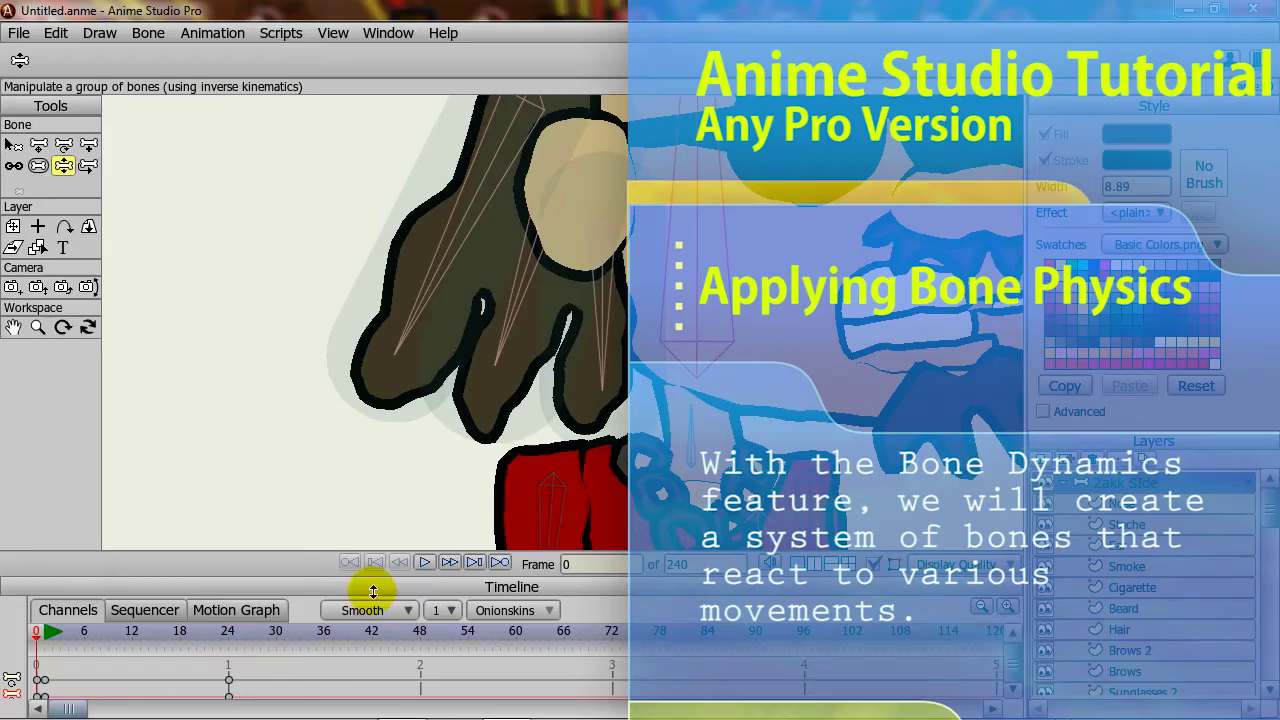
click(424, 563)
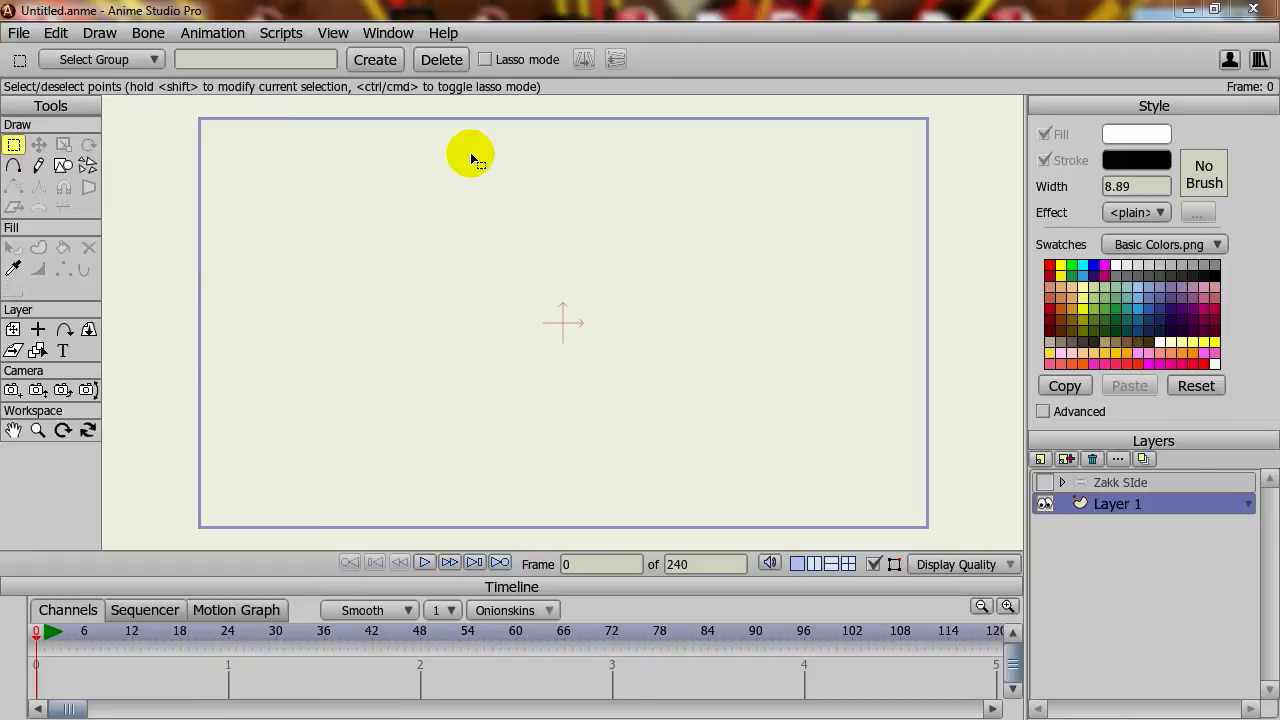
- Choose the Add Point tool and set the fill colour to dark green 1B7F1D
click(15, 170)
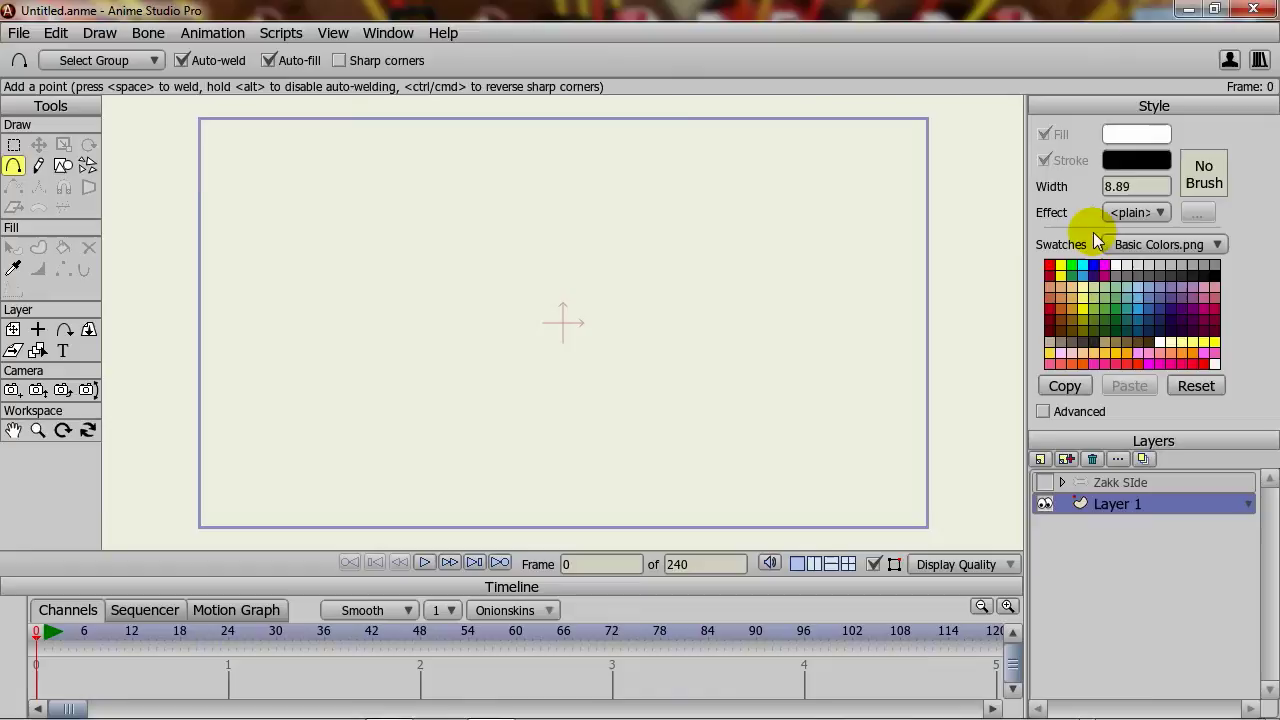
click(1170, 135)
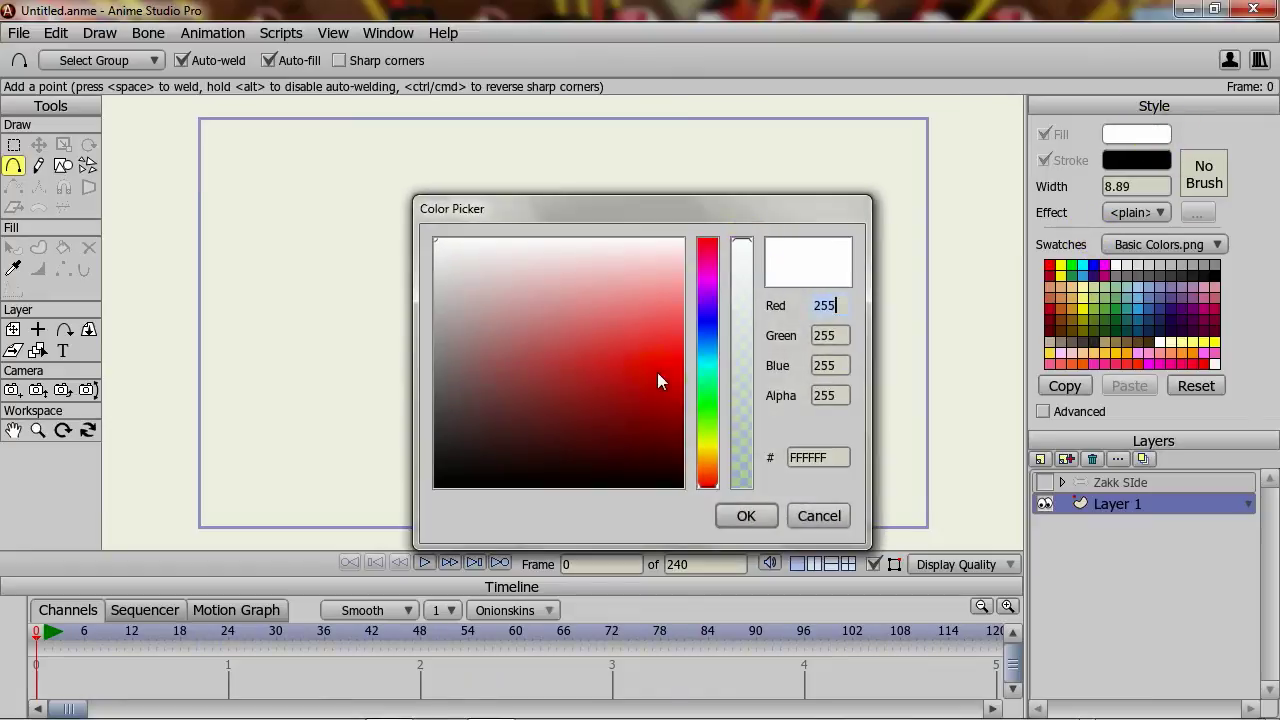
click(698, 394)
click(619, 404)
click(598, 412)
click(764, 515)
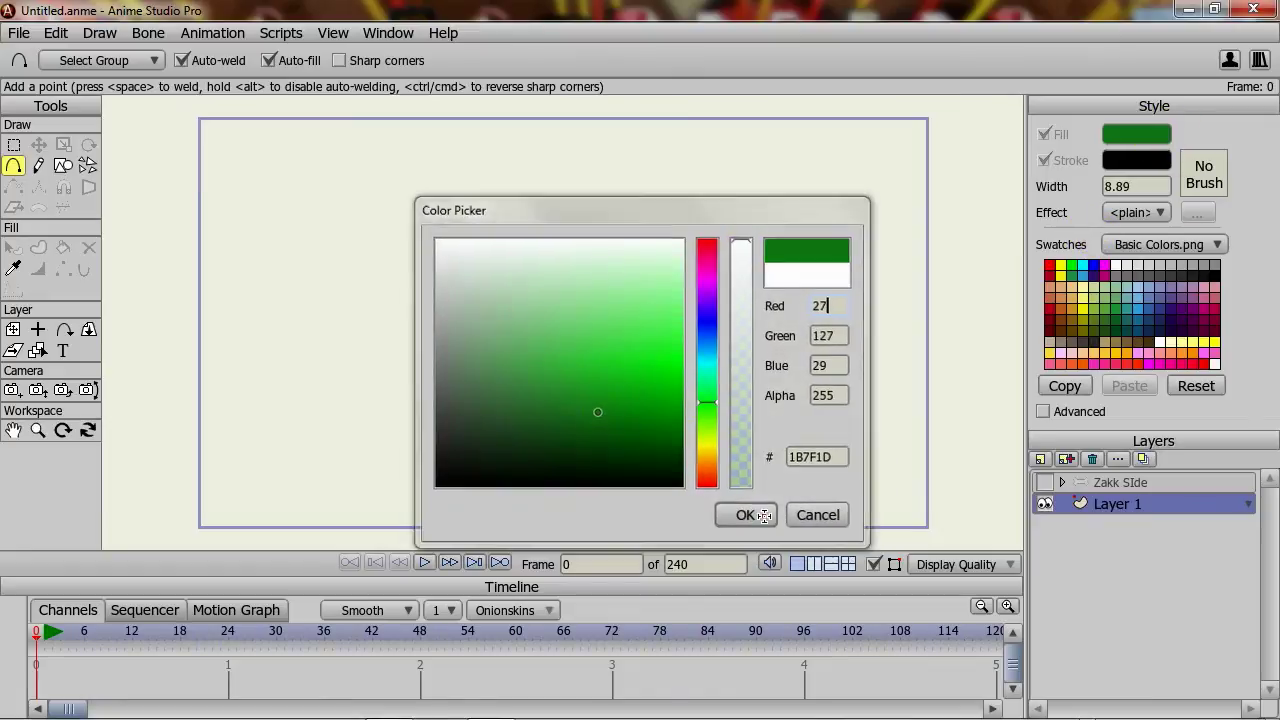
- Draw the head-and-neck outline, nudge it slightly up-left, and deselect its points
mouse_move(517, 511)
mouse_down()
mouse_move(526, 443)
mouse_move(455, 331)
mouse_move(457, 206)
mouse_move(563, 130)
mouse_move(681, 148)
mouse_move(717, 269)
mouse_move(609, 423)
mouse_move(623, 490)
mouse_move(604, 525)
mouse_move(517, 512)
mouse_up()
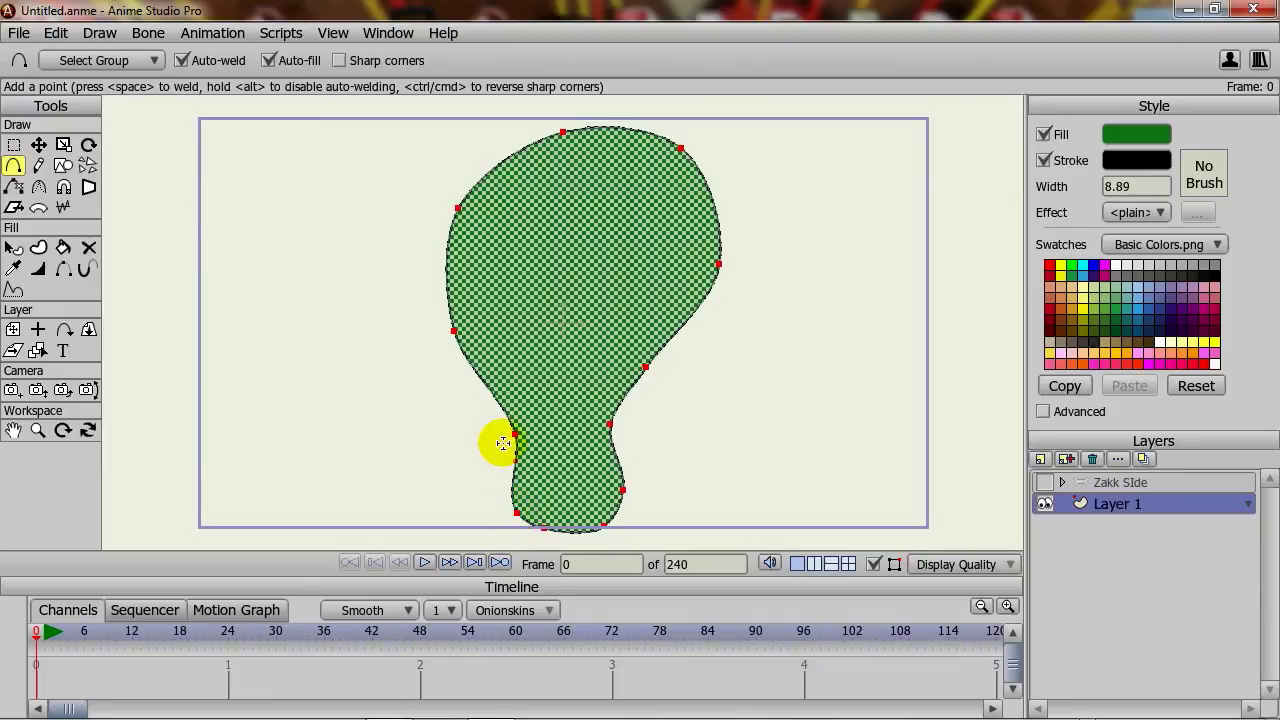
click(38, 145)
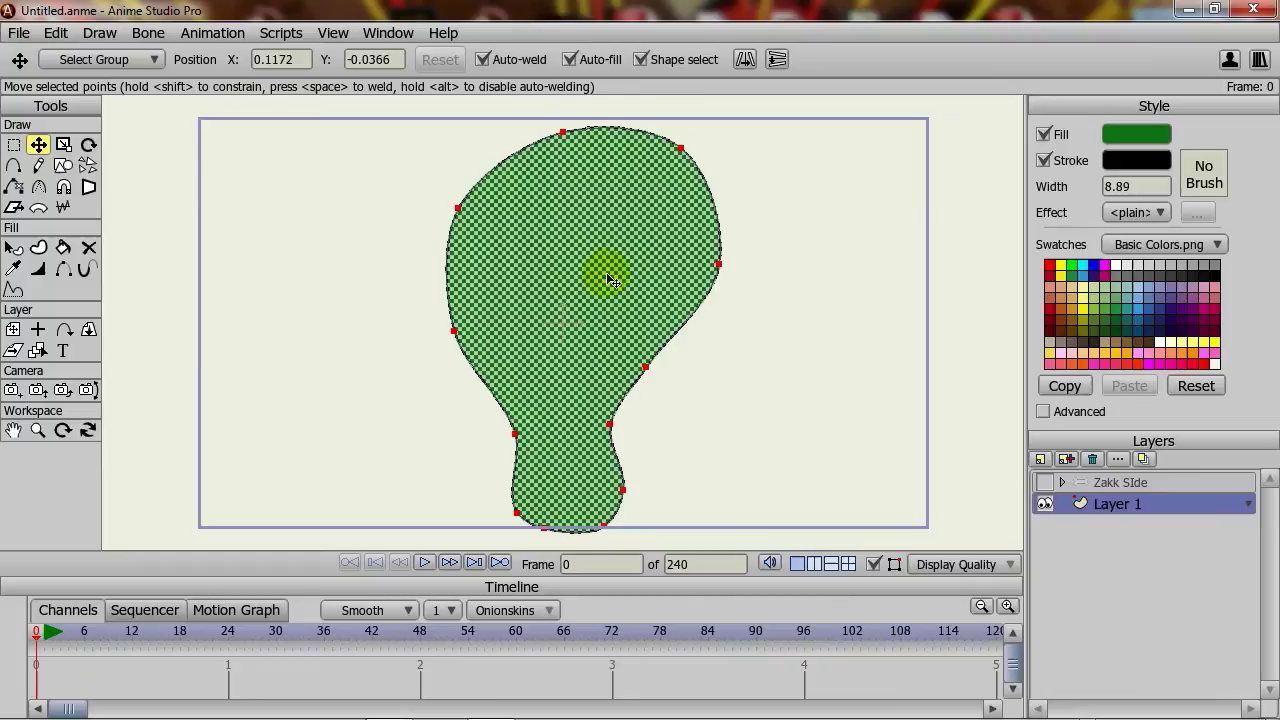
drag(570, 300, 566, 292)
click(789, 338)
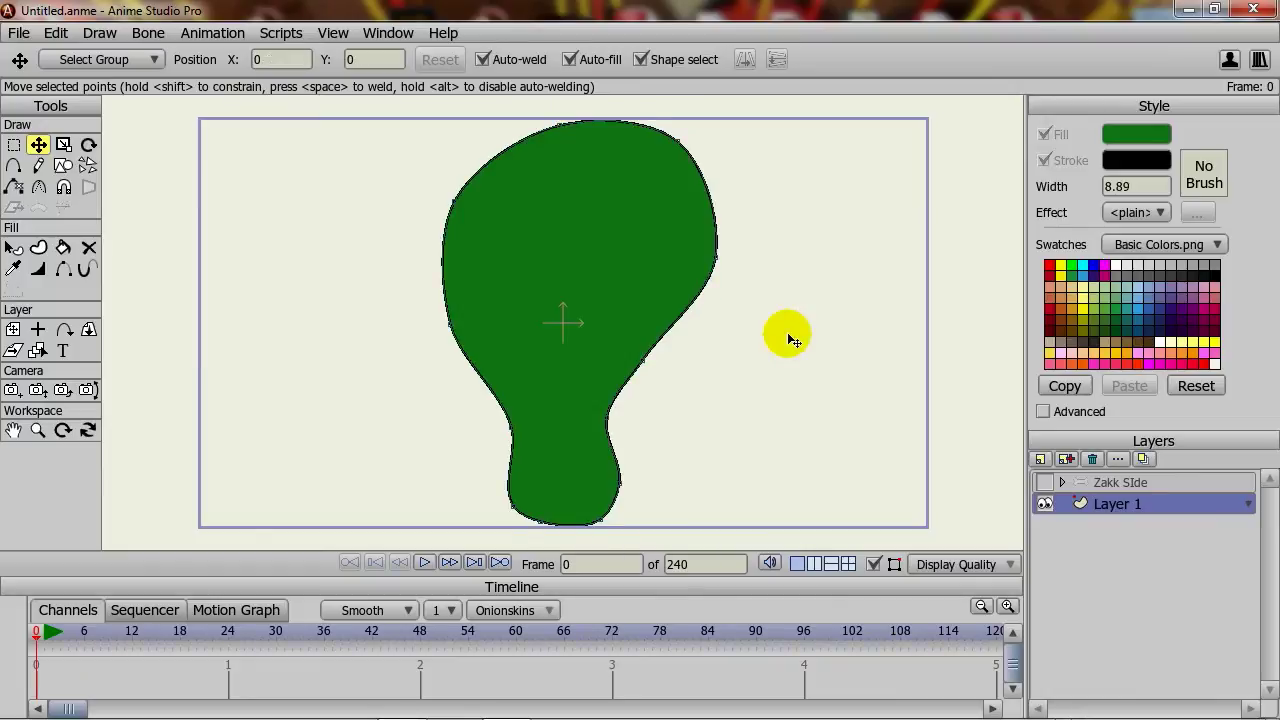
- Create a new bone layer named Bone
click(1041, 459)
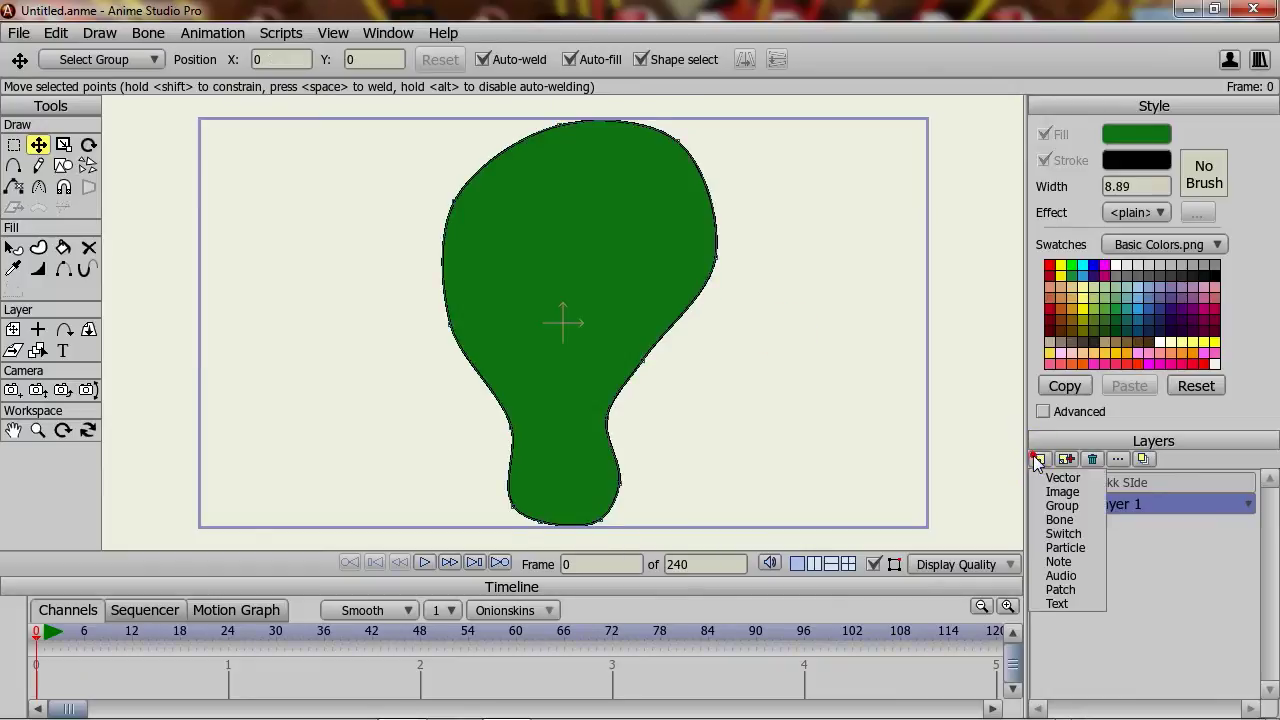
click(1066, 521)
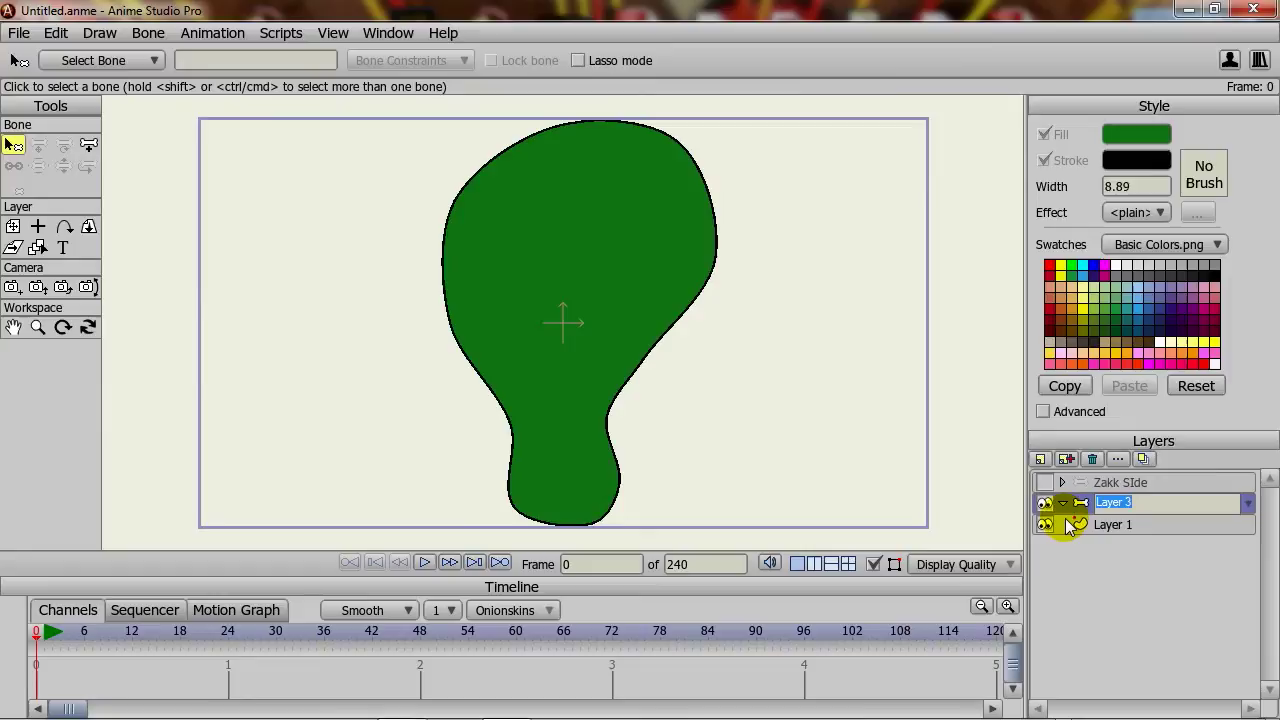
text(Bone)
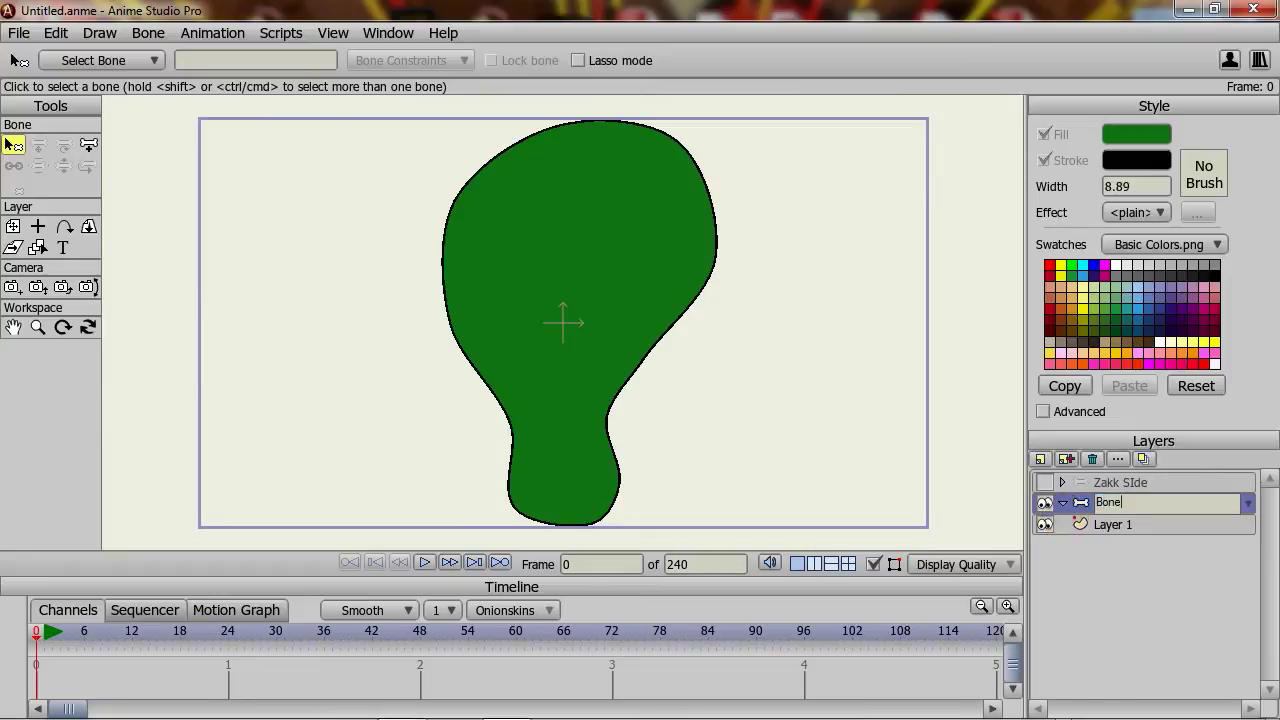
key(Return)
- Nest Layer 1 inside the Bone layer and make Bone the current layer
click(1121, 527)
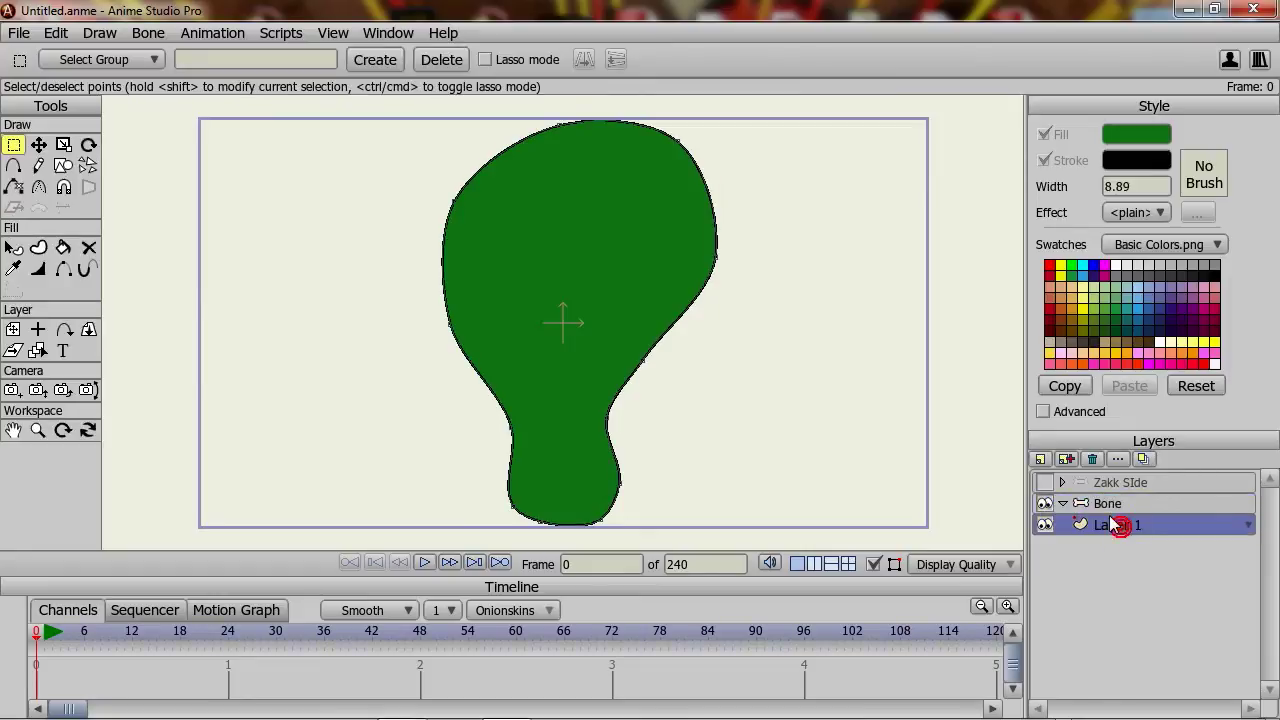
drag(1121, 527, 1123, 506)
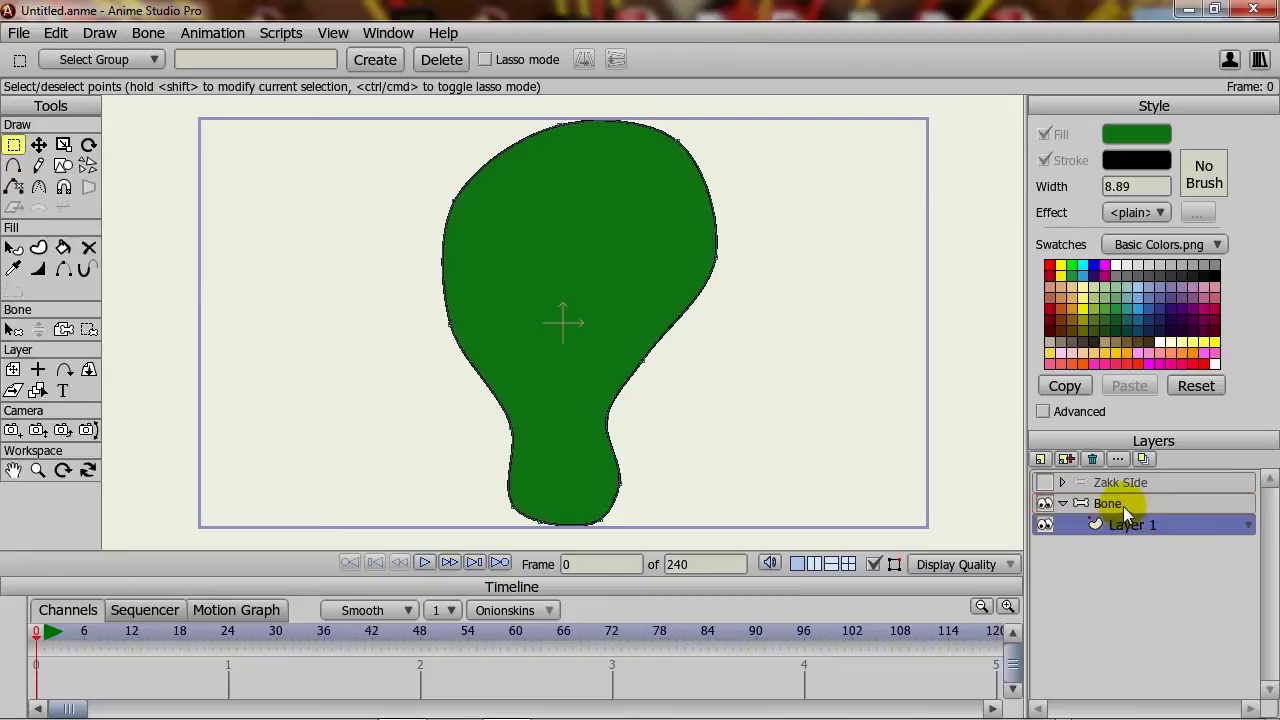
click(1123, 506)
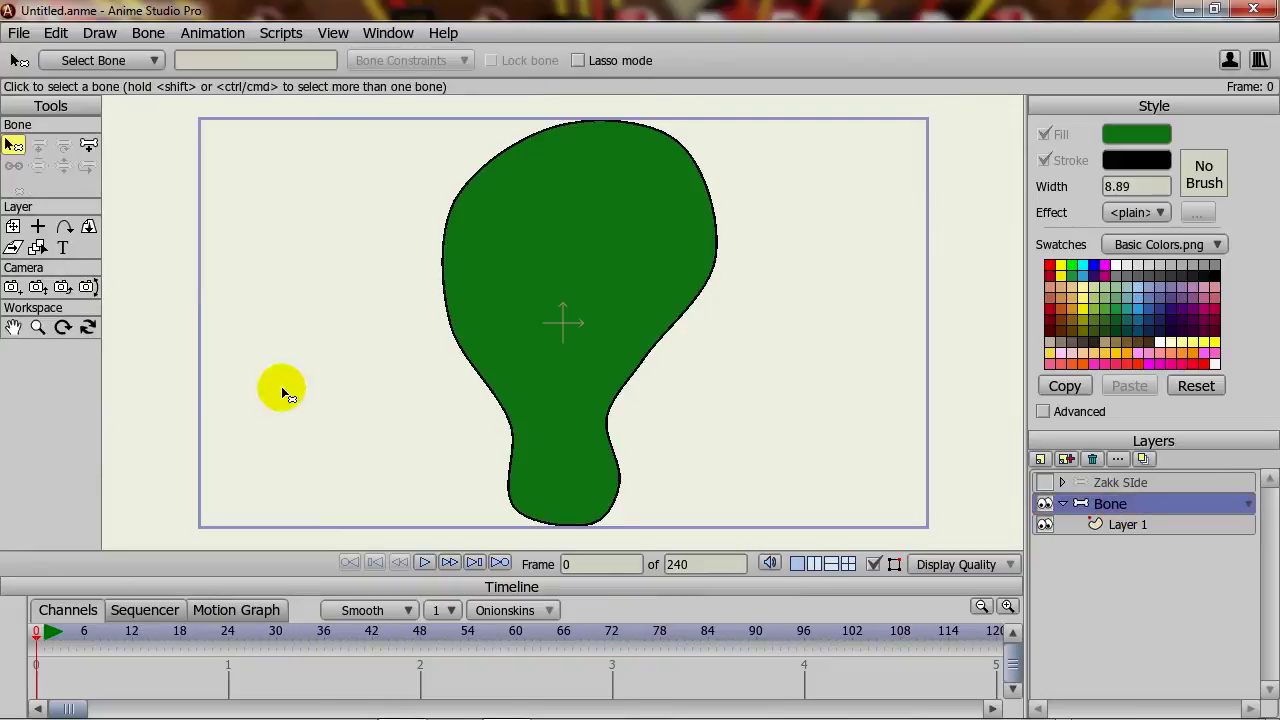
- Draw three connected bones B1–B3 from the neck bottom up to the head top
click(89, 143)
drag(558, 515, 607, 127)
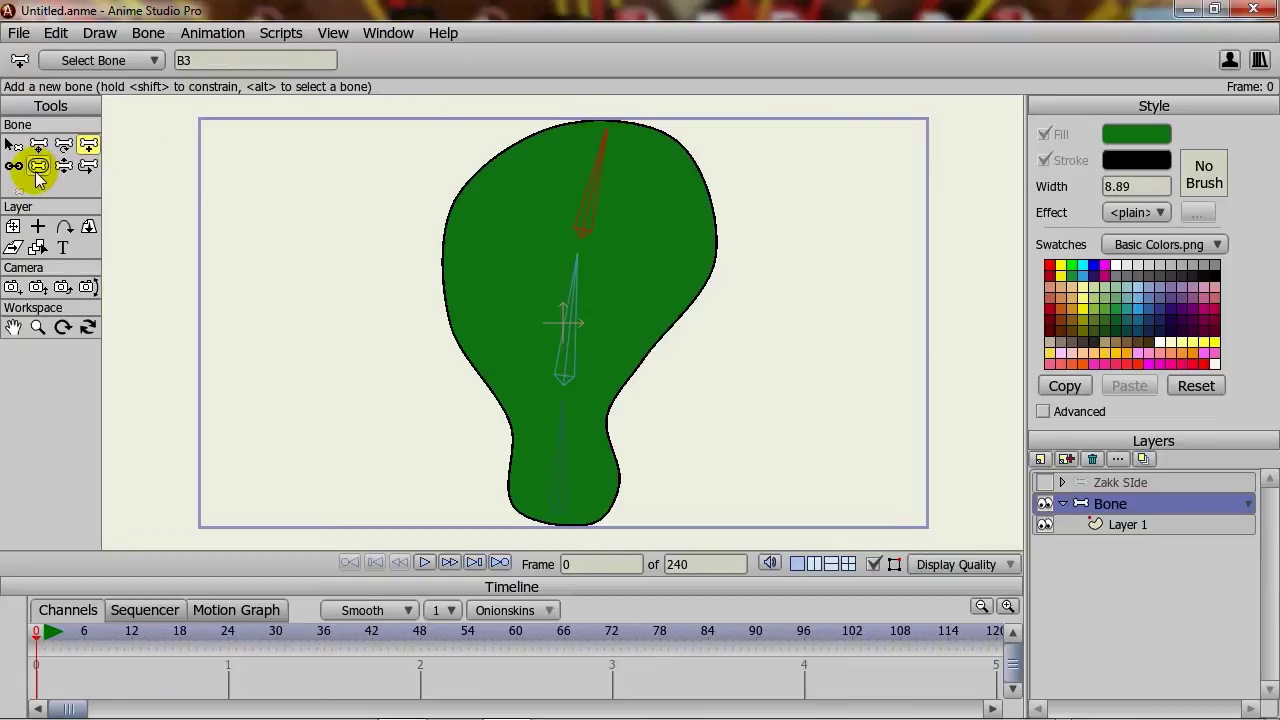
- Enlarge the top bone's strength, then widen the influence of all three bones together
click(37, 168)
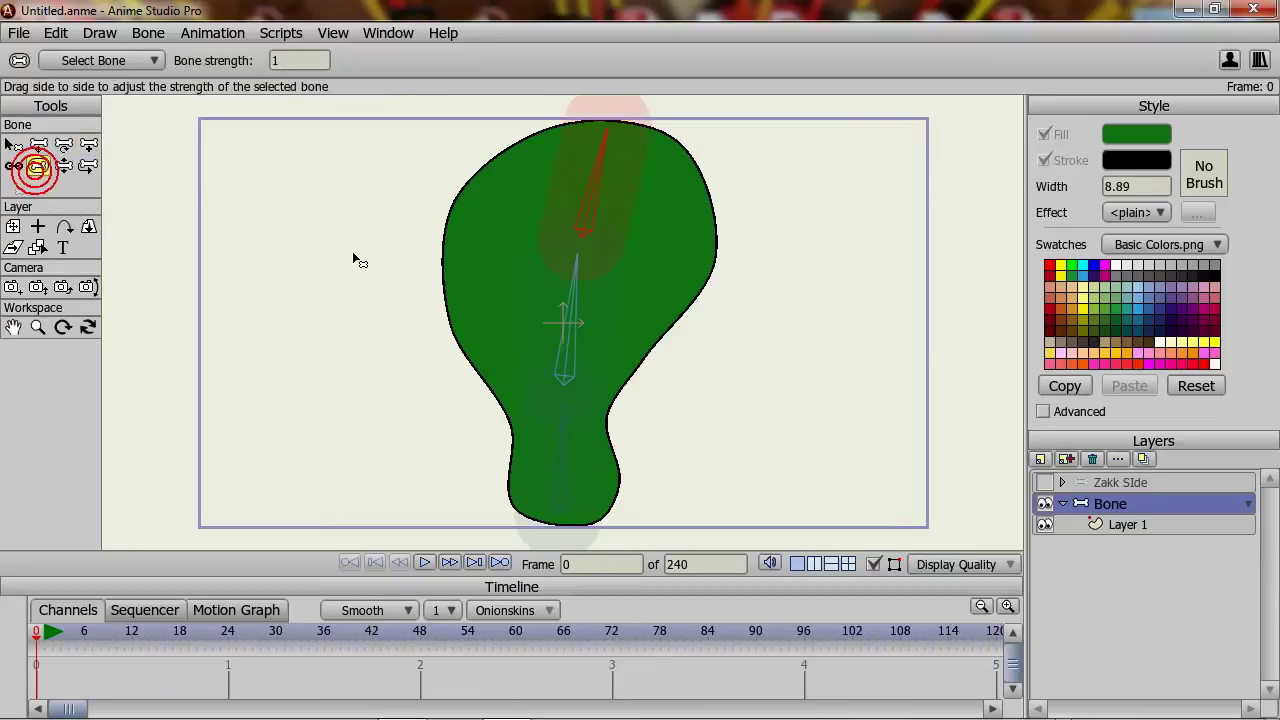
drag(588, 206, 697, 222)
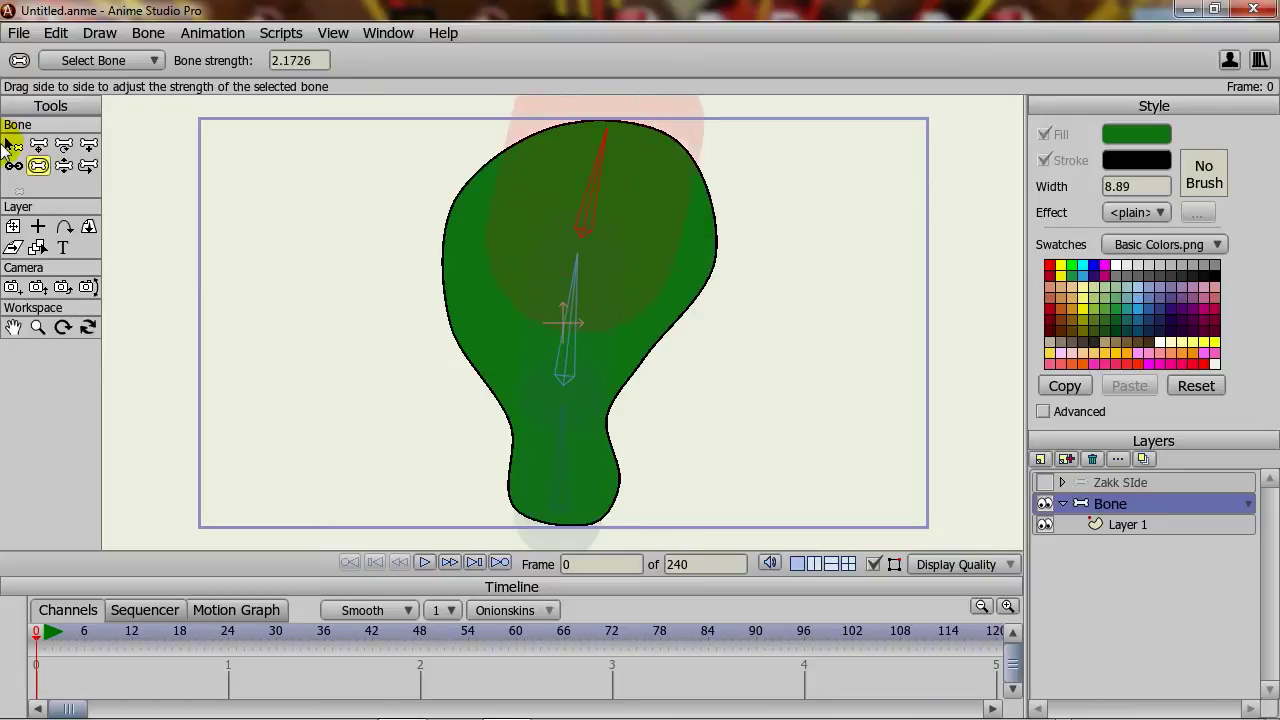
click(13, 145)
drag(422, 140, 697, 472)
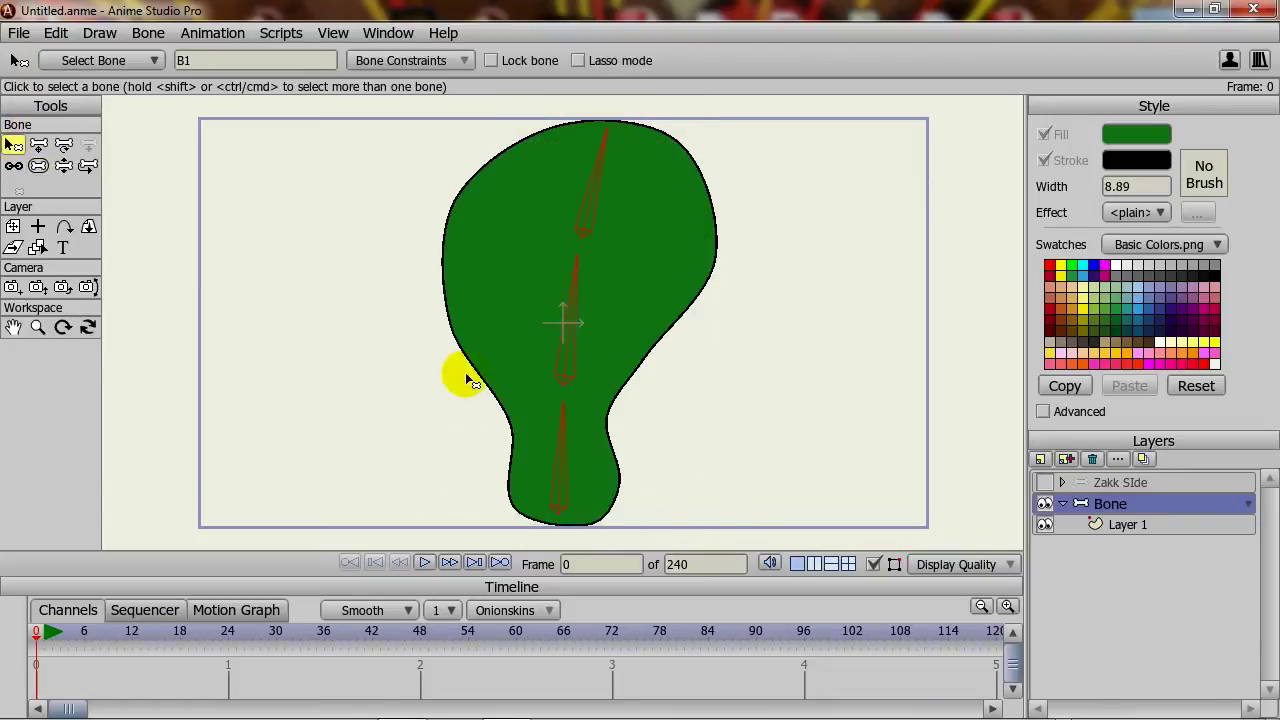
click(38, 165)
drag(675, 330, 747, 386)
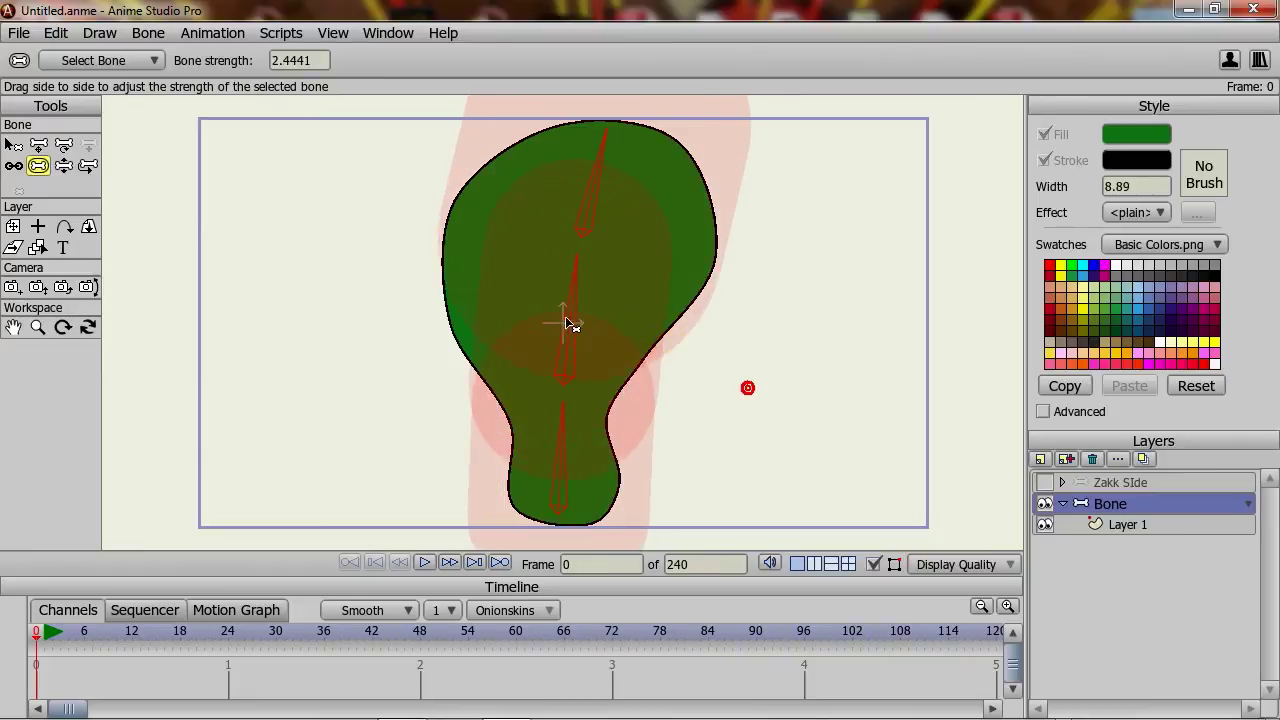
click(13, 145)
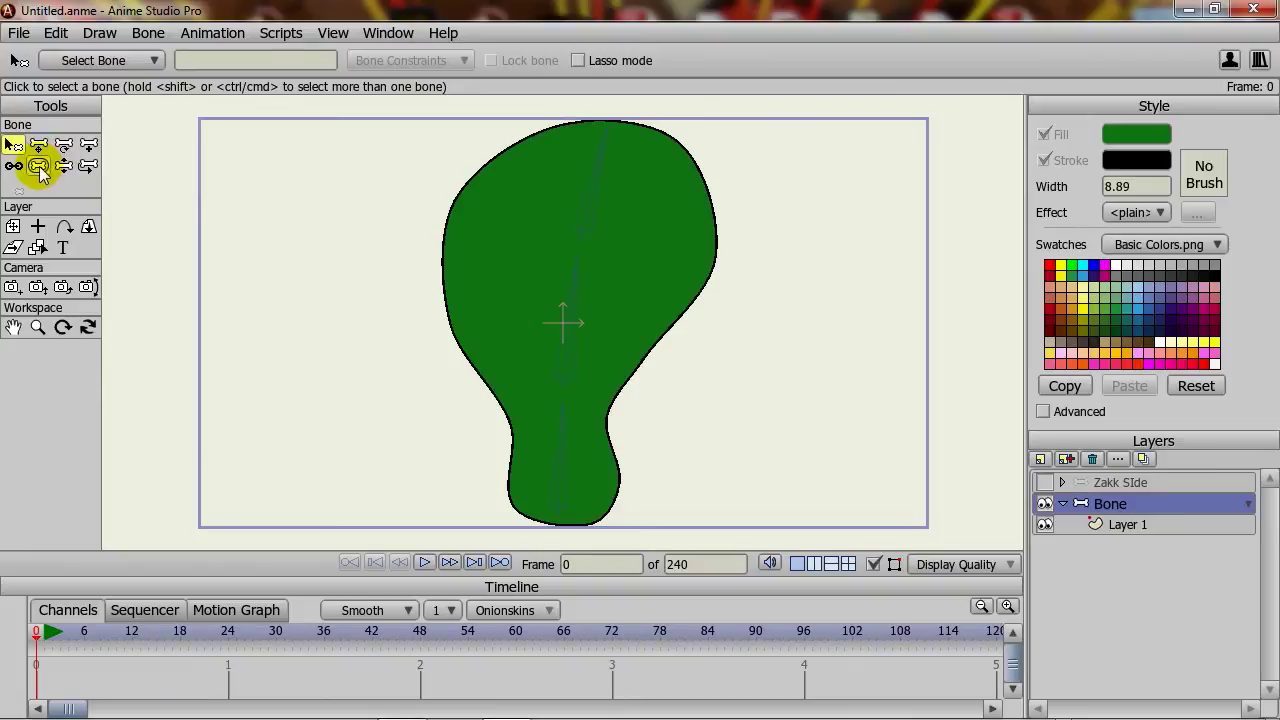
- Widen the centre bone's influence and narrow bottom bone B1 to strength 1.4343
click(38, 165)
drag(590, 303, 654, 299)
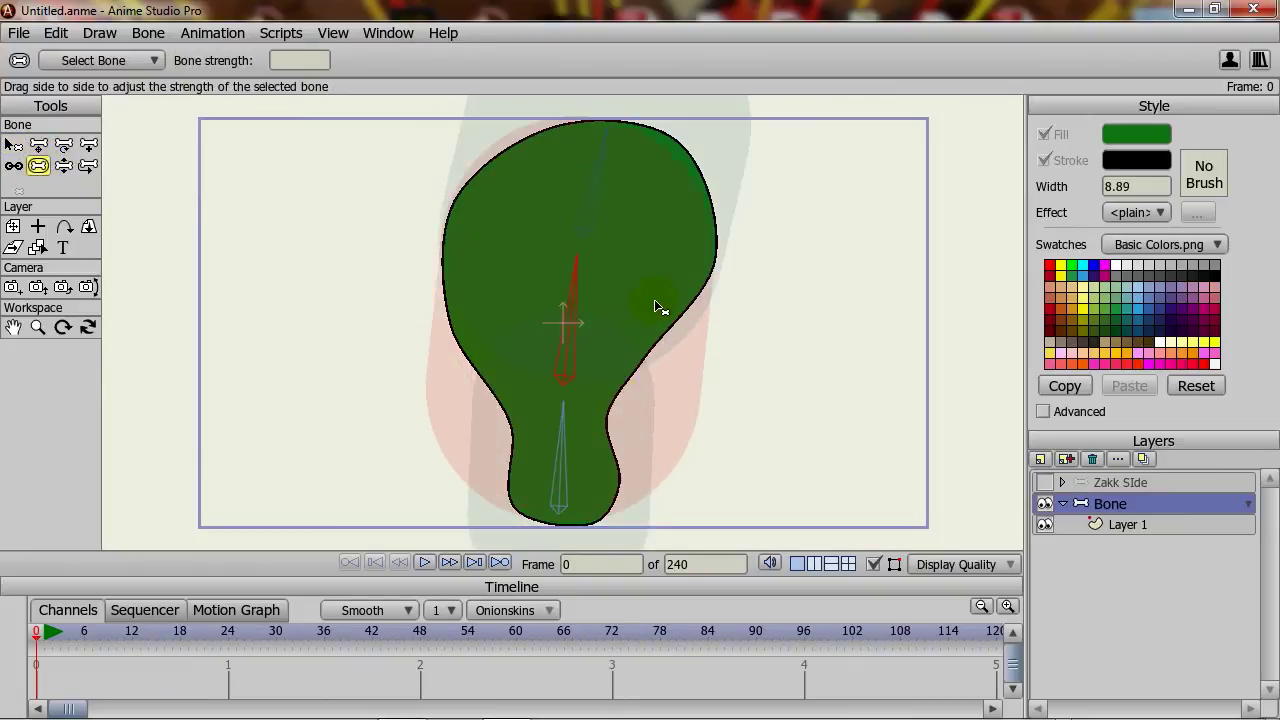
drag(559, 469, 462, 425)
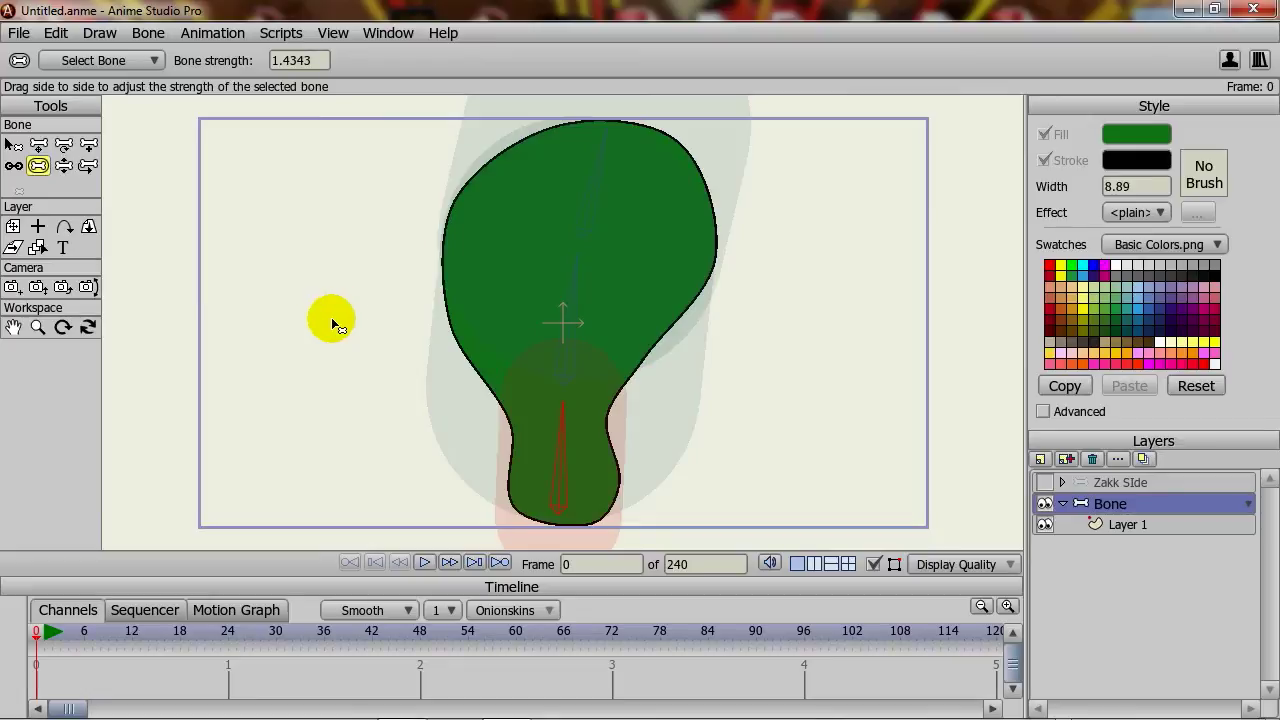
click(12, 146)
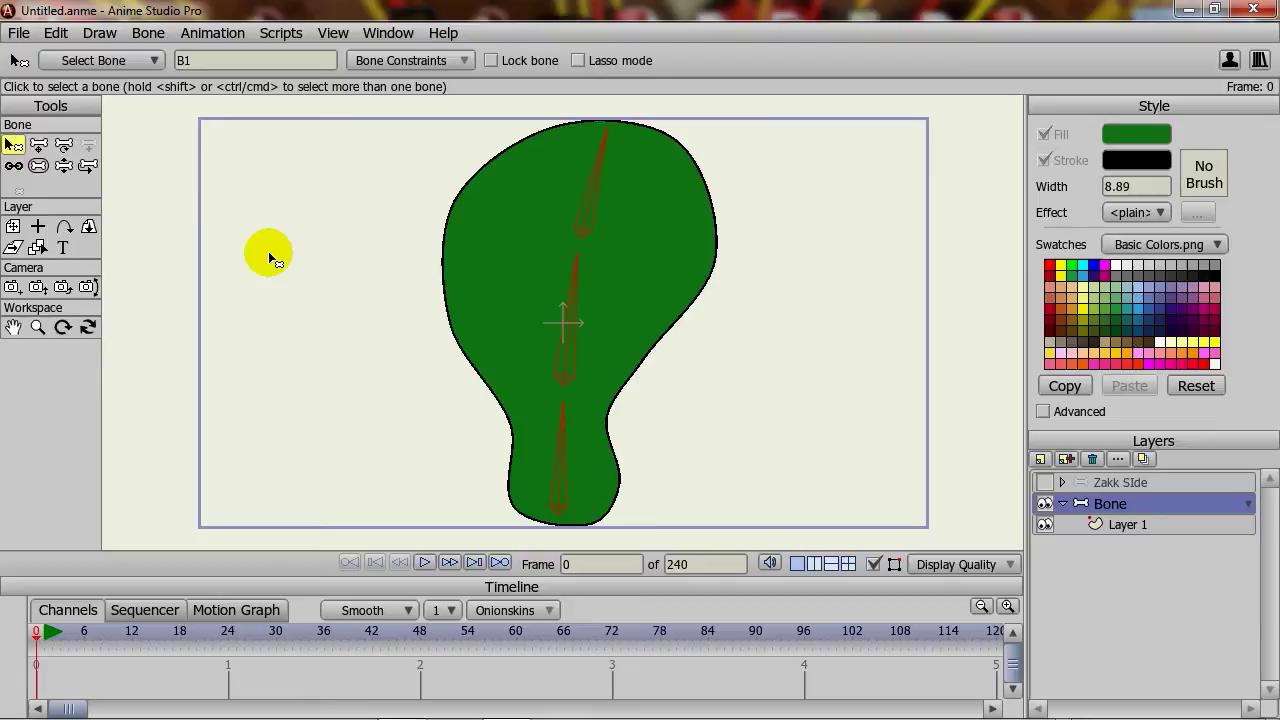
- Enable Bone dynamics on the selected bones, keeping torque 2, spring 2 and damping 1
click(460, 61)
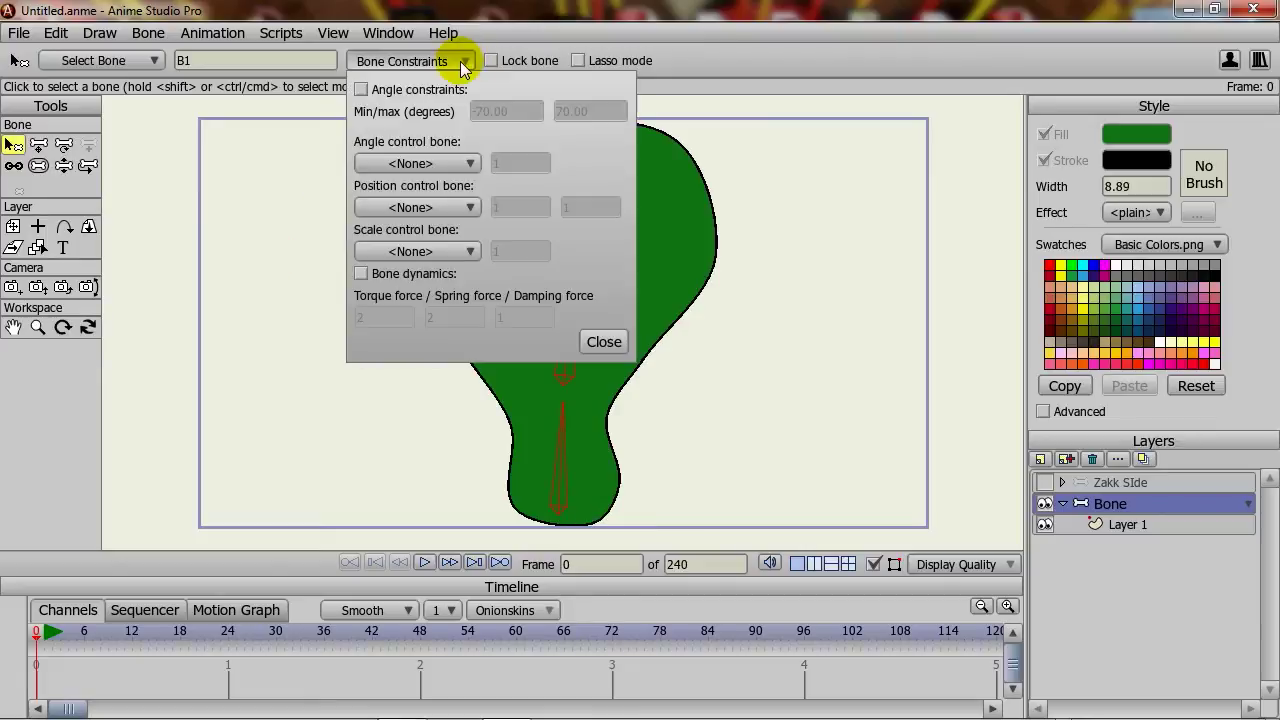
click(404, 280)
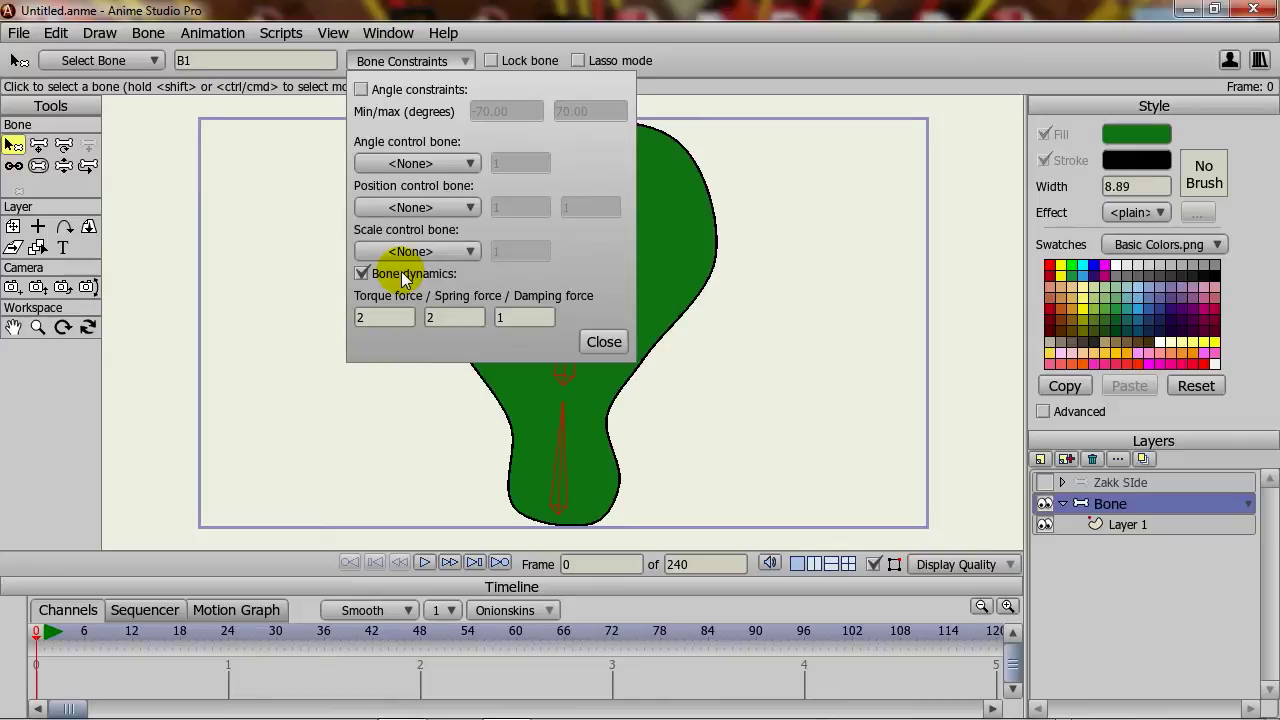
click(603, 342)
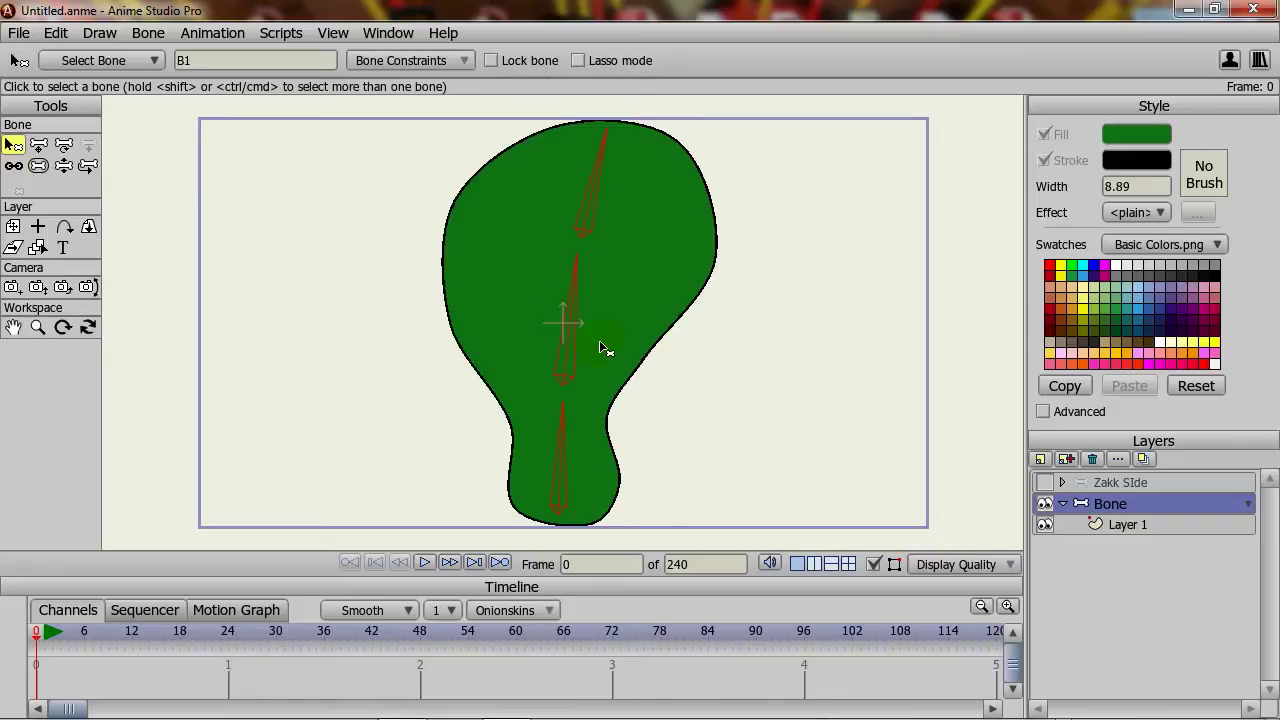
- Keyframe the Bone layer sliding from left (X -1.2013) to right (X 1.2895) at frame 24
click(13, 228)
drag(645, 316, 398, 316)
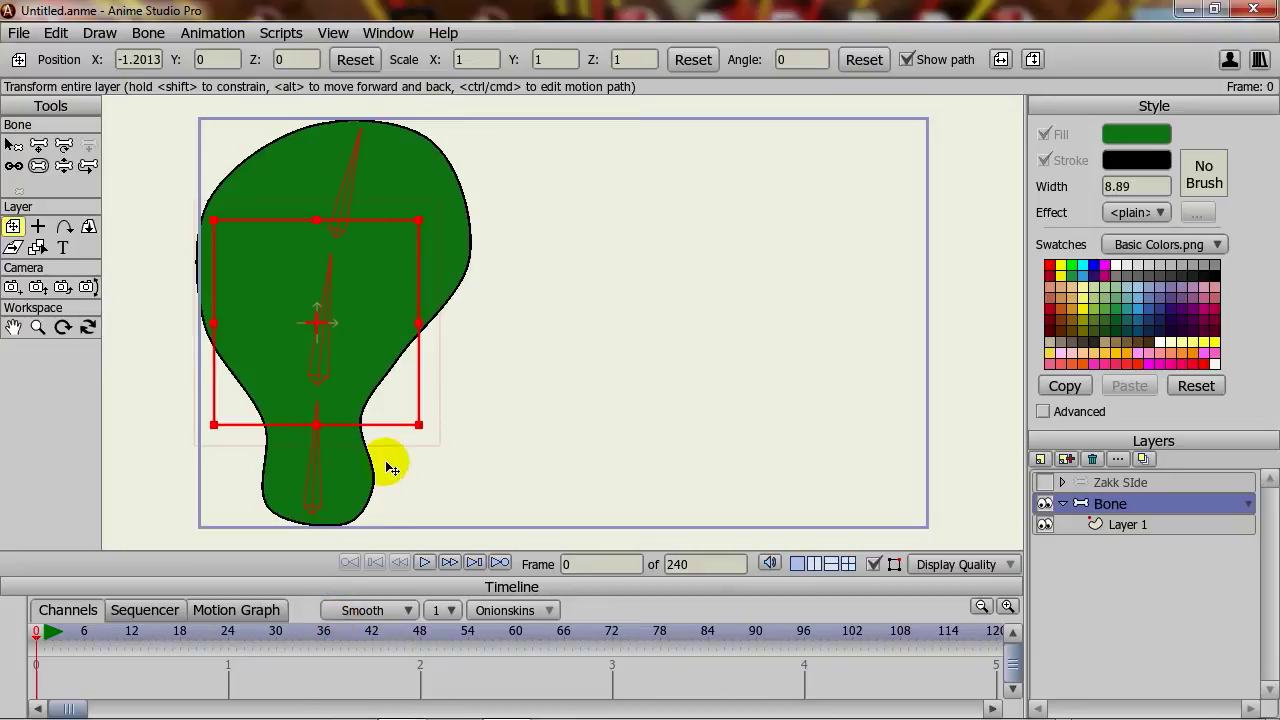
key(ctrl+Right)
click(353, 343)
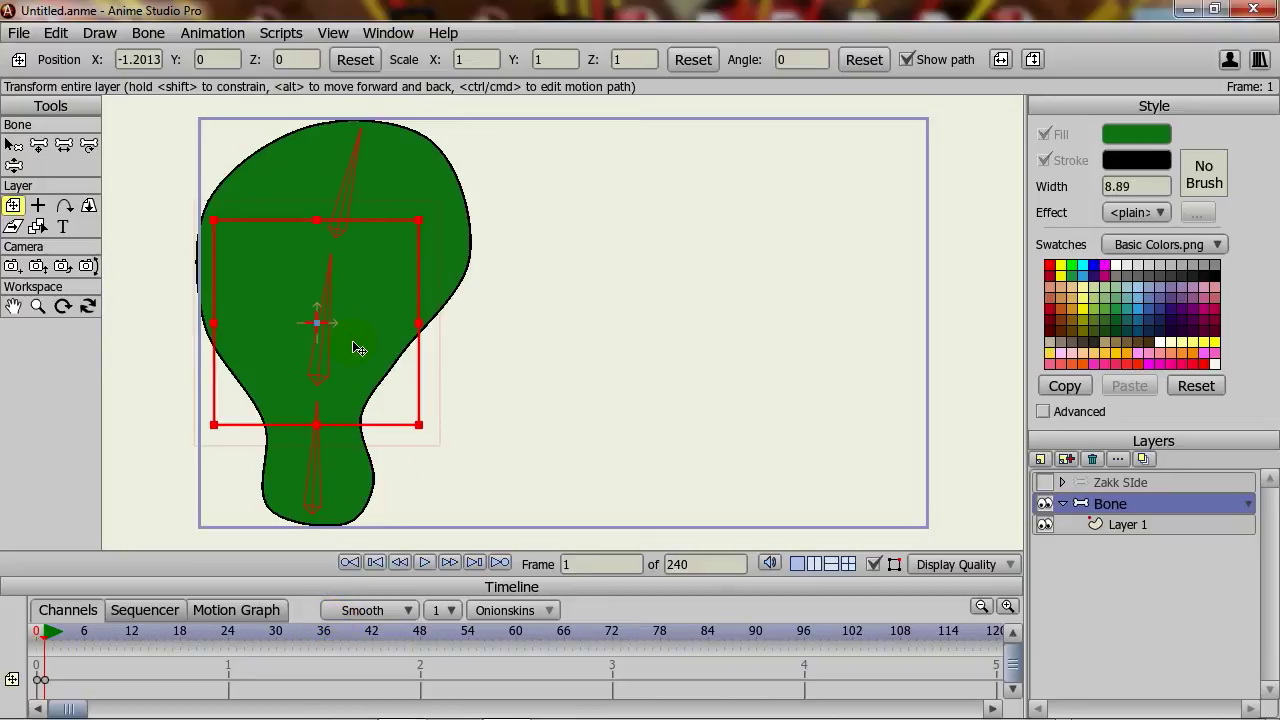
key(ctrl+Right)
key(ctrl+Right)
key(ctrl+Right)
key(ctrl+Right)
key(ctrl+Right)
key(ctrl+Right)
key(ctrl+Right)
key(ctrl+Right)
key(ctrl+Right)
key(ctrl+Right)
key(ctrl+Right)
key(ctrl+Right)
key(ctrl+Right)
key(ctrl+Right)
key(ctrl+Right)
key(ctrl+Right)
key(ctrl+Right)
key(ctrl+Right)
key(ctrl+Right)
key(ctrl+Right)
drag(357, 340, 868, 342)
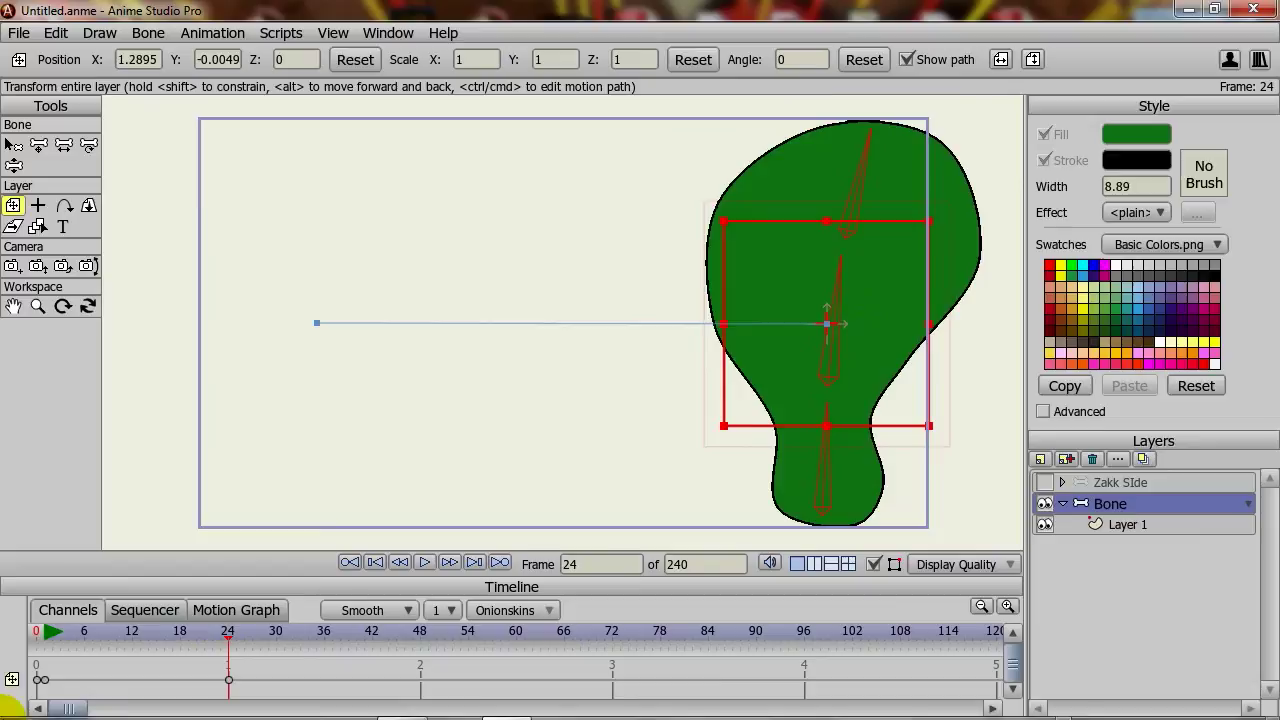
click(40, 632)
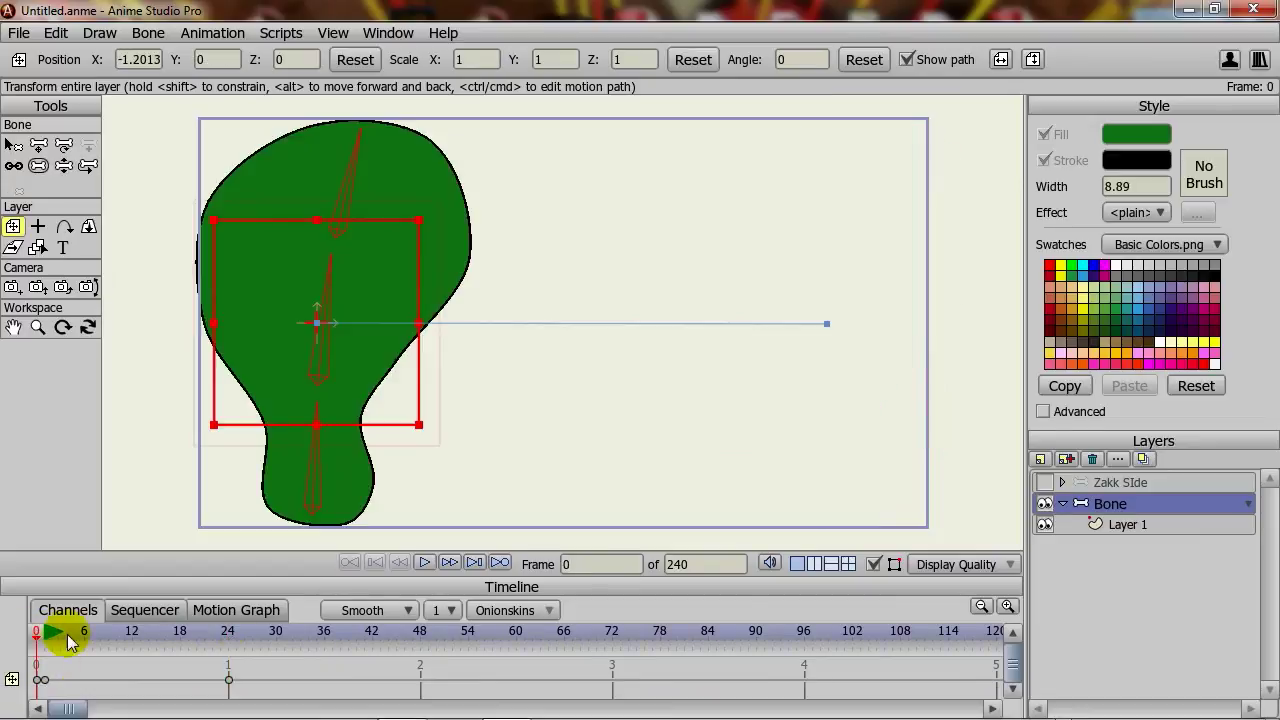
click(440, 563)
click(437, 563)
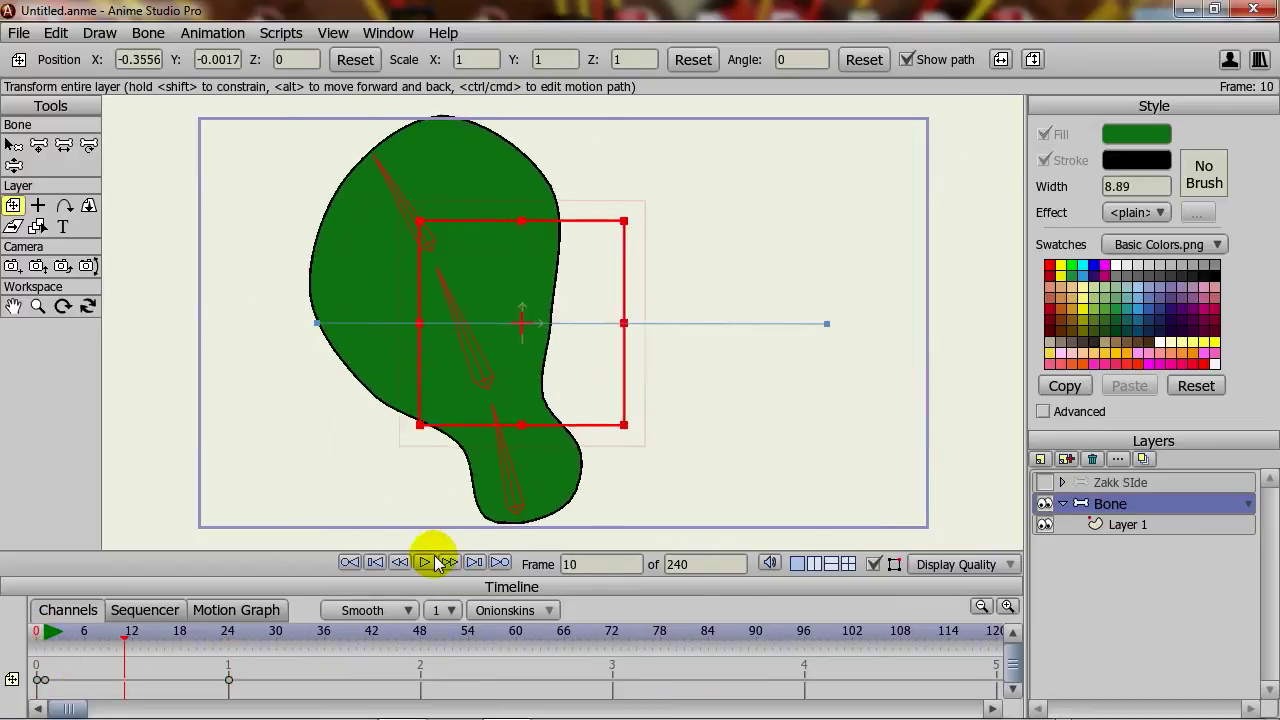
click(434, 564)
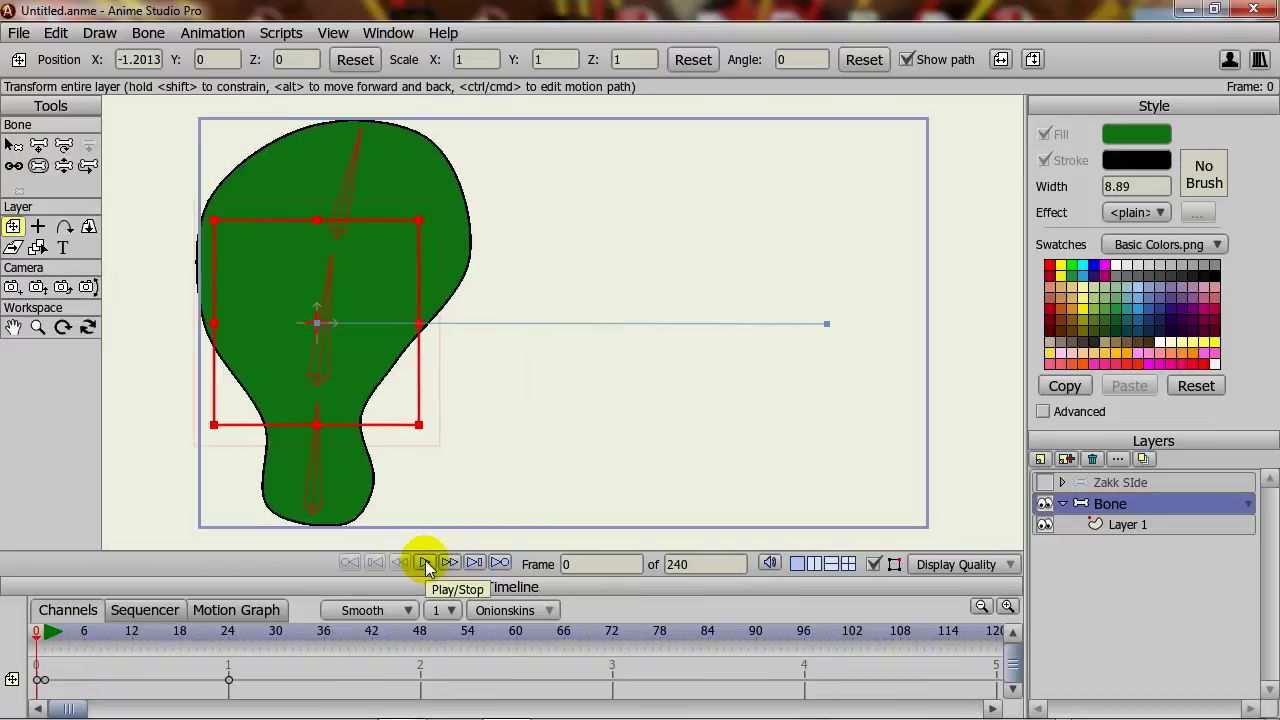
click(425, 564)
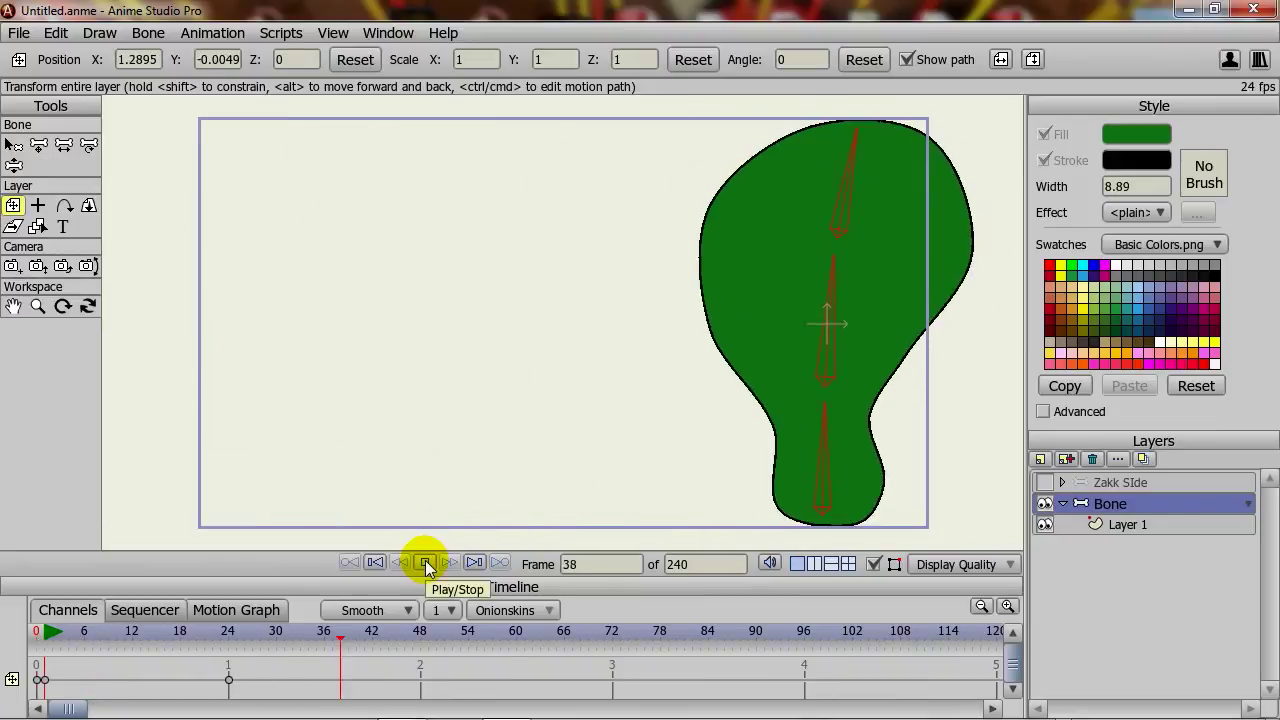
click(425, 564)
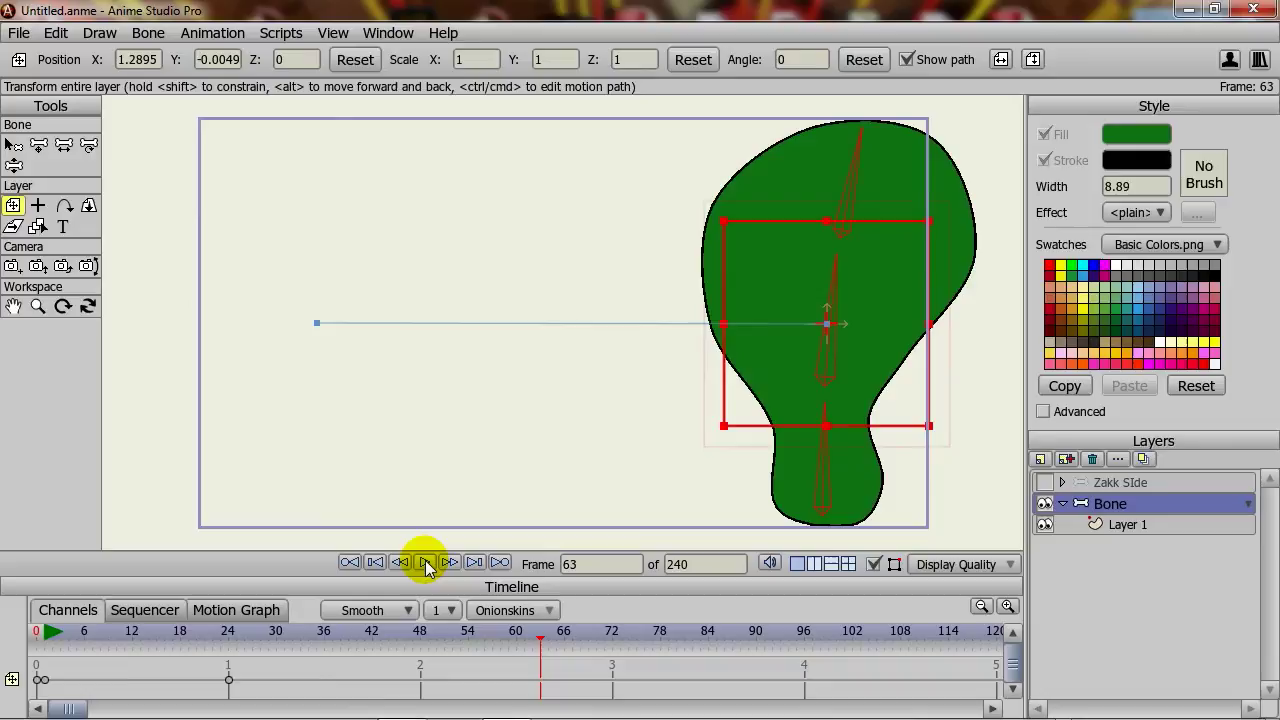
click(38, 631)
click(425, 564)
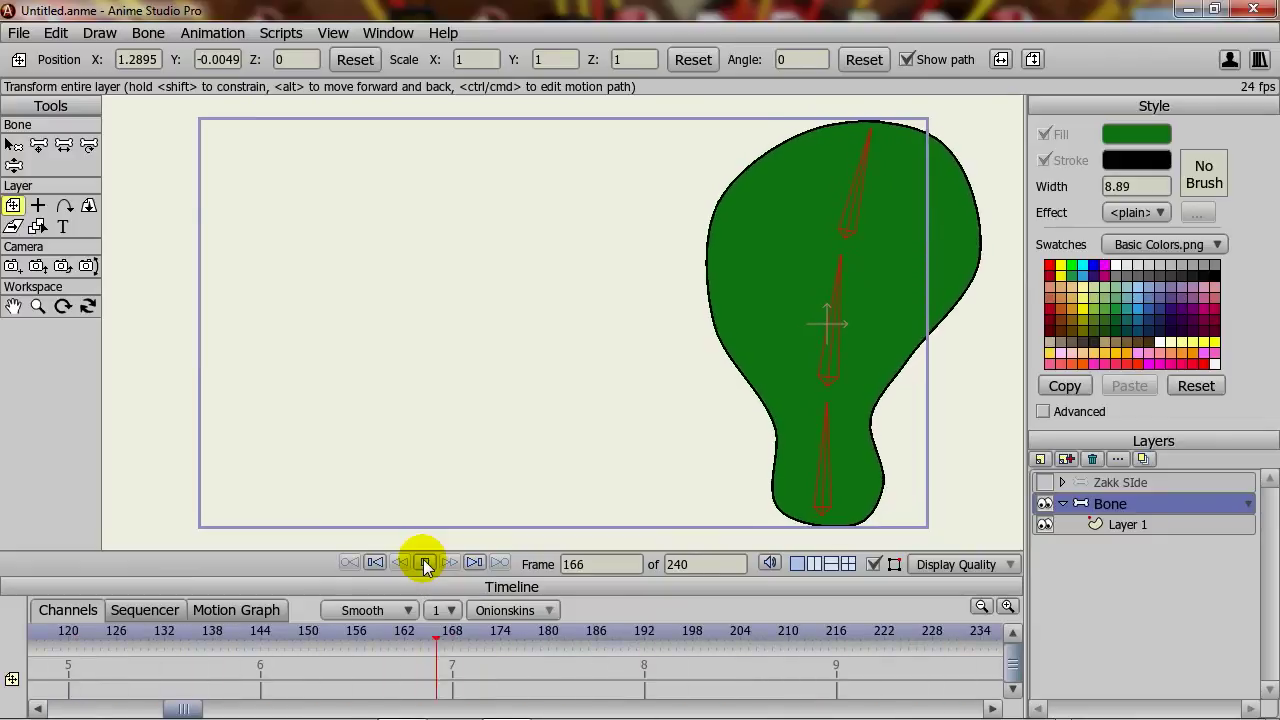
click(425, 564)
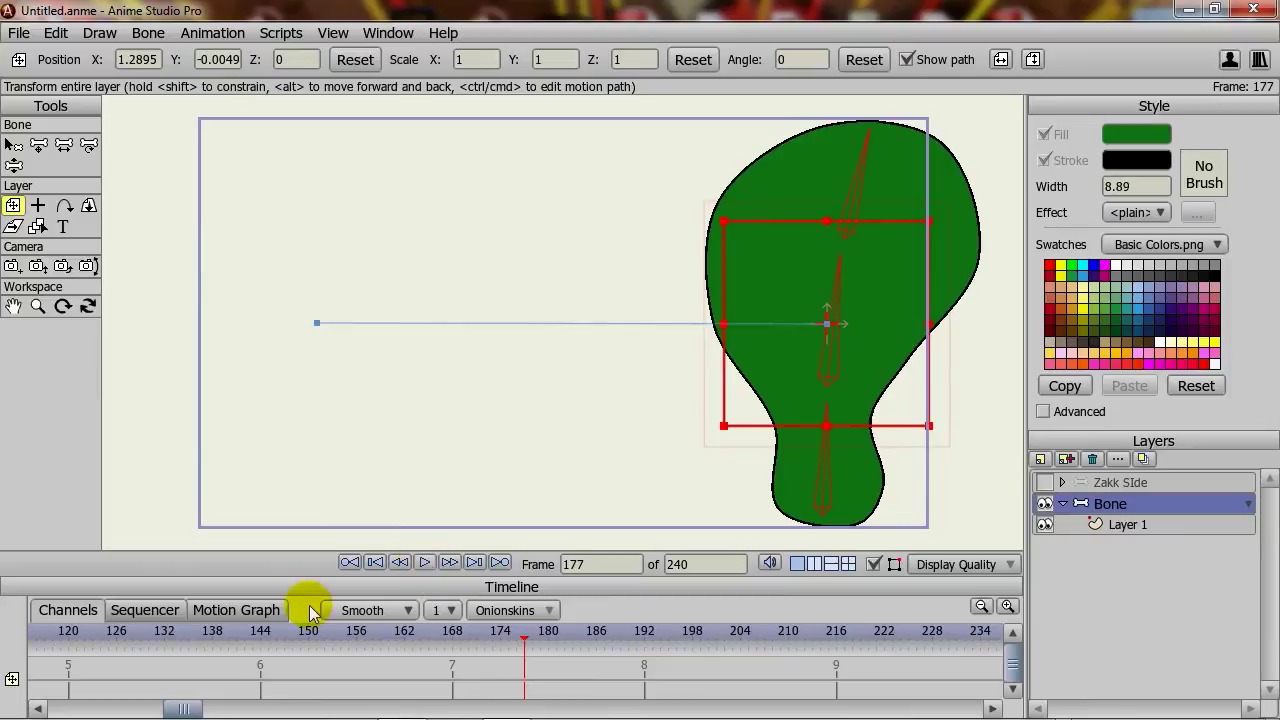
drag(183, 708, 50, 708)
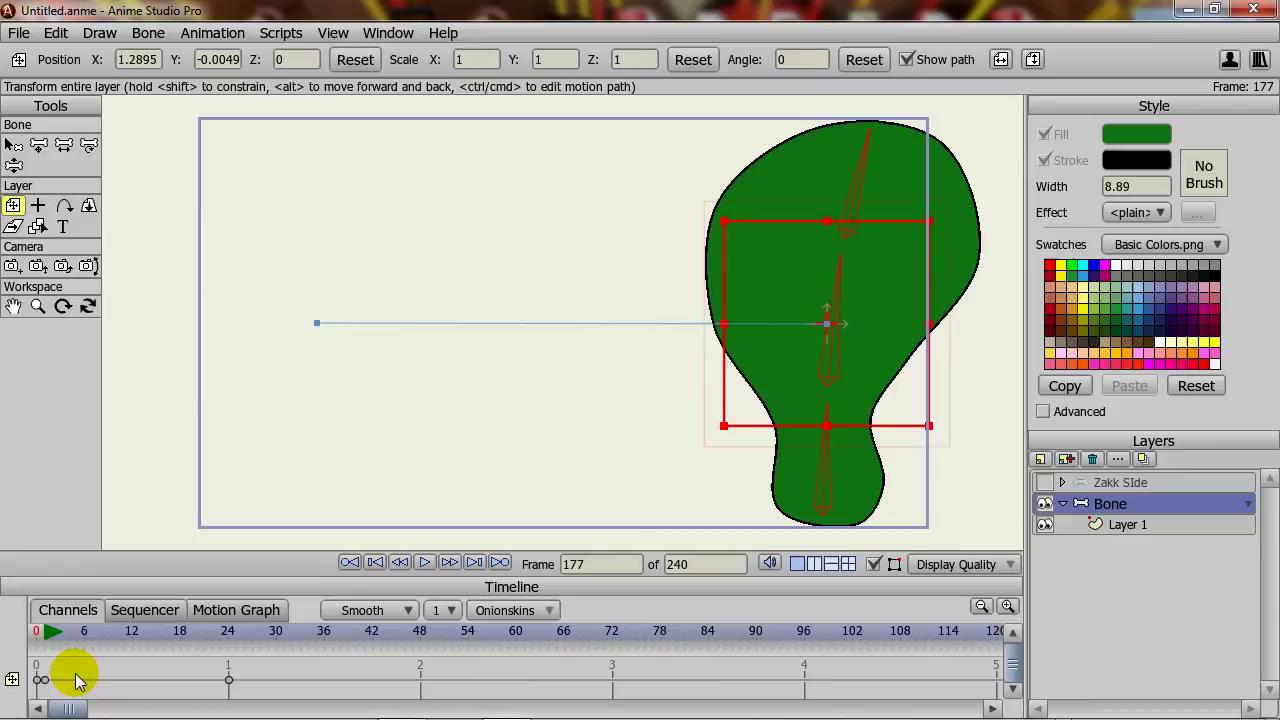
- Return to frame 0 and pick the Select Bone tool to choose bone B1
click(37, 631)
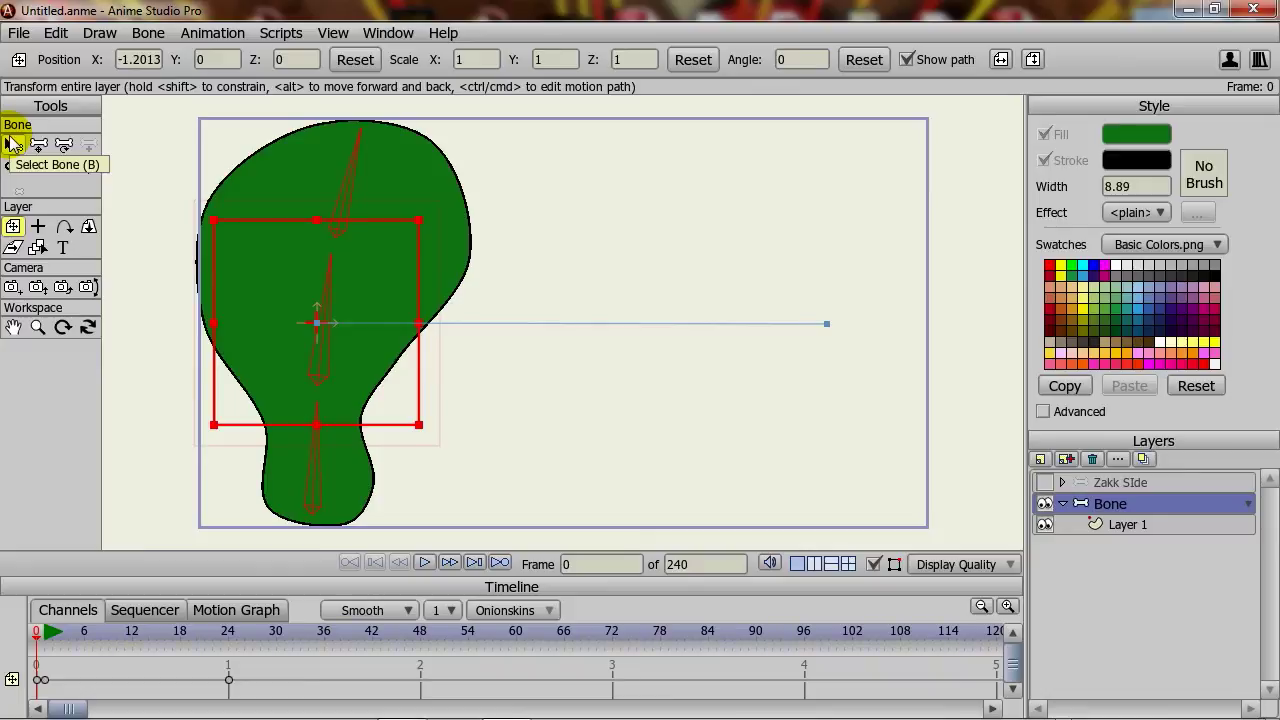
click(12, 144)
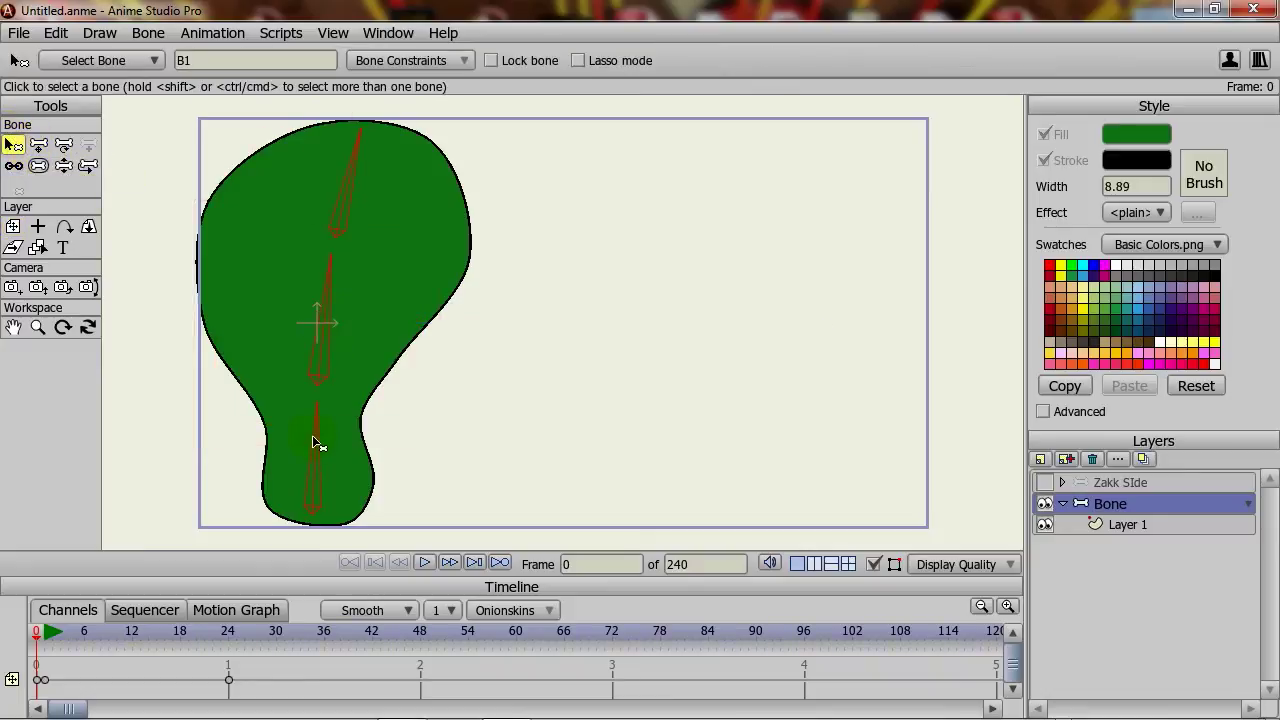
- Enable B1's bone dynamics with torque 2, spring 2, damping 1, then preview the sway
click(457, 62)
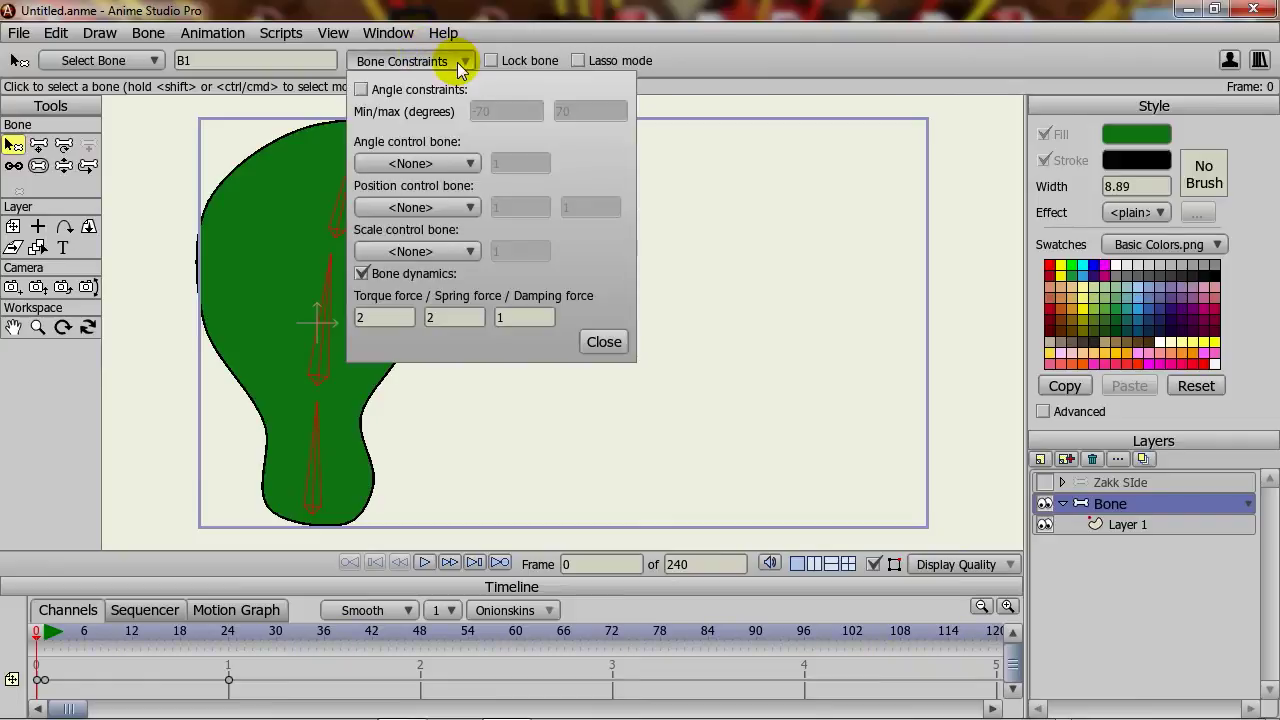
click(523, 318)
click(604, 342)
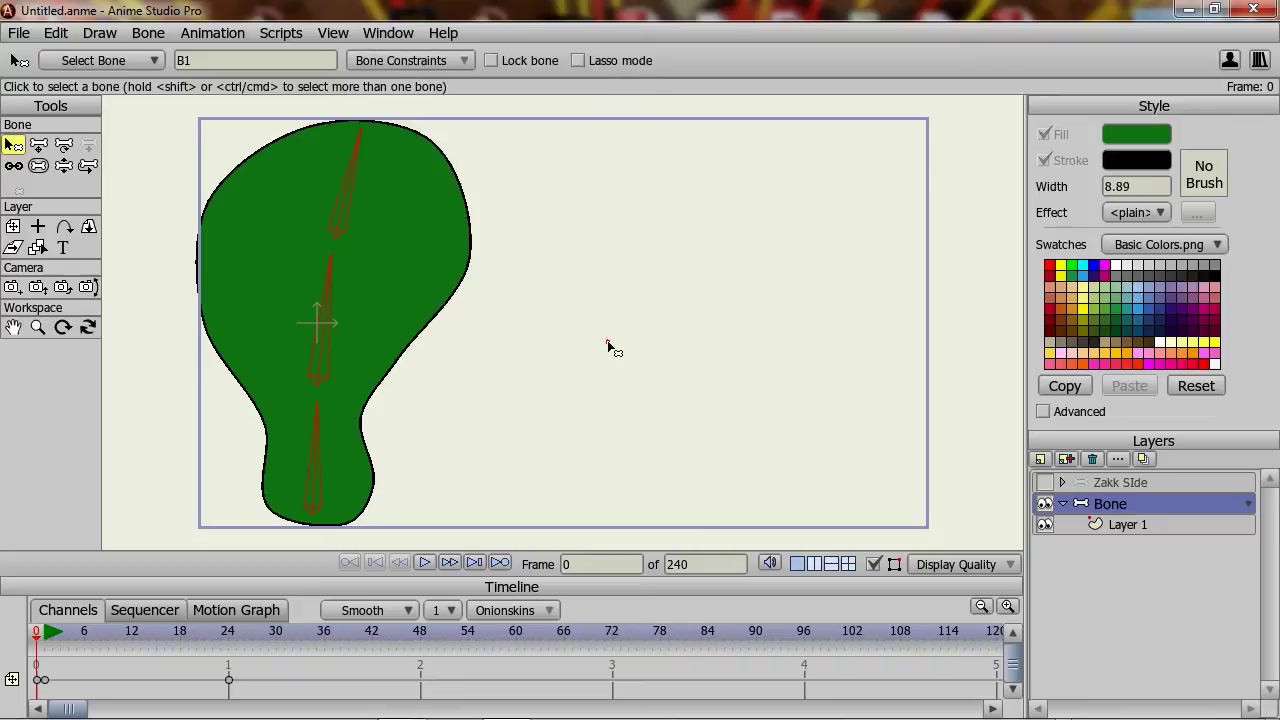
click(424, 564)
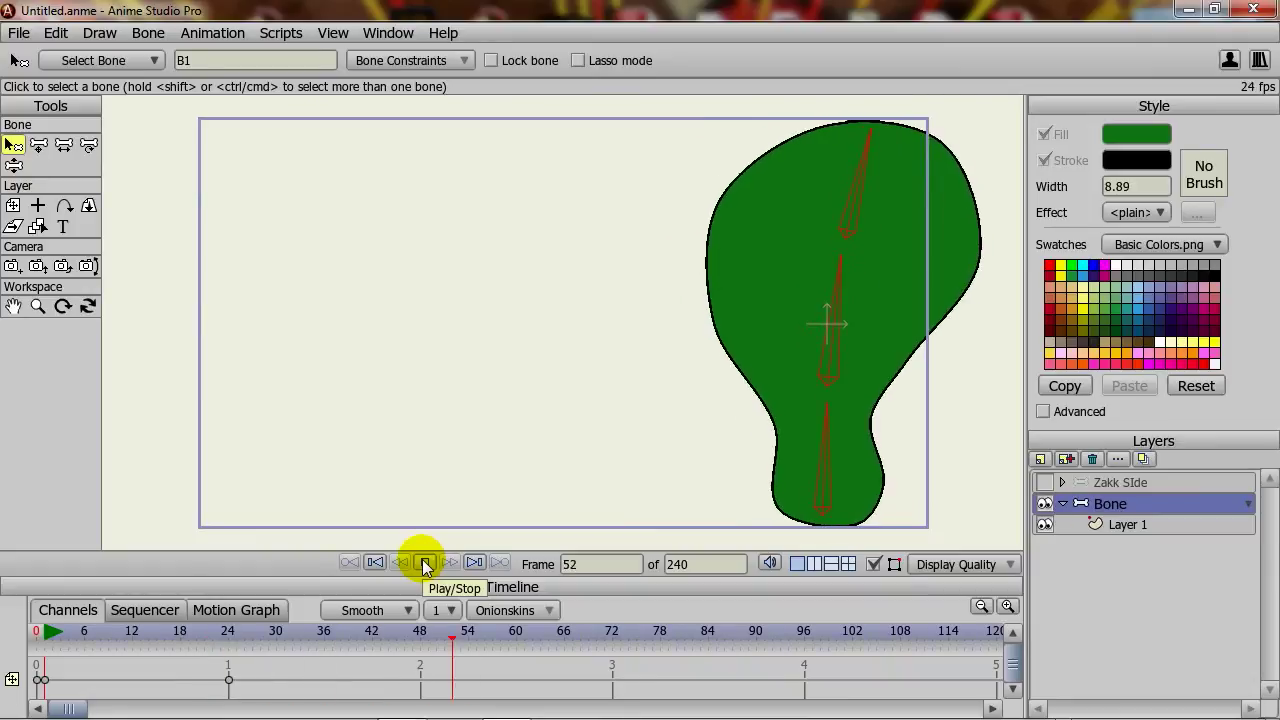
click(424, 564)
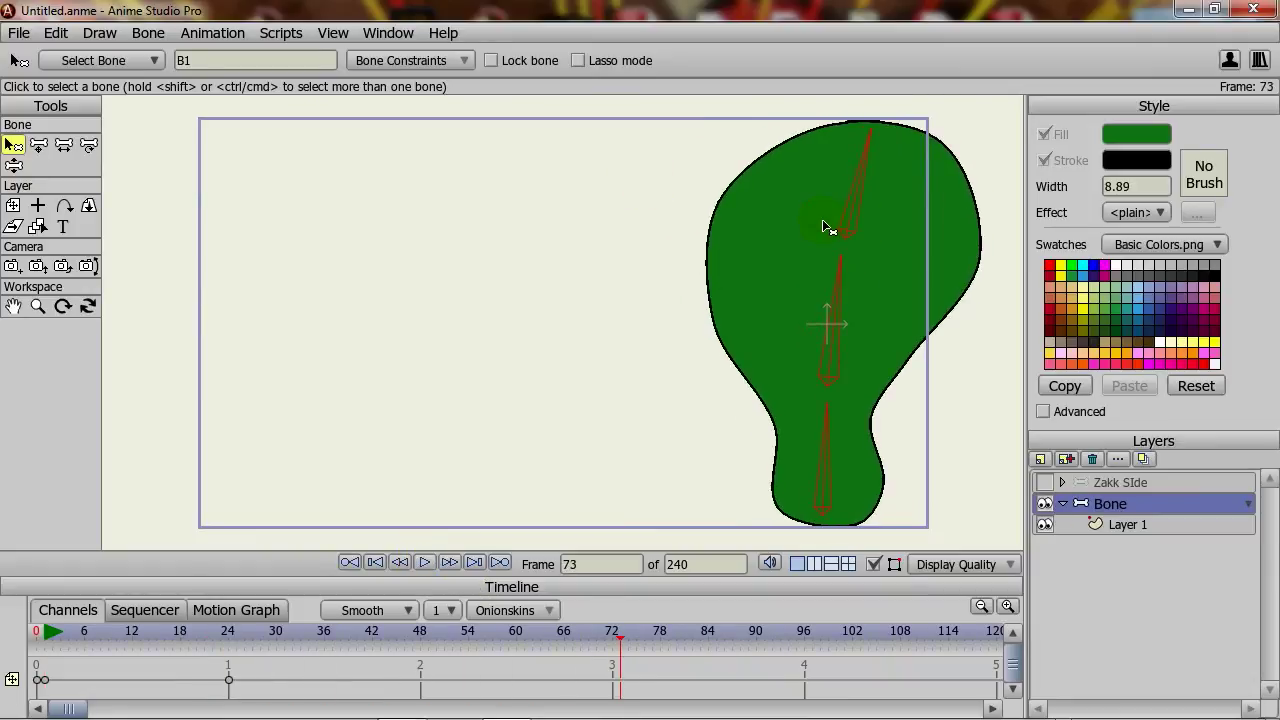
- Change bone B1's spring force to 8, keeping damping at 1
click(421, 61)
double_click(520, 317)
text(1)
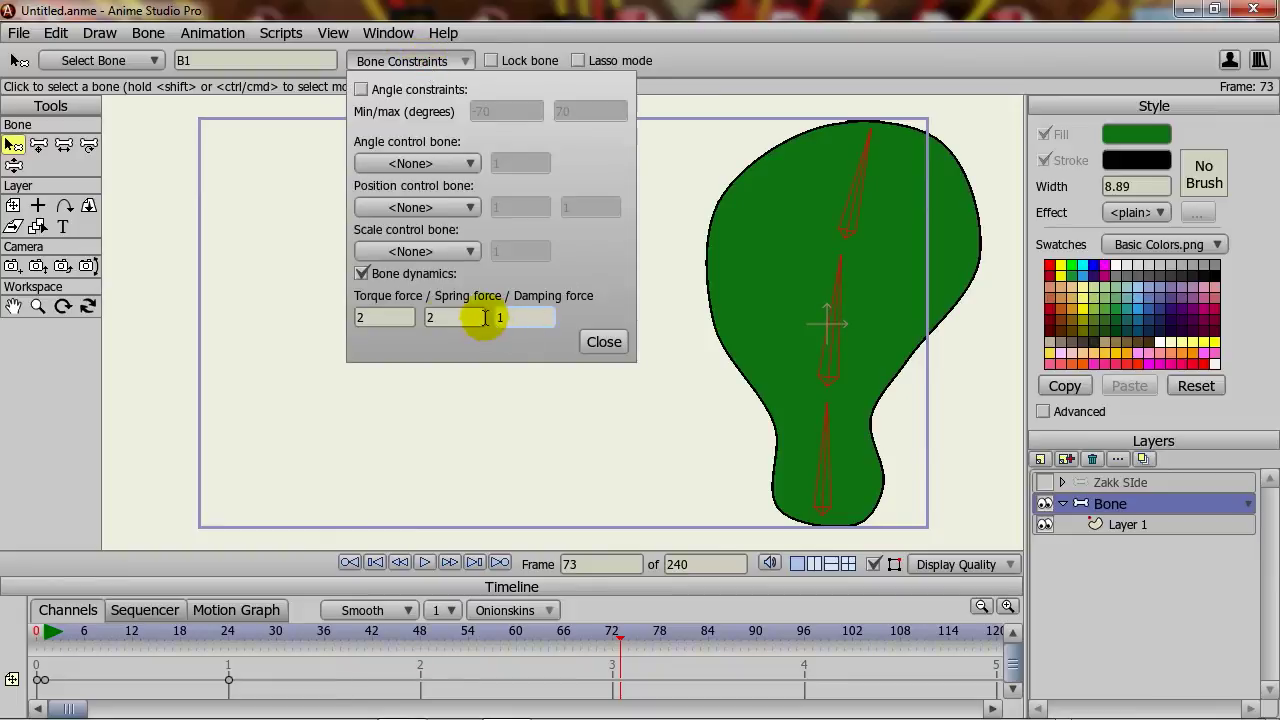
double_click(448, 316)
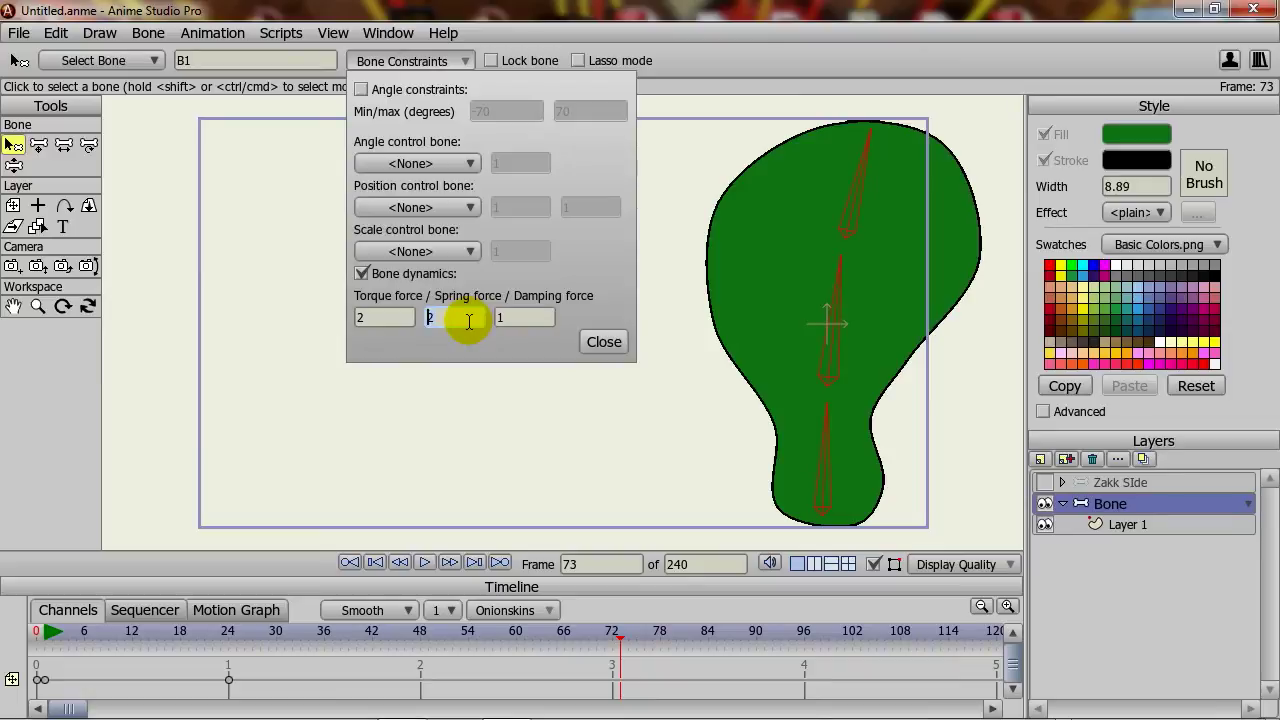
click(602, 342)
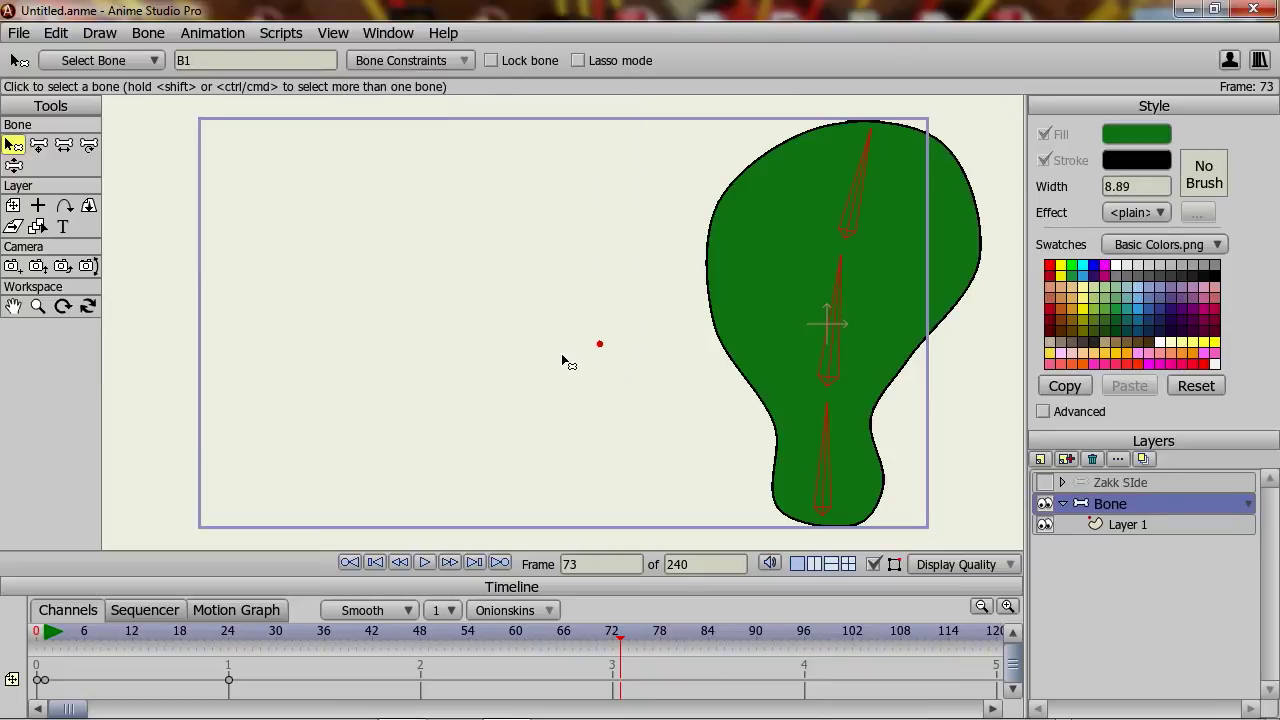
- Rewind to frame 0 and replay the animation to check the new sway
click(35, 634)
click(424, 563)
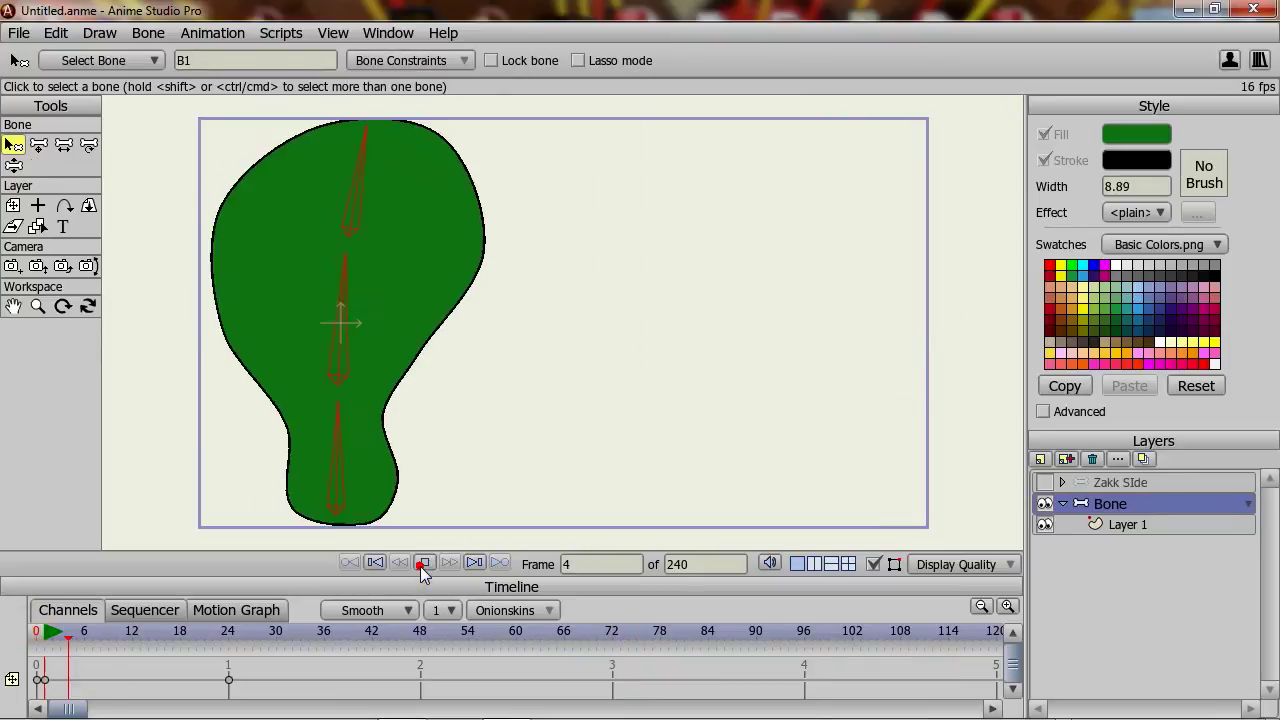
click(422, 564)
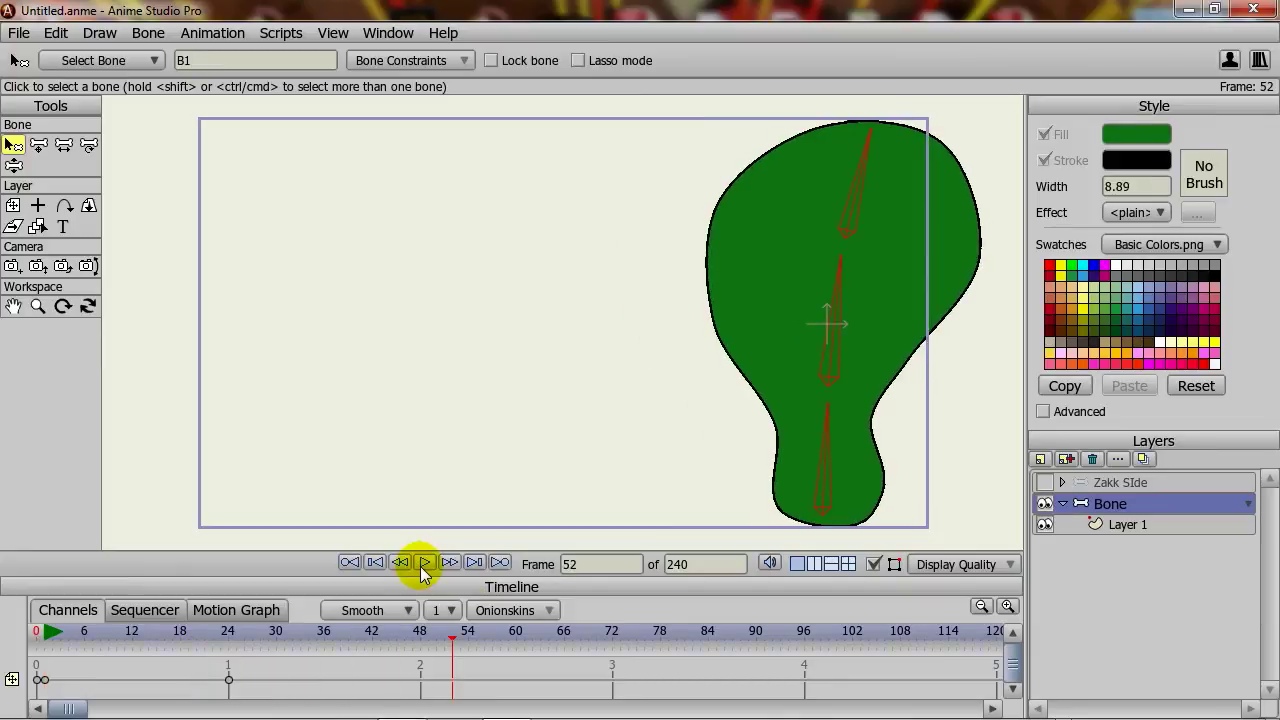
- Set bone B1's dynamics to torque 8 and spring 2, keeping damping 1
click(400, 60)
click(356, 316)
text(2)
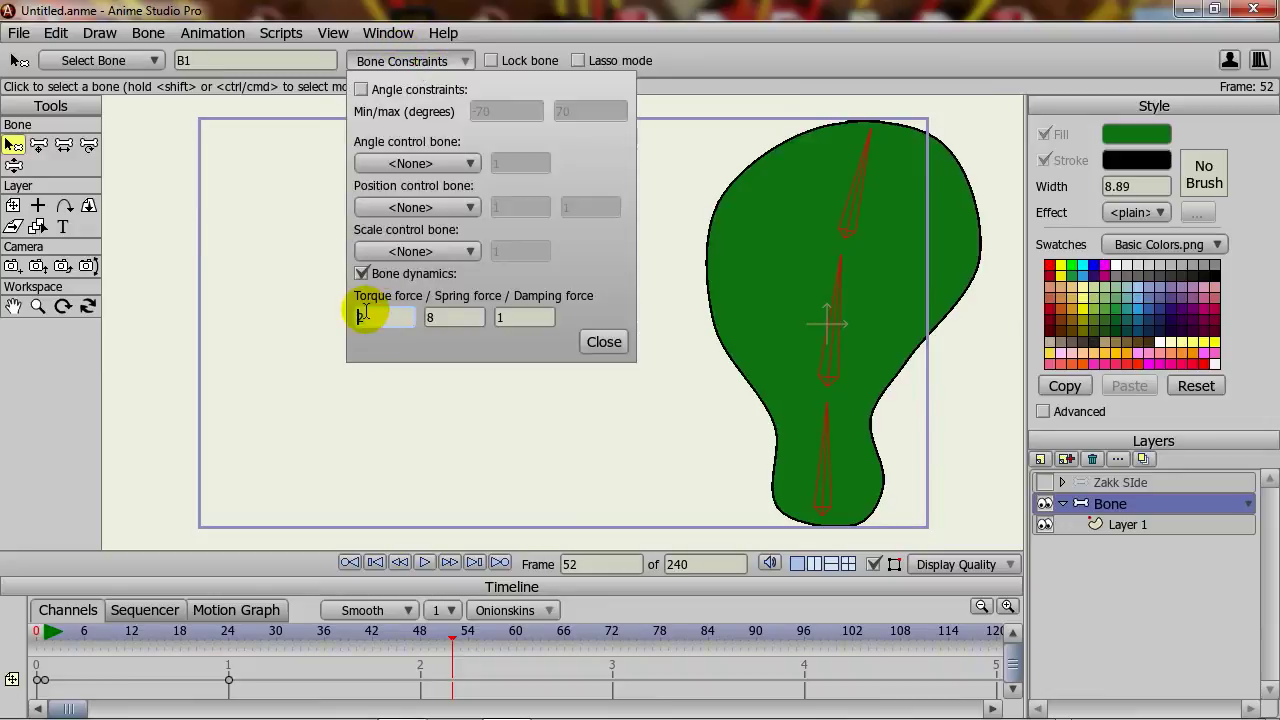
click(448, 317)
key(BackSpace)
text(2)
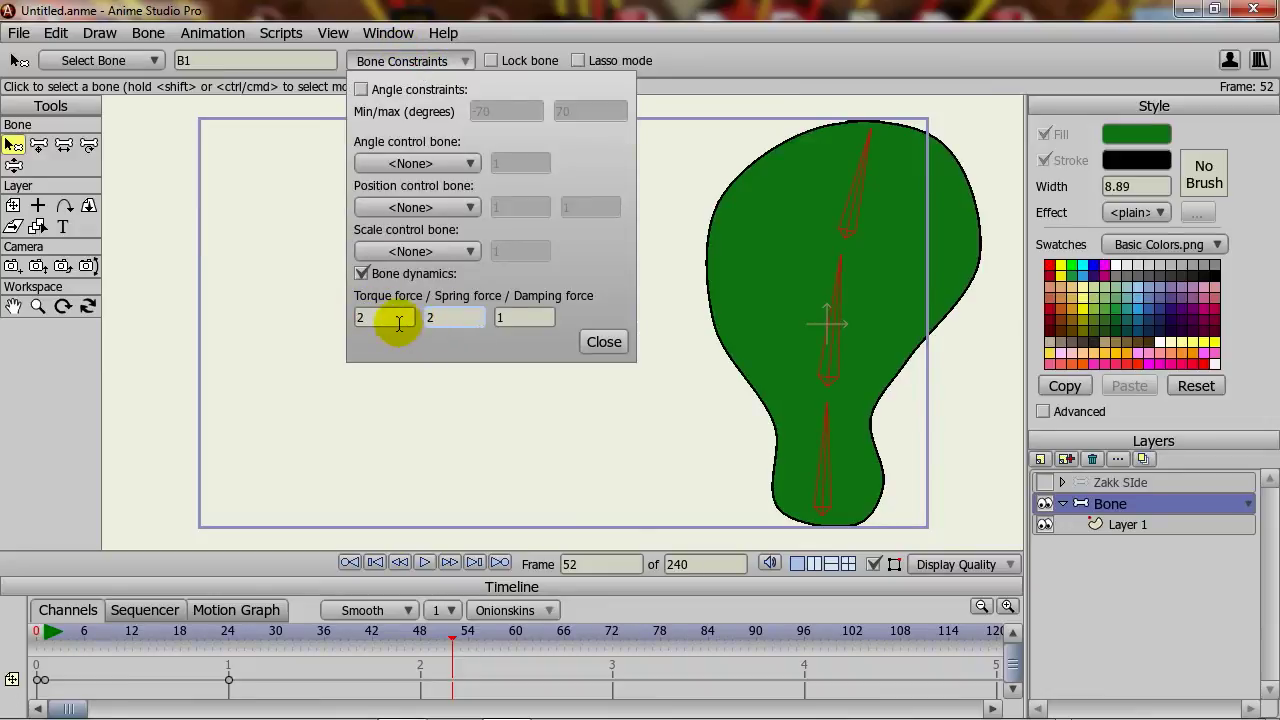
drag(391, 320, 324, 320)
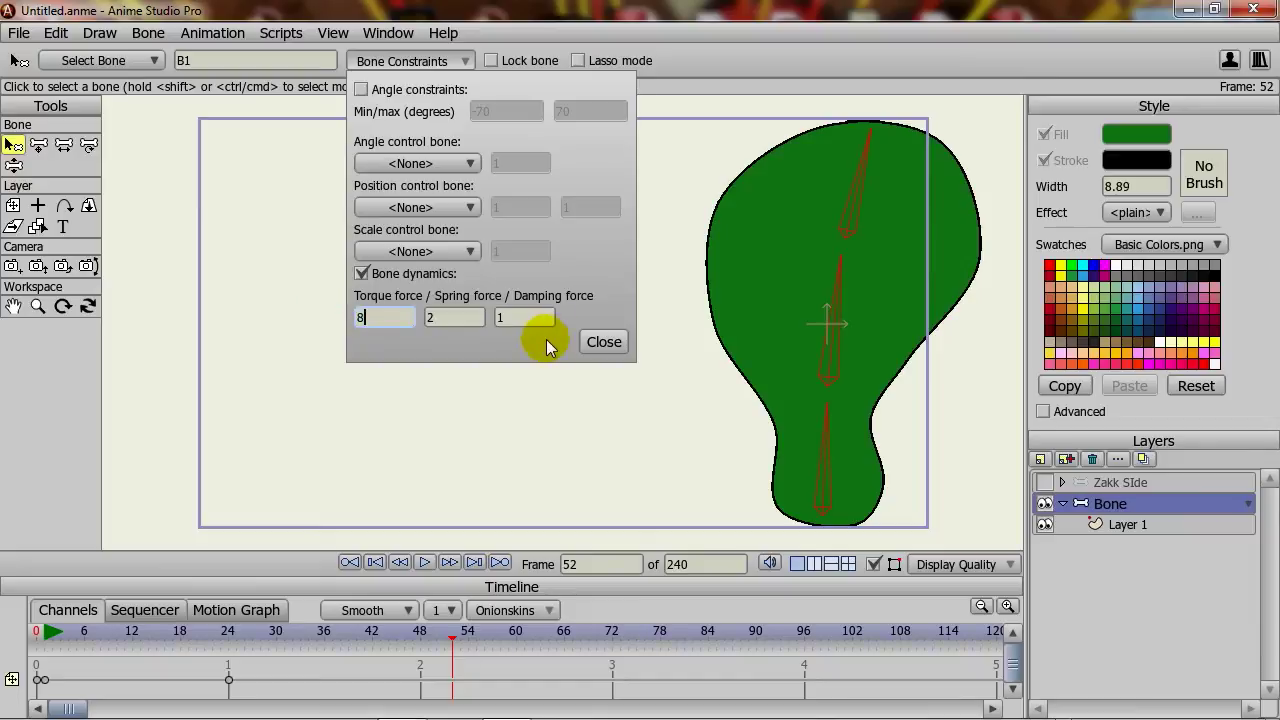
click(590, 342)
- Preview the sway from frame 0, then select the frame-24 keyframe
click(42, 632)
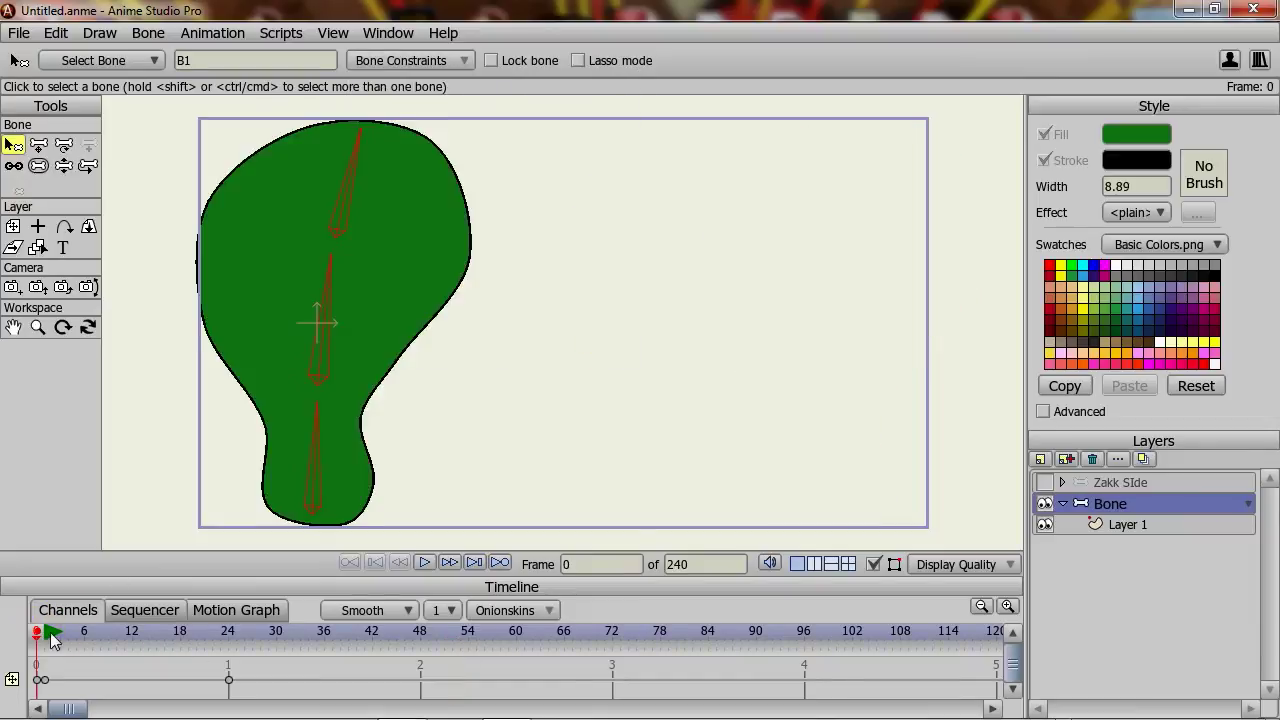
click(424, 564)
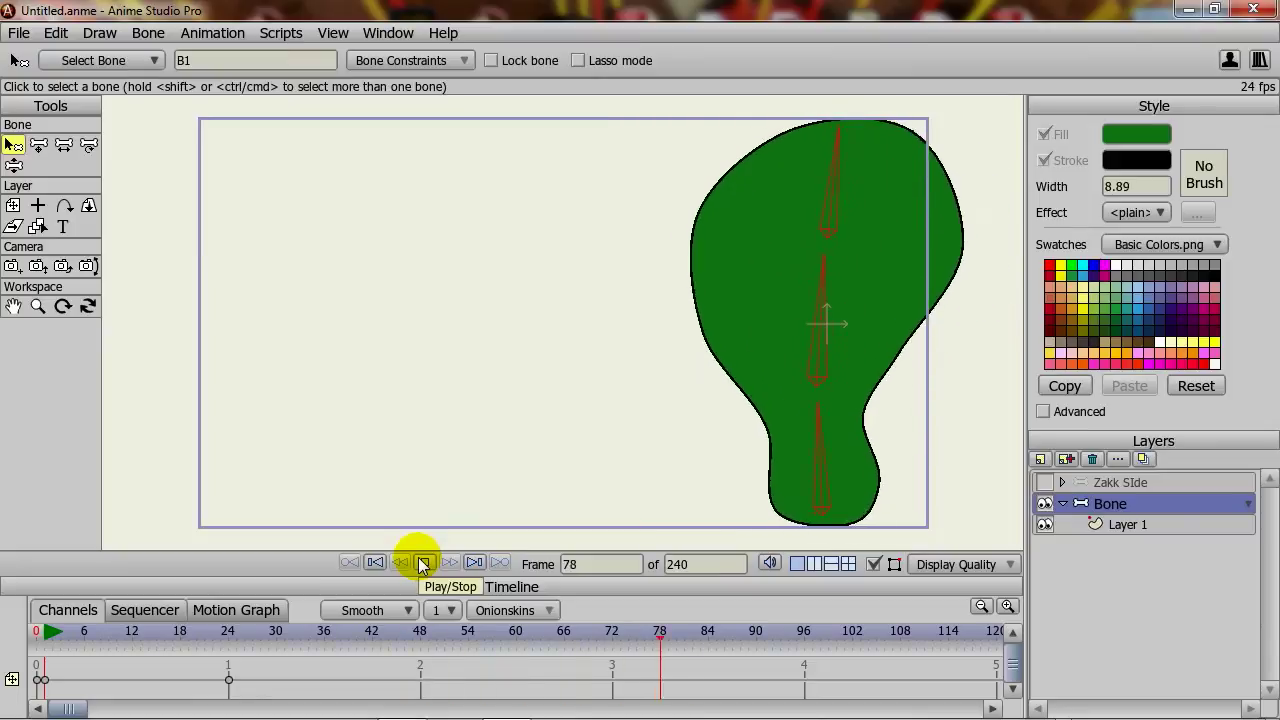
click(424, 564)
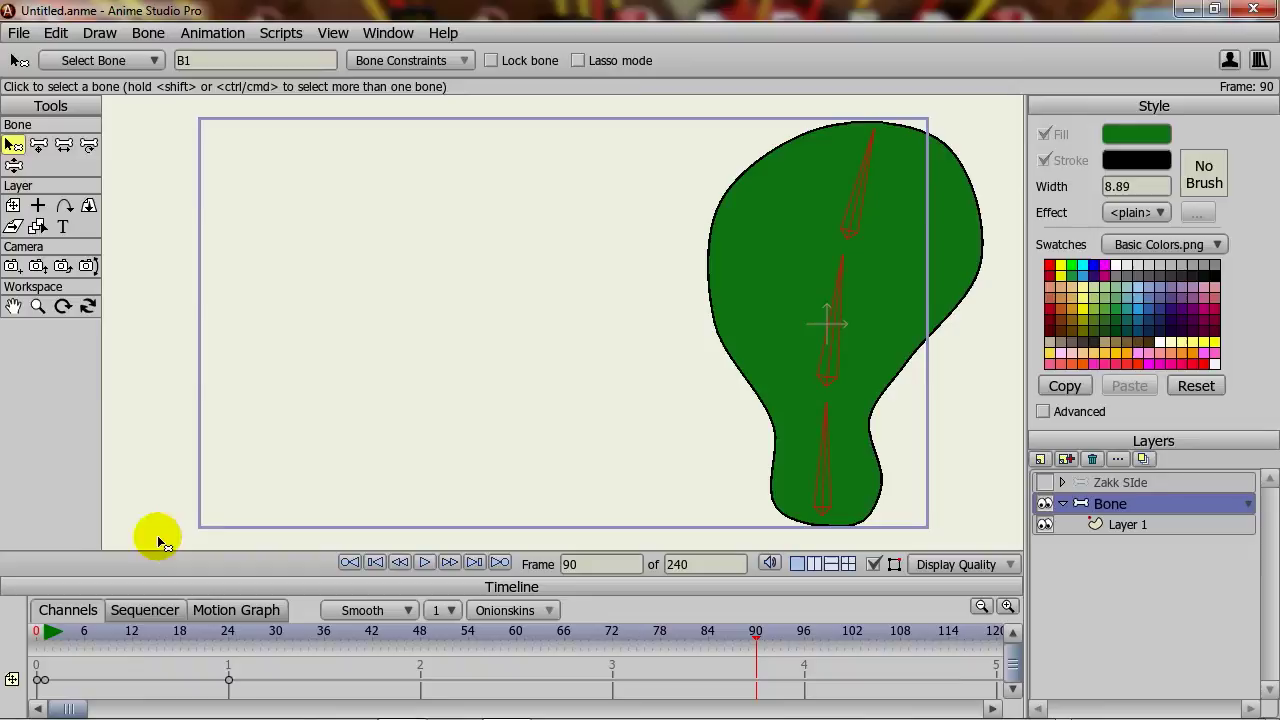
click(228, 680)
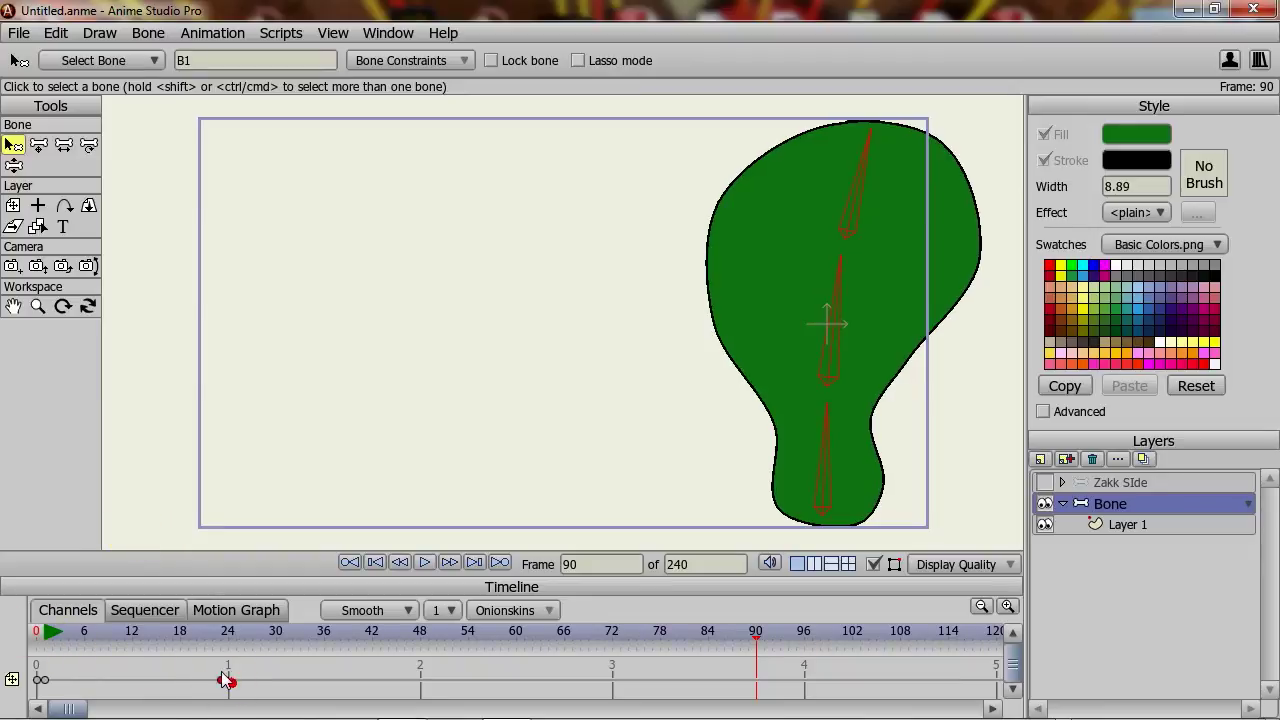
- Delete the frame-24 keyframe, return to frame 0, and select the shape's three bones
key(Delete)
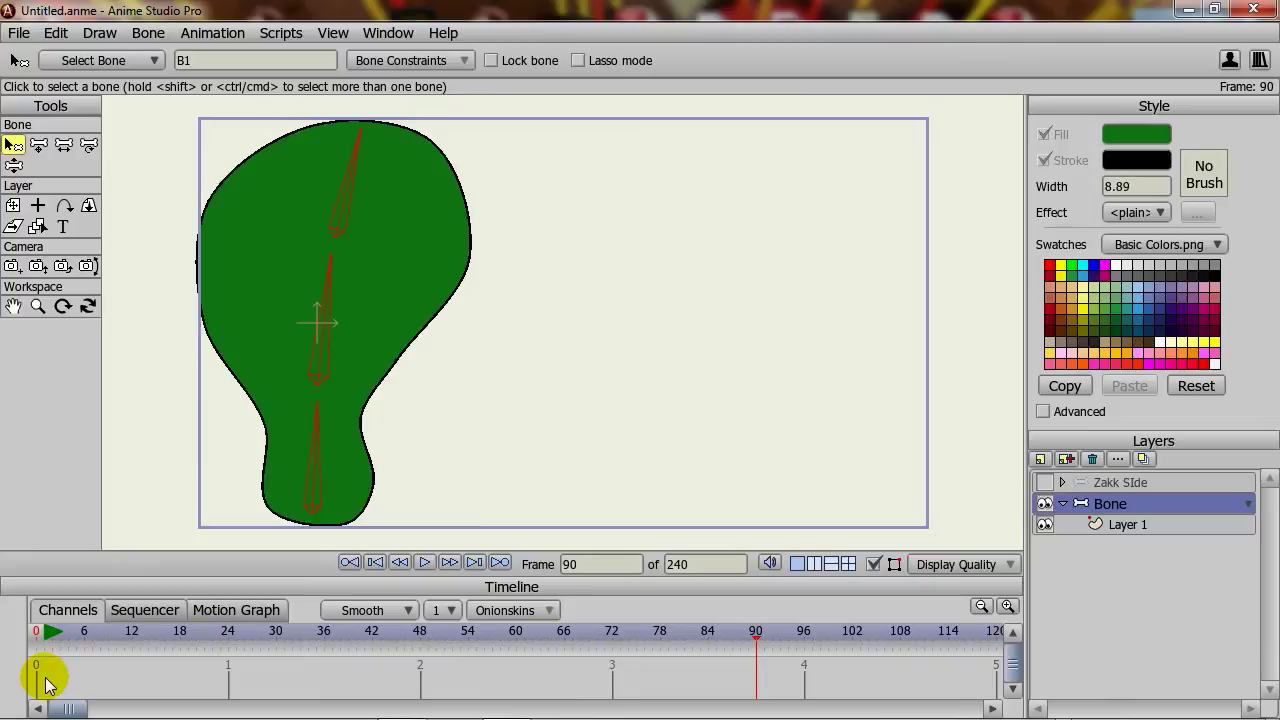
click(37, 634)
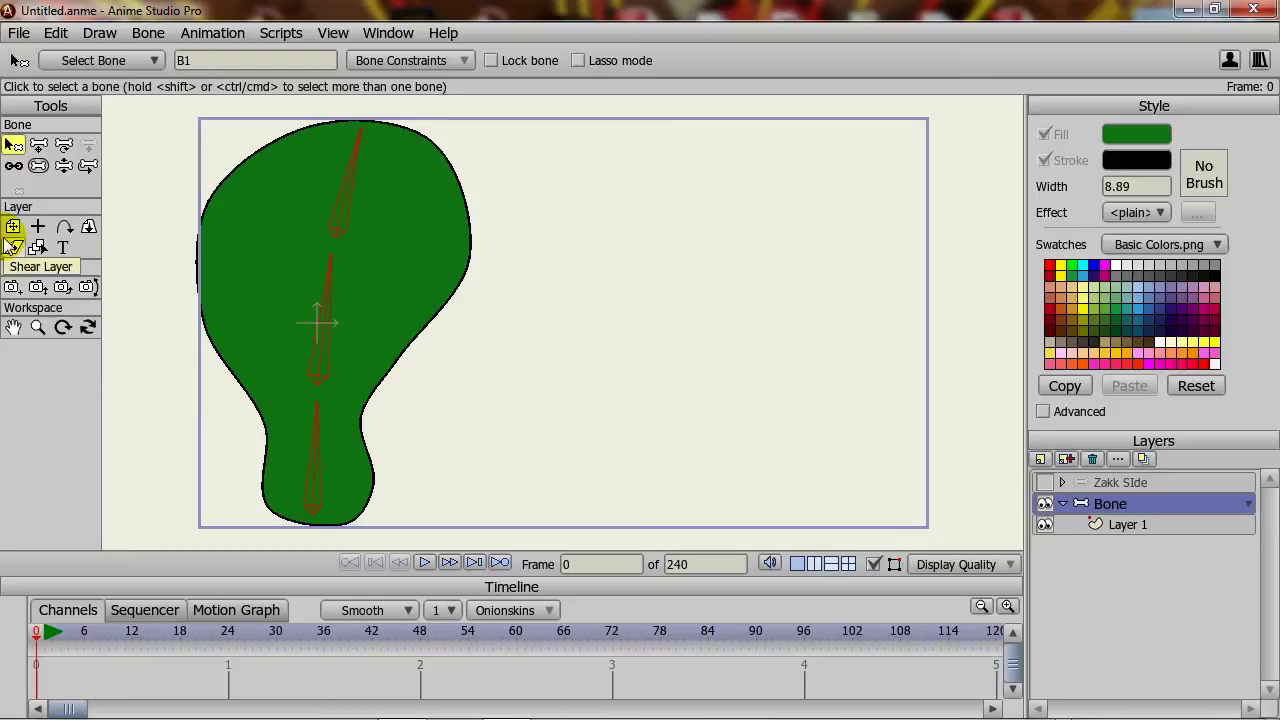
click(552, 182)
click(347, 175)
click(329, 300)
click(325, 420)
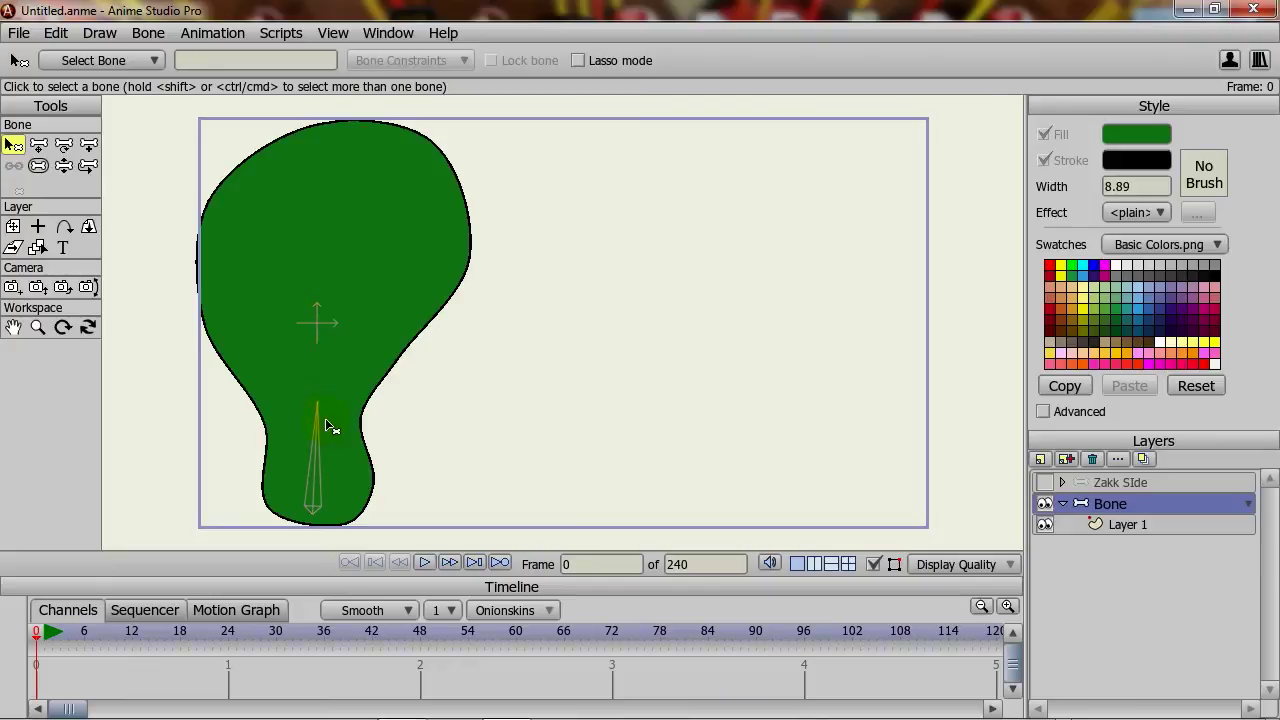
- Stretch the remaining bone up into the shape's rounded top, length 1.4115
click(38, 145)
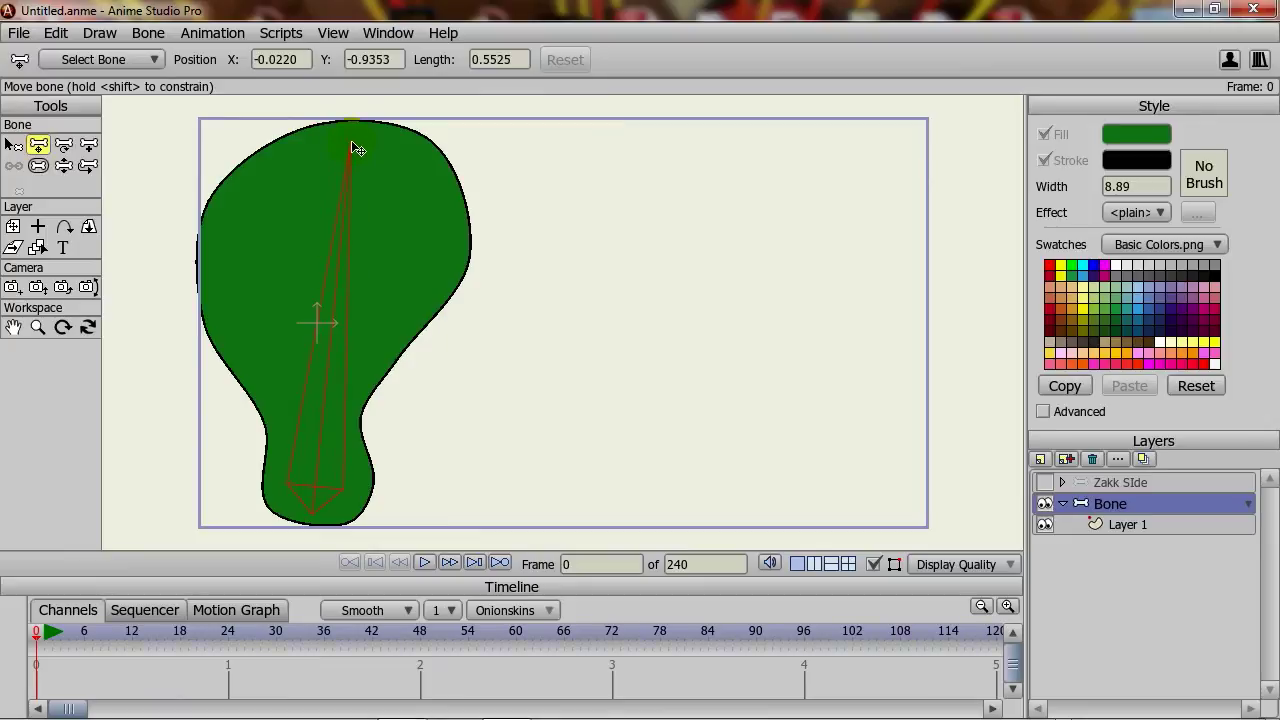
click(336, 227)
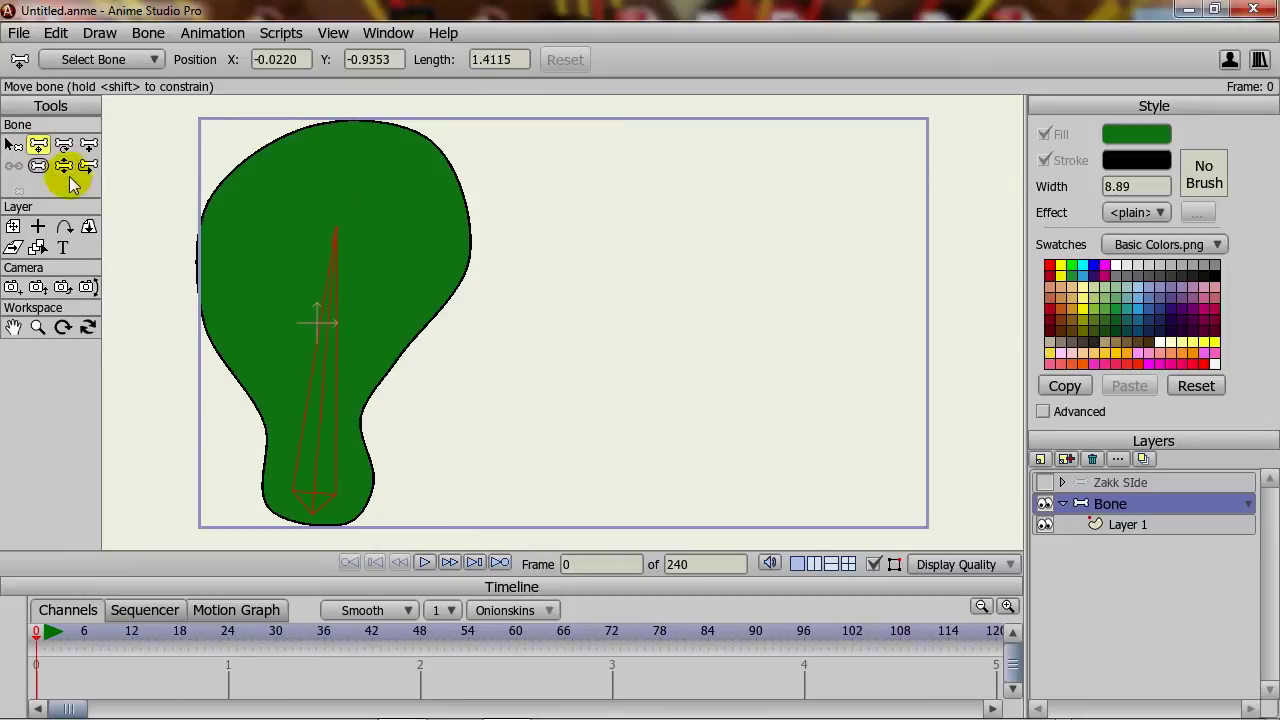
click(1141, 526)
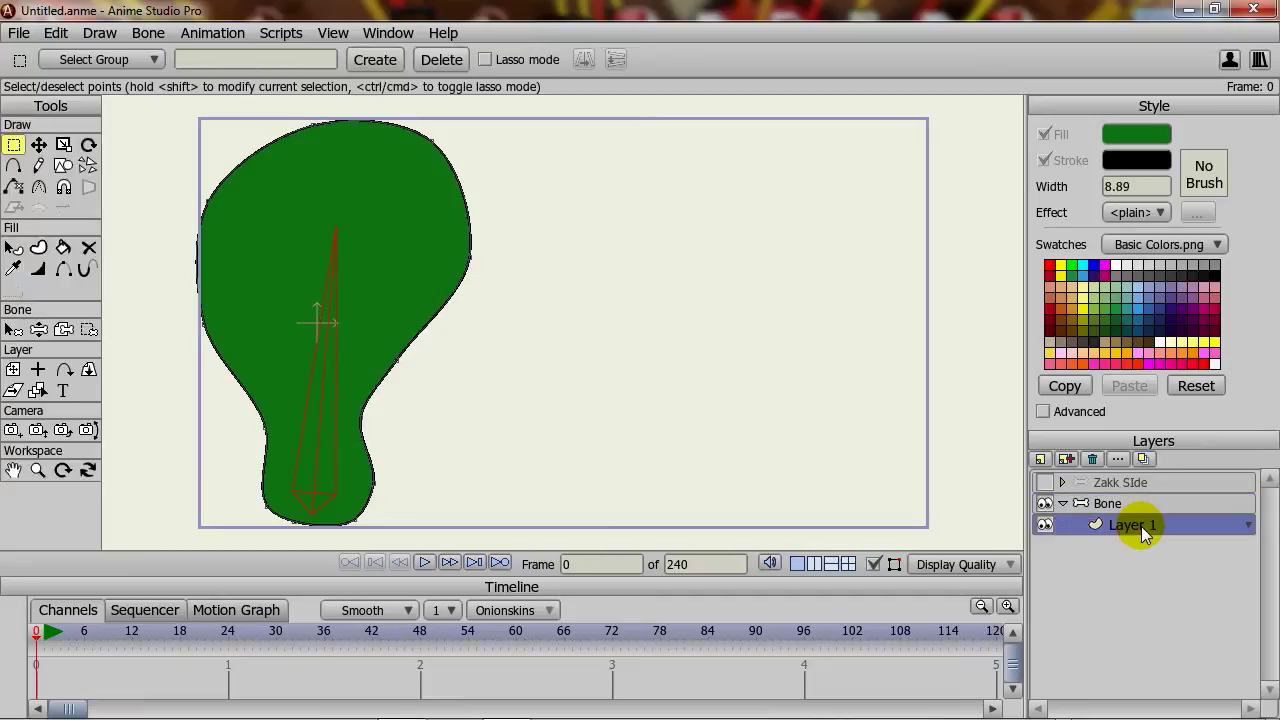
- Bind Layer 1 to the bone and set its dynamics torque to 2, spring 2, damping 1
click(66, 330)
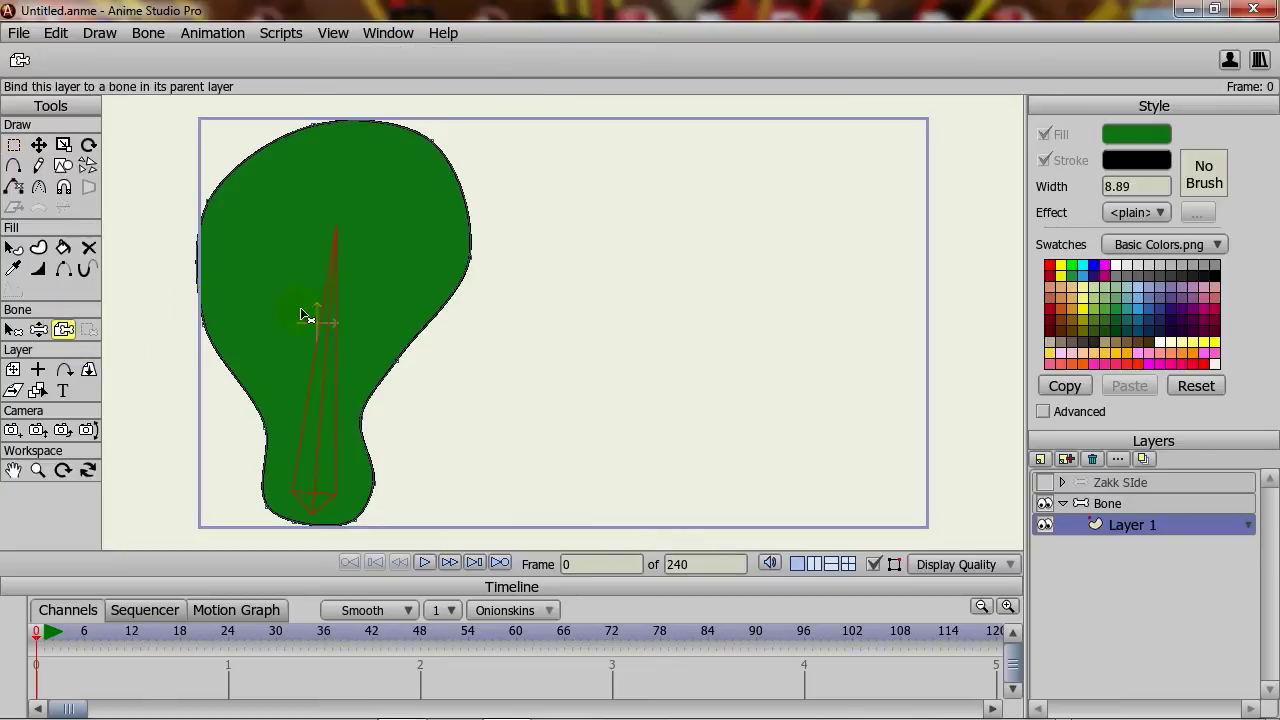
click(13, 330)
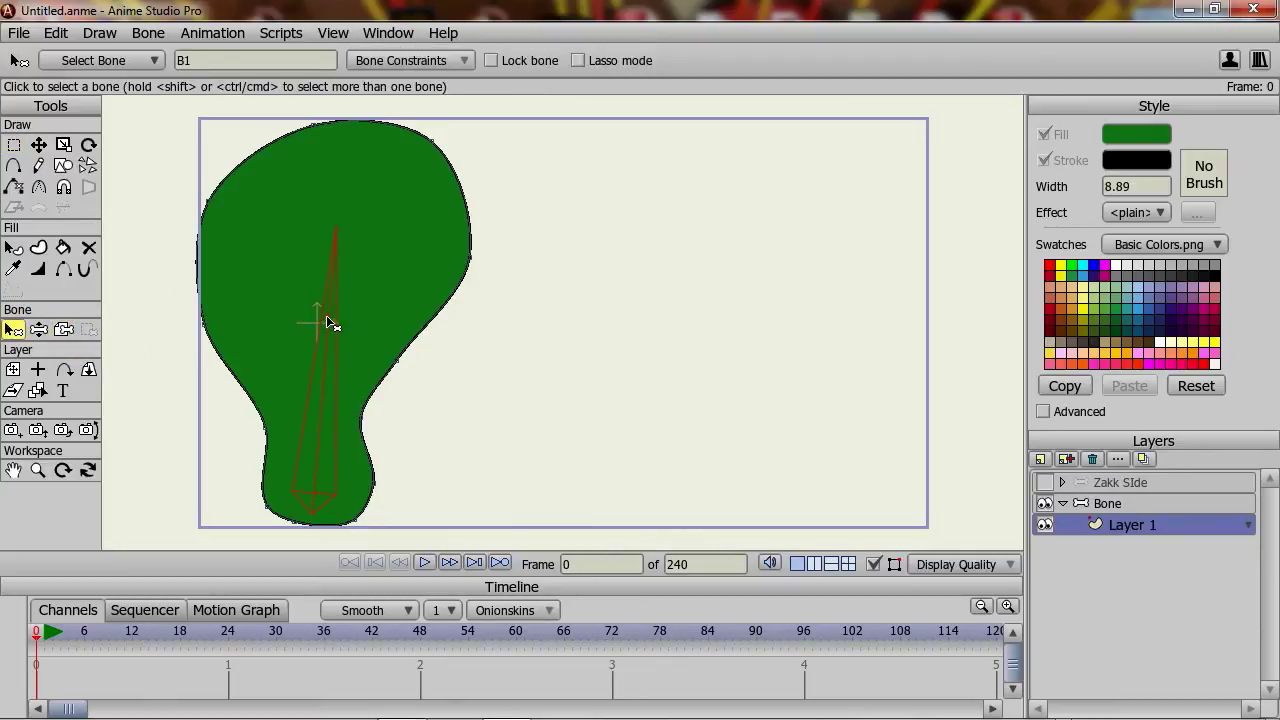
click(451, 60)
click(387, 318)
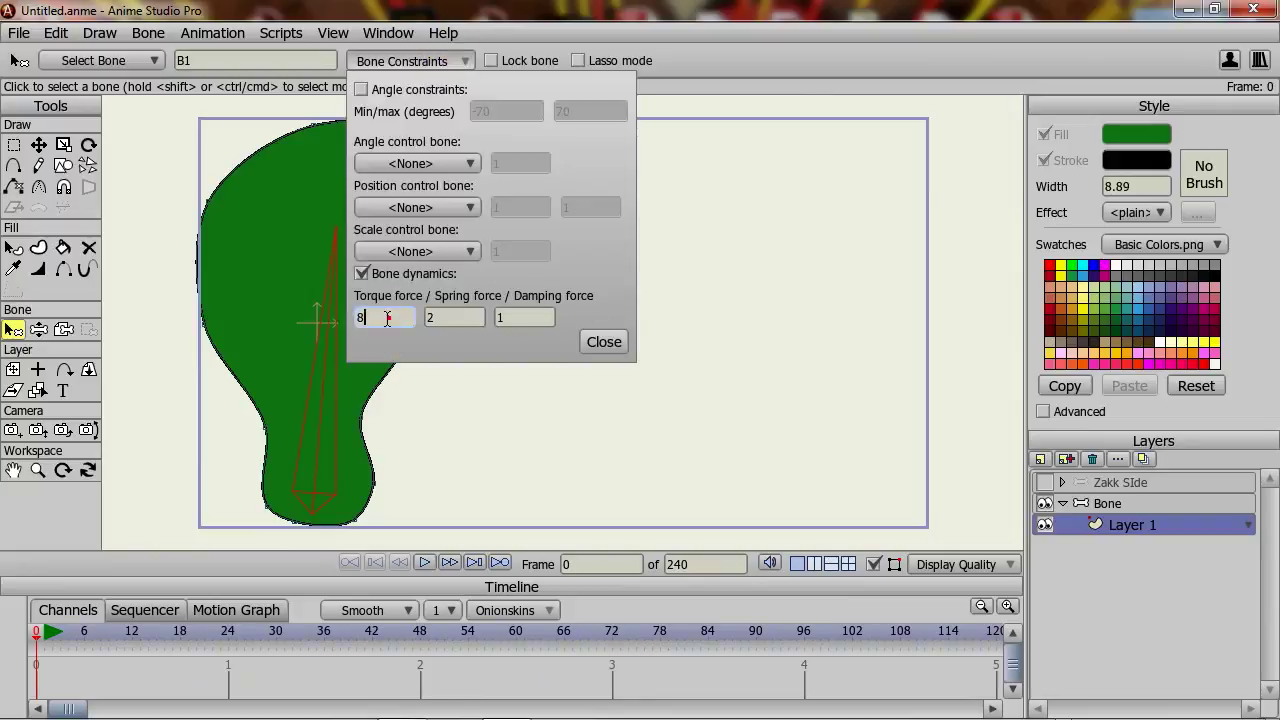
click(380, 316)
key(BackSpace)
text(2)
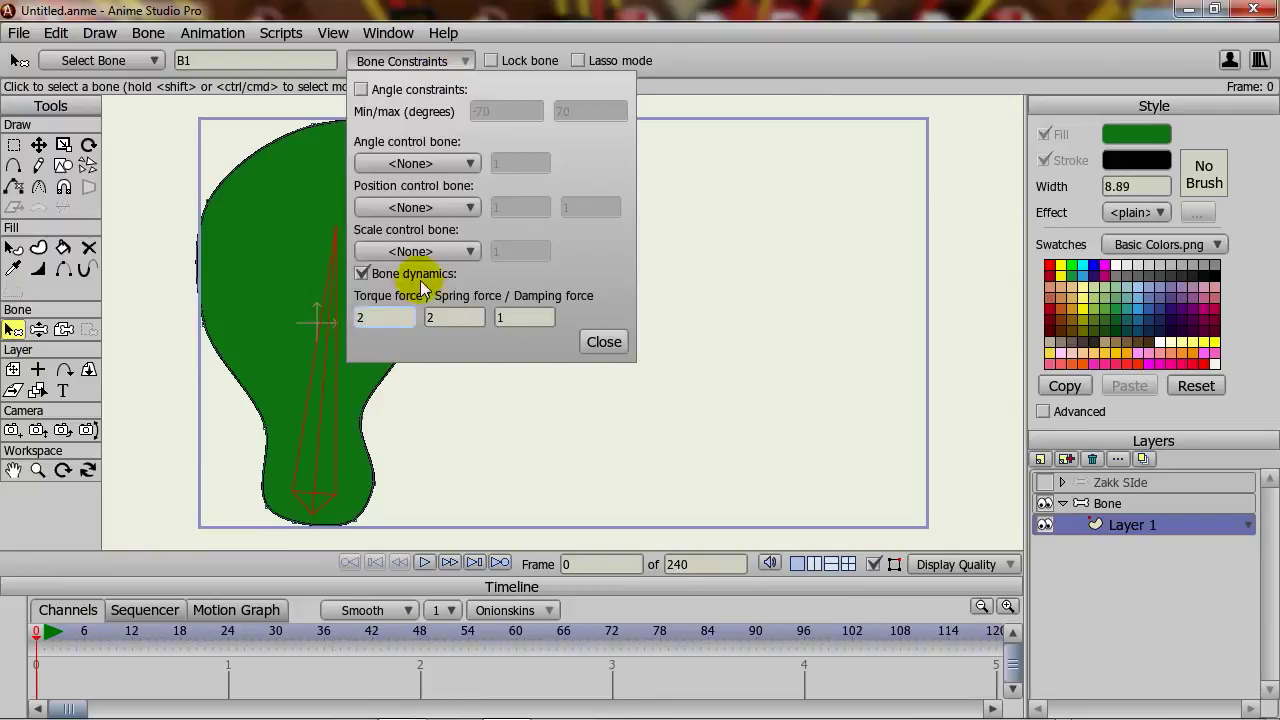
click(604, 343)
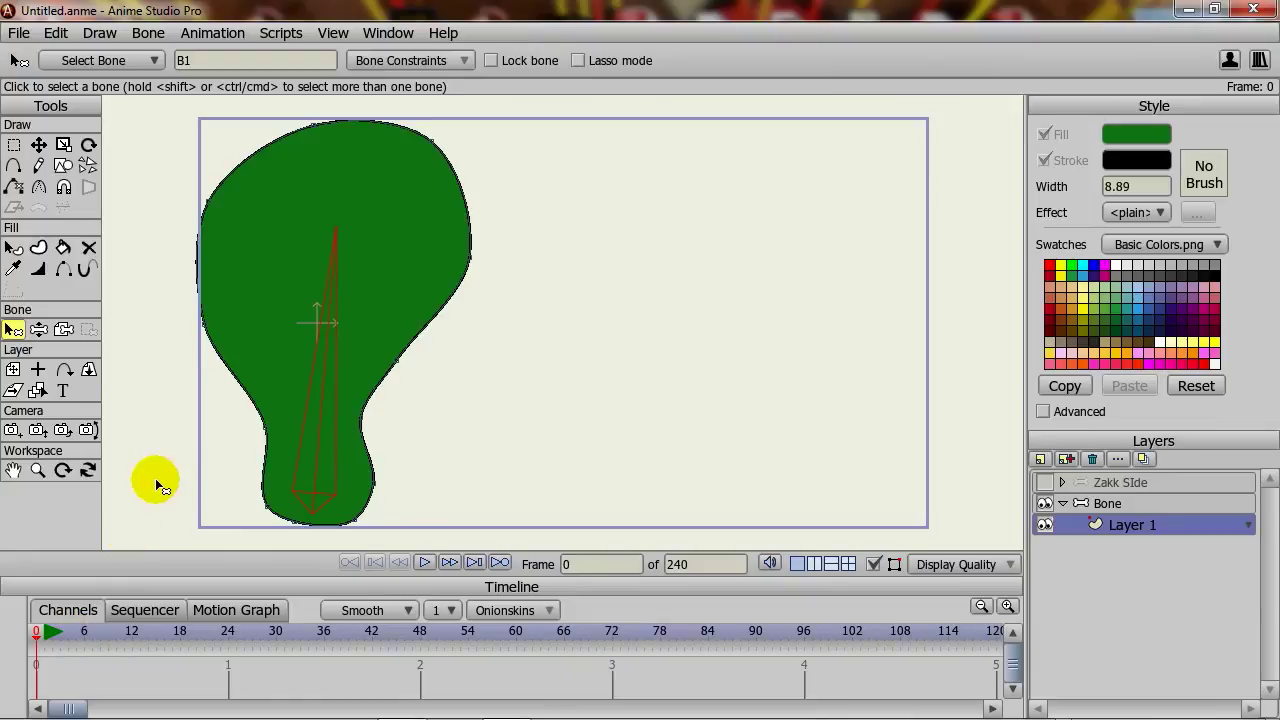
- Test the sway by sliding the shape right at frame 24, then undo the test keyframes
key(ctrl+Right)
click(13, 287)
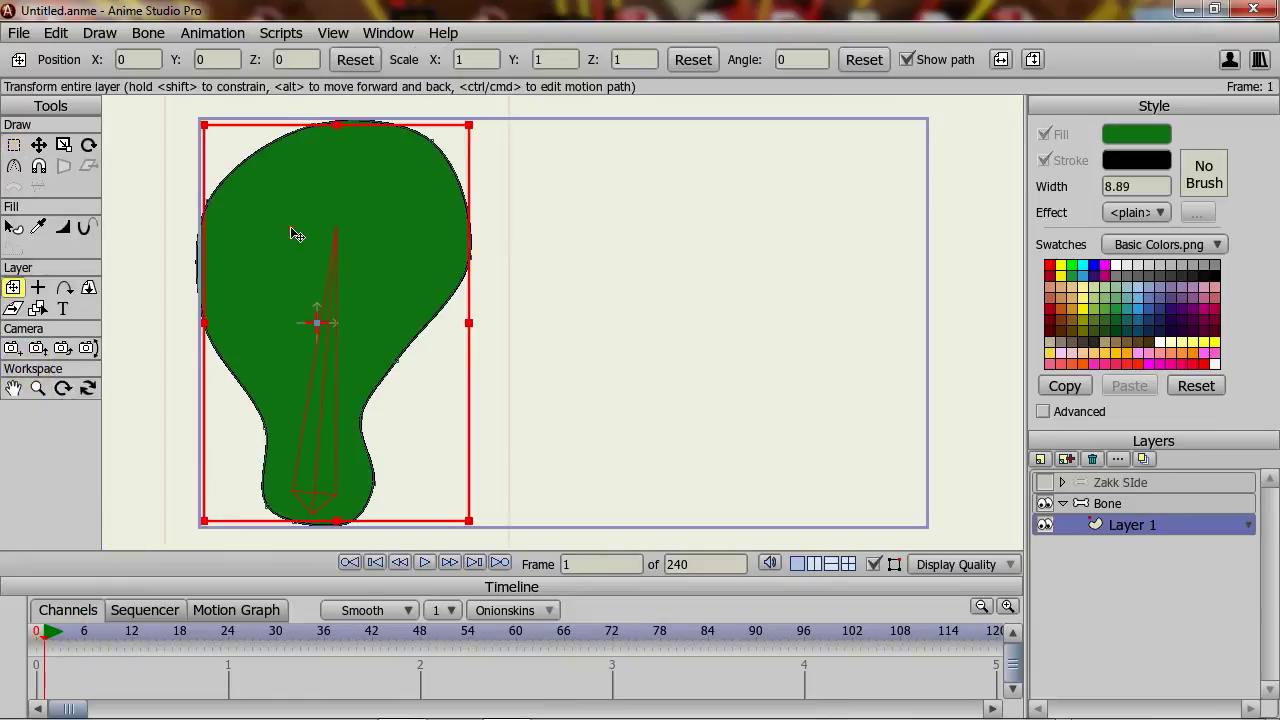
key(ctrl+Right)
key(ctrl+Right)
key(ctrl+Right)
key(ctrl+Right)
key(ctrl+Right)
key(ctrl+Right)
key(ctrl+Right)
key(ctrl+Right)
key(ctrl+Right)
key(ctrl+Right)
key(ctrl+Right)
key(ctrl+Right)
key(ctrl+Right)
key(ctrl+Right)
key(ctrl+Right)
key(ctrl+Right)
key(ctrl+Right)
key(ctrl+Right)
key(ctrl+Right)
key(ctrl+Right)
key(ctrl+Right)
key(ctrl+Right)
key(ctrl+Right)
drag(309, 243, 820, 248)
key(ctrl+Left)
key(ctrl+Left)
key(ctrl+Left)
key(ctrl+Left)
key(ctrl+Left)
key(ctrl+Left)
key(ctrl+Left)
key(ctrl+Left)
key(ctrl+Left)
key(ctrl+Left)
key(ctrl+Left)
key(ctrl+Left)
key(ctrl+Left)
key(ctrl+Left)
key(ctrl+Left)
key(ctrl+Left)
key(ctrl+Left)
key(ctrl+Left)
key(ctrl+Left)
key(ctrl+Left)
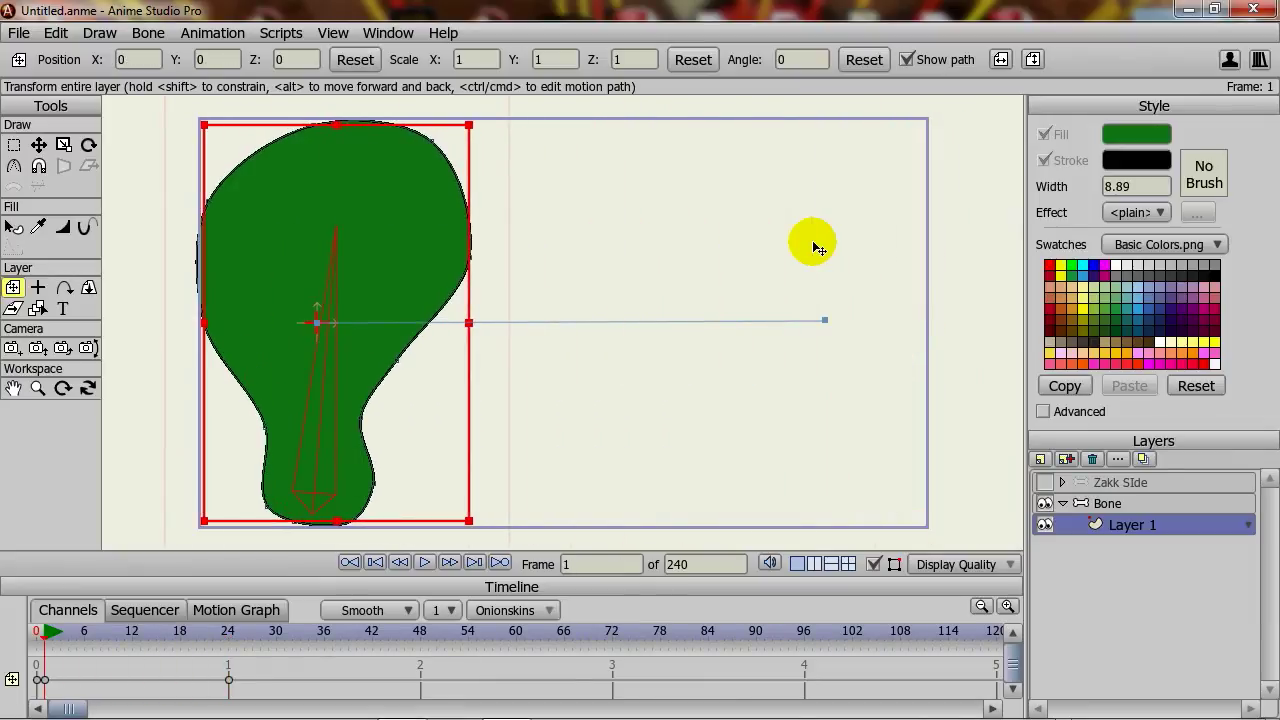
key(ctrl+z)
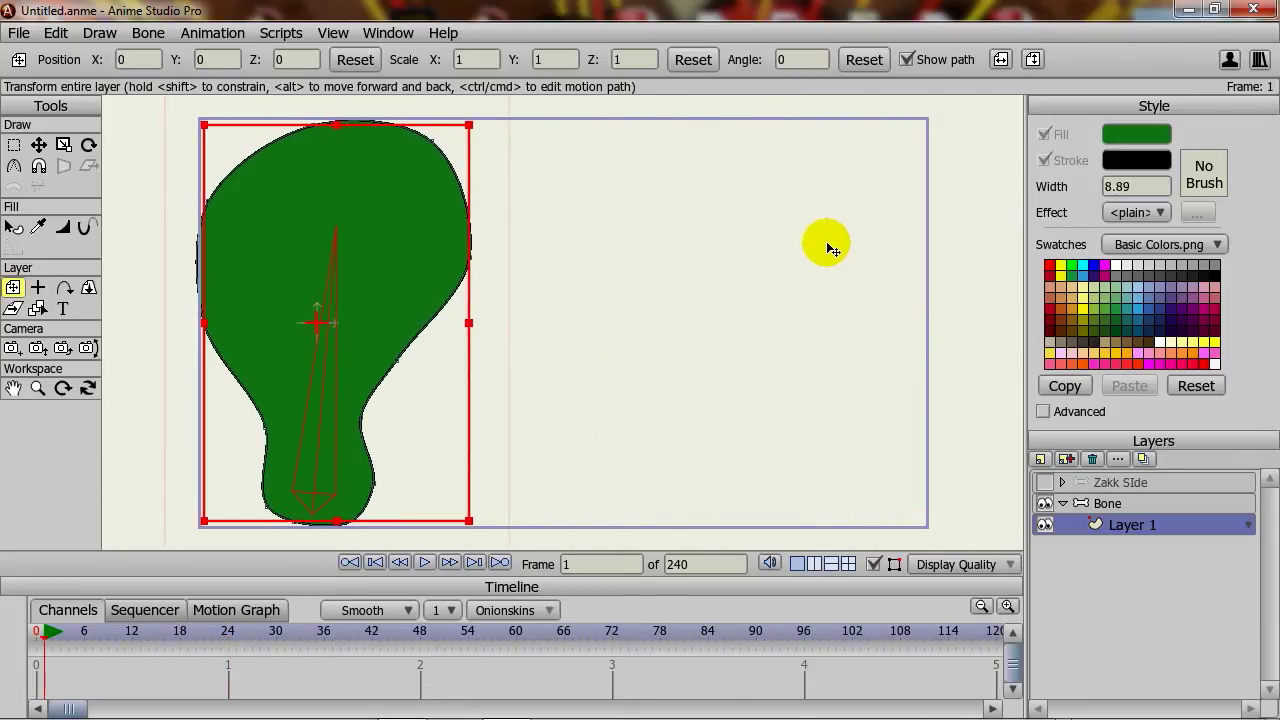
key(ctrl+Left)
click(1106, 503)
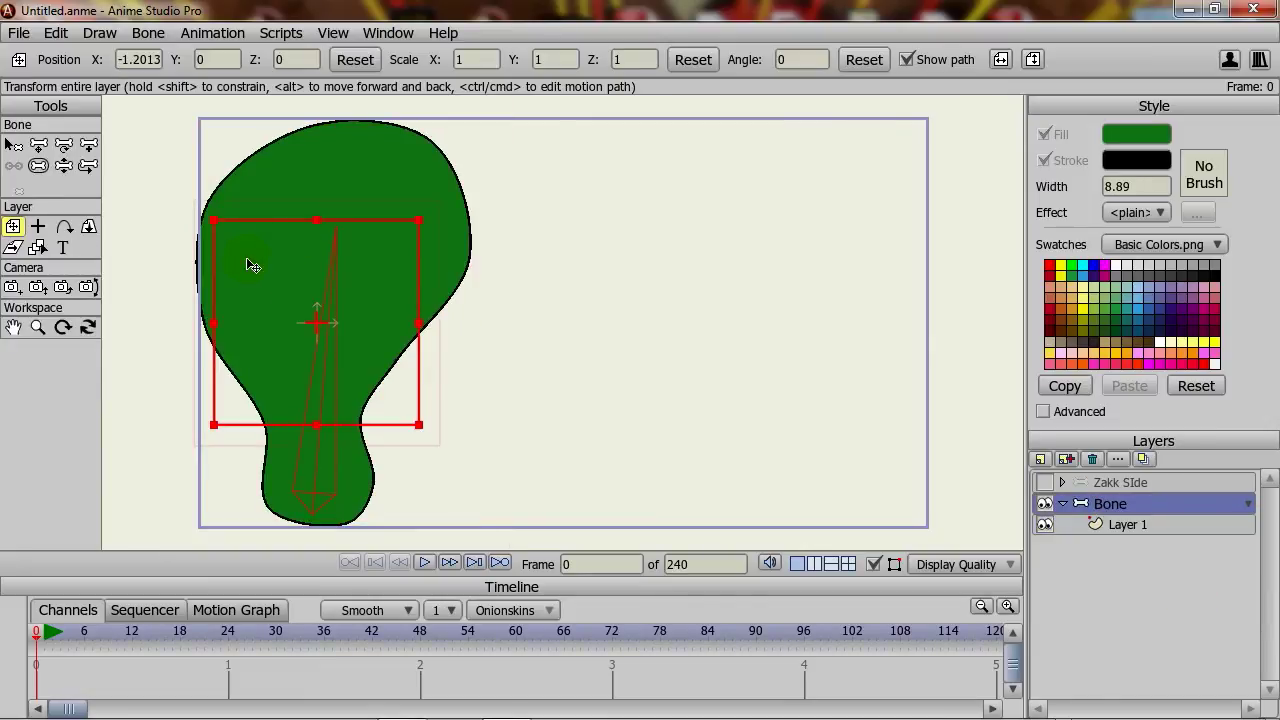
key(ctrl+Right)
key(ctrl+Right)
key(ctrl+Right)
key(ctrl+Right)
key(ctrl+Right)
key(ctrl+Right)
key(ctrl+Right)
key(ctrl+Right)
key(ctrl+Right)
key(ctrl+Right)
key(ctrl+Right)
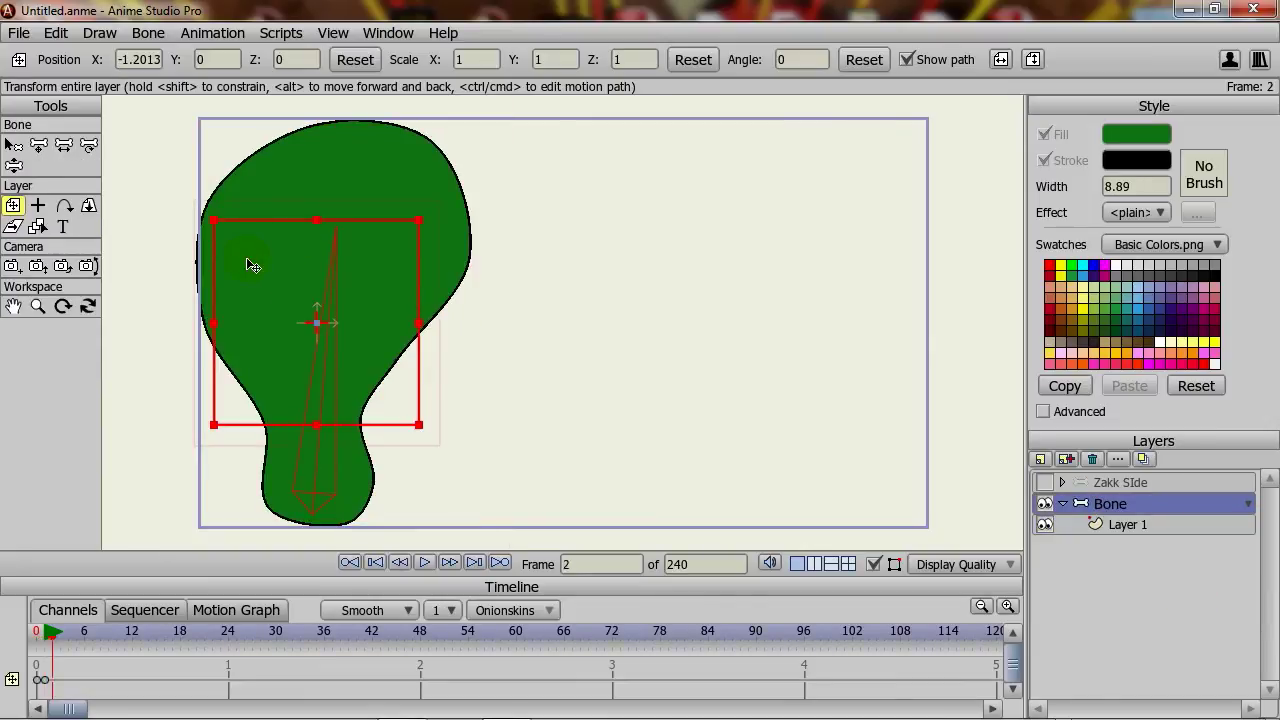
key(ctrl+Right)
key(ctrl+Right)
key(ctrl+Right)
key(ctrl+Right)
key(ctrl+Right)
key(ctrl+Right)
key(ctrl+Right)
key(ctrl+Right)
key(ctrl+Right)
key(ctrl+Right)
key(ctrl+Right)
key(ctrl+Right)
key(ctrl+Right)
drag(253, 265, 766, 267)
key(ctrl+Left)
key(ctrl+Left)
key(ctrl+Left)
key(ctrl+Left)
key(ctrl+Left)
key(ctrl+Left)
key(ctrl+Left)
key(ctrl+Left)
key(ctrl+Left)
key(ctrl+Left)
key(ctrl+Left)
key(ctrl+Left)
key(ctrl+Left)
key(ctrl+Left)
key(ctrl+Left)
key(ctrl+Left)
key(ctrl+Left)
key(ctrl+Left)
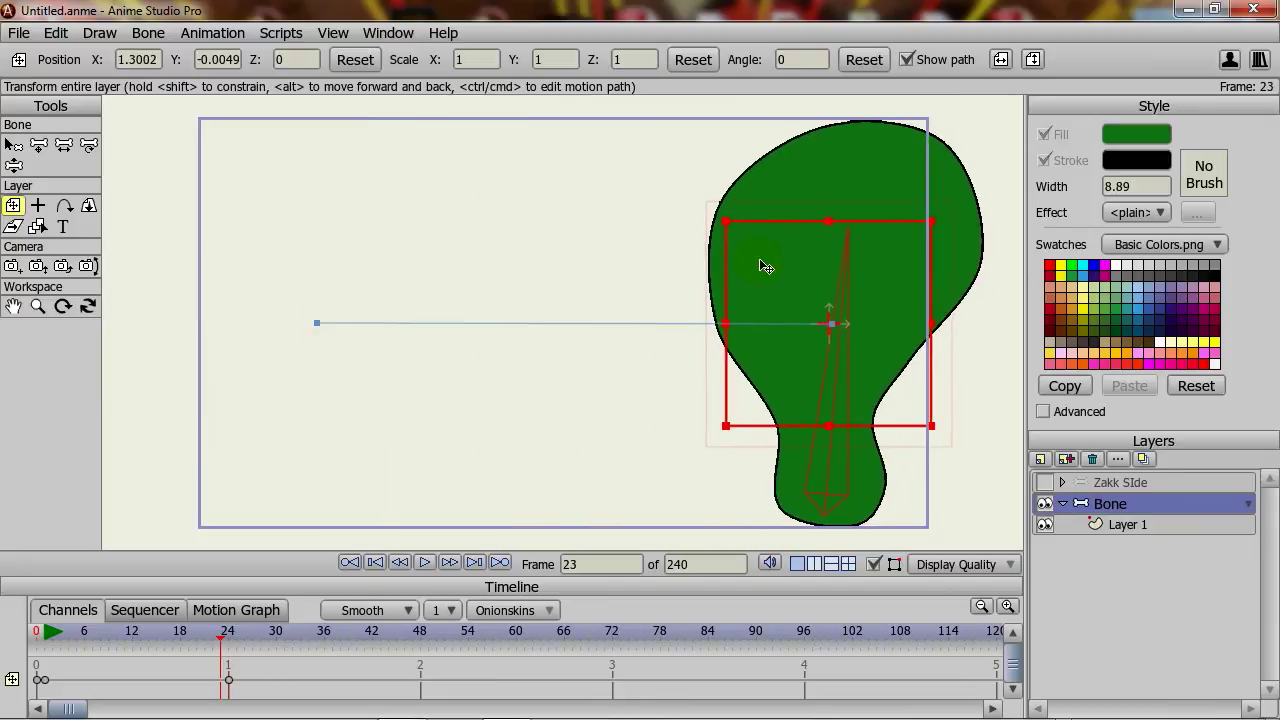
key(ctrl+Left)
key(ctrl+Left)
key(ctrl+Left)
key(ctrl+Left)
key(ctrl+Left)
key(ctrl+Left)
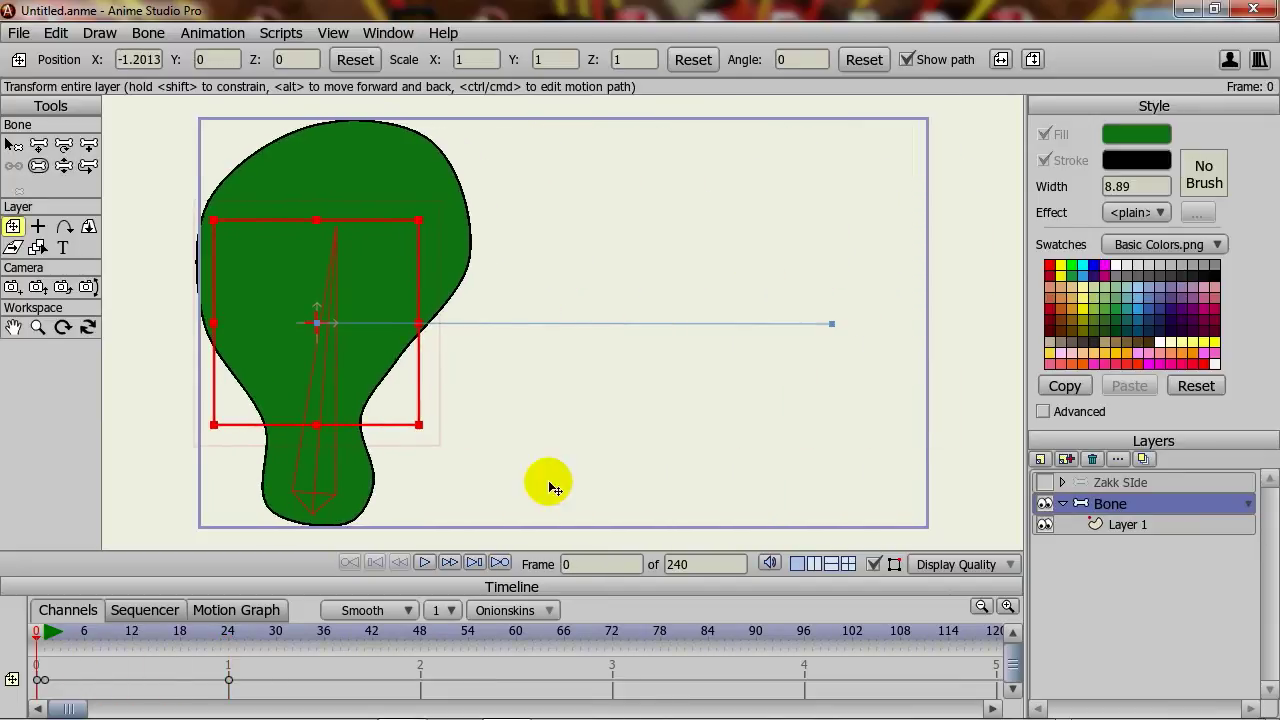
click(422, 564)
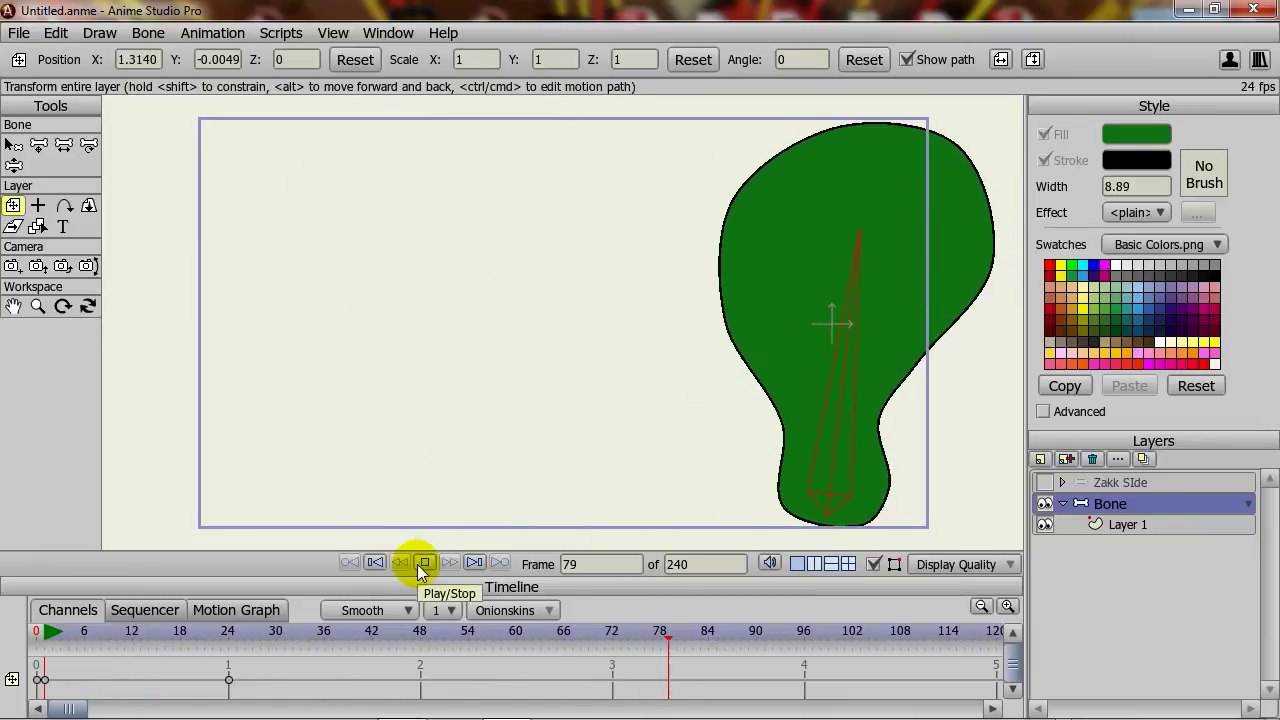
click(422, 564)
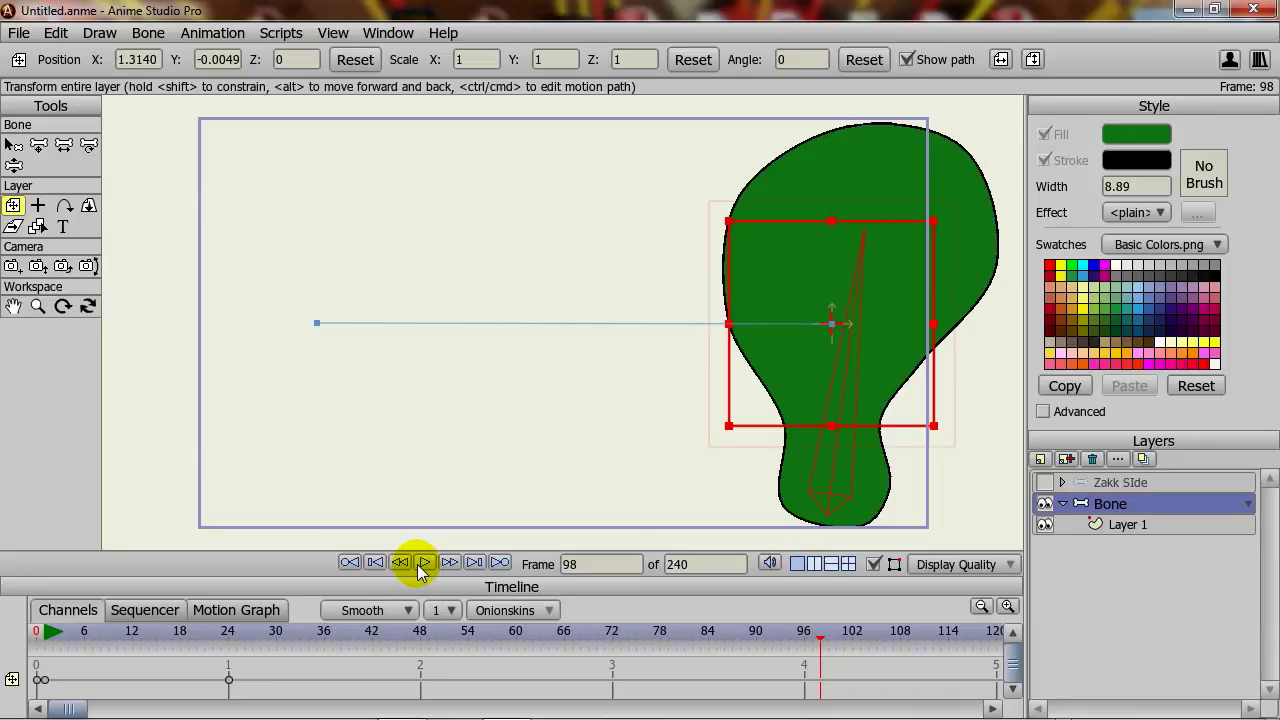
click(228, 680)
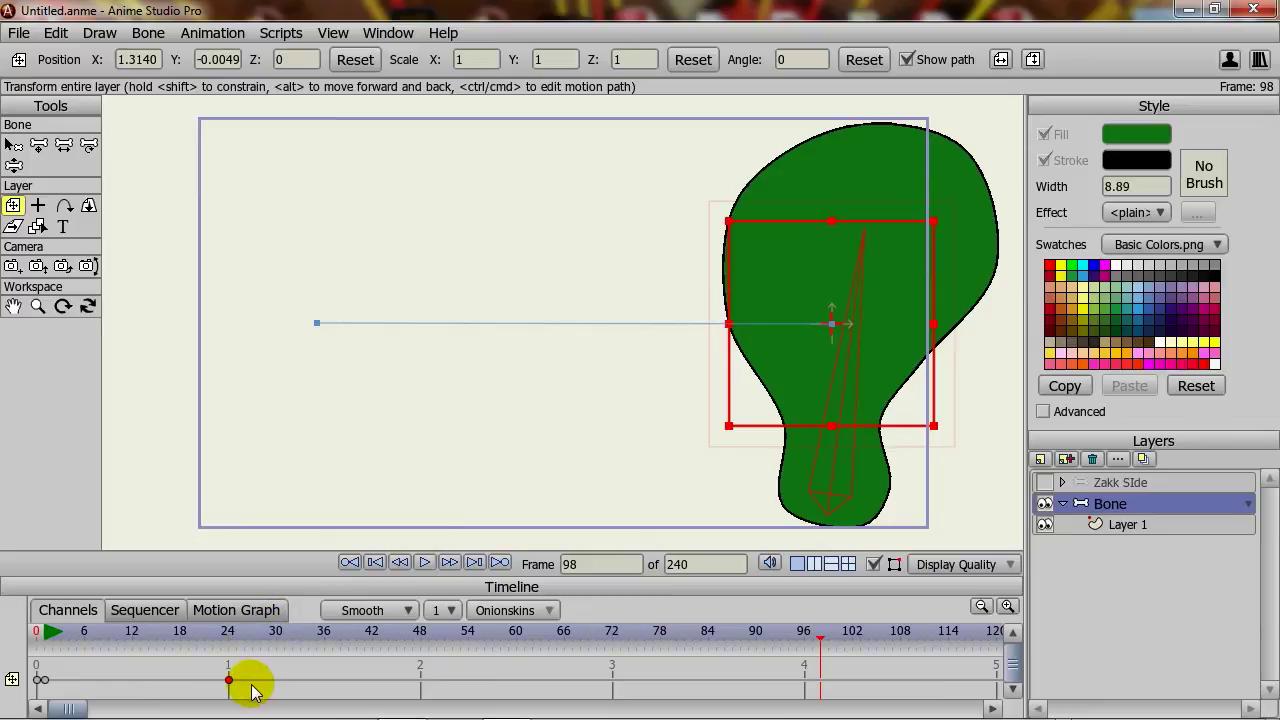
drag(252, 690, 51, 680)
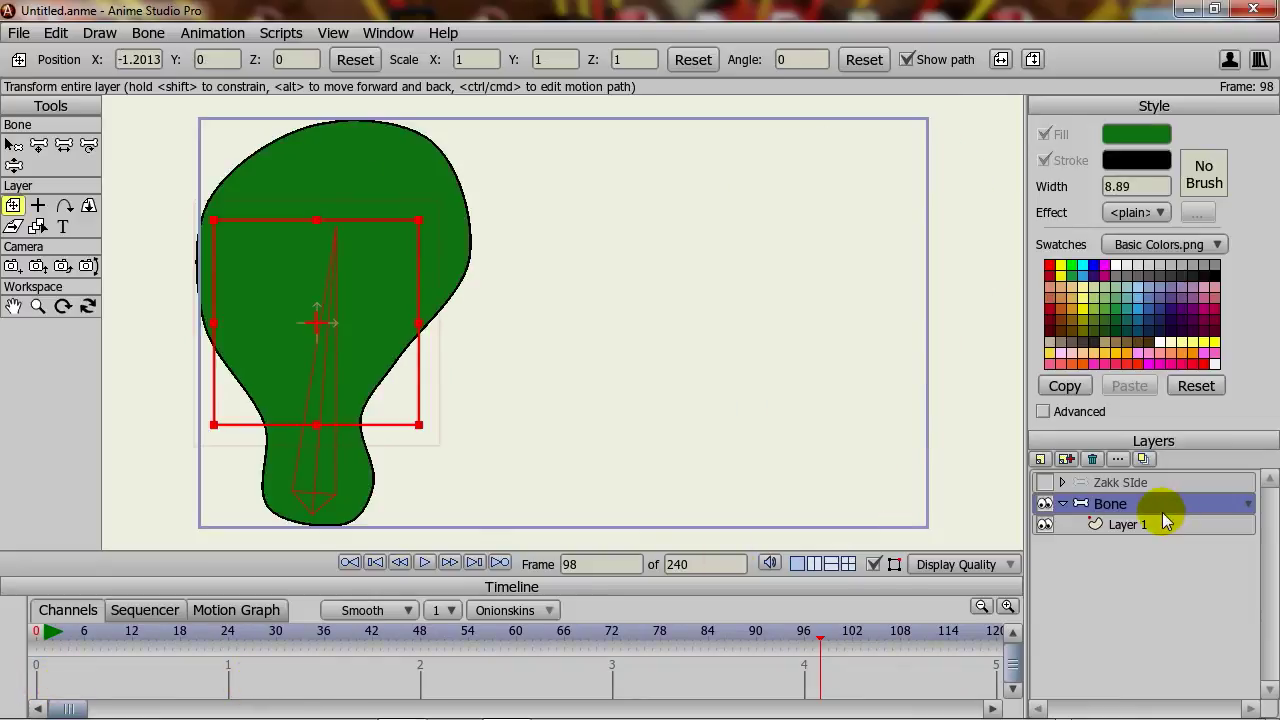
- Hide the green Bone layer, show and select Zakk SIde, and pick its head bone at frame 0
click(1044, 504)
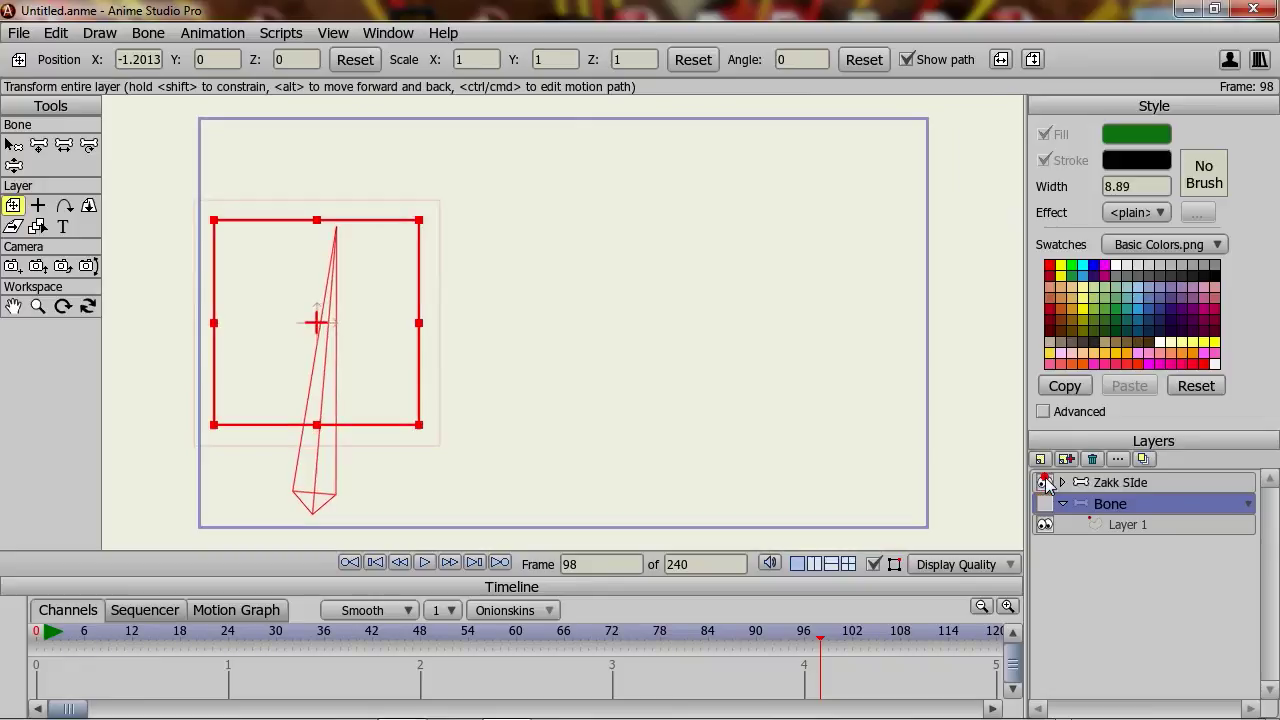
click(1045, 482)
click(1120, 483)
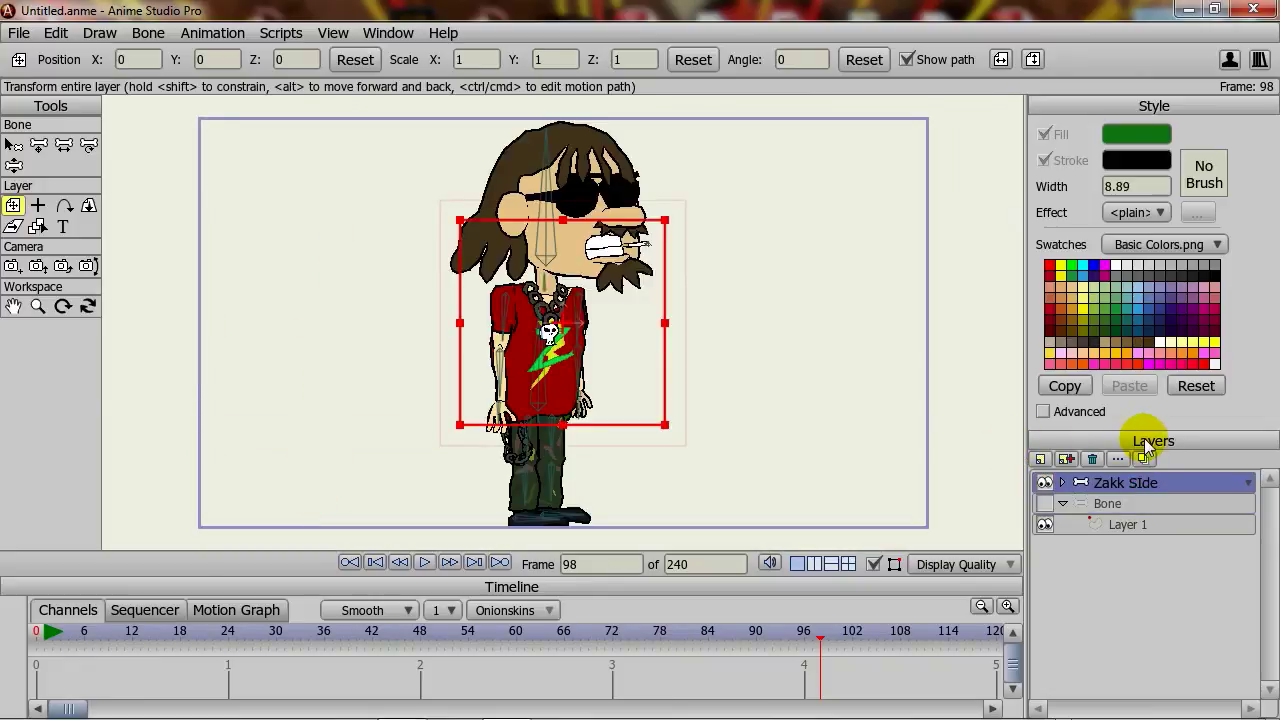
click(12, 143)
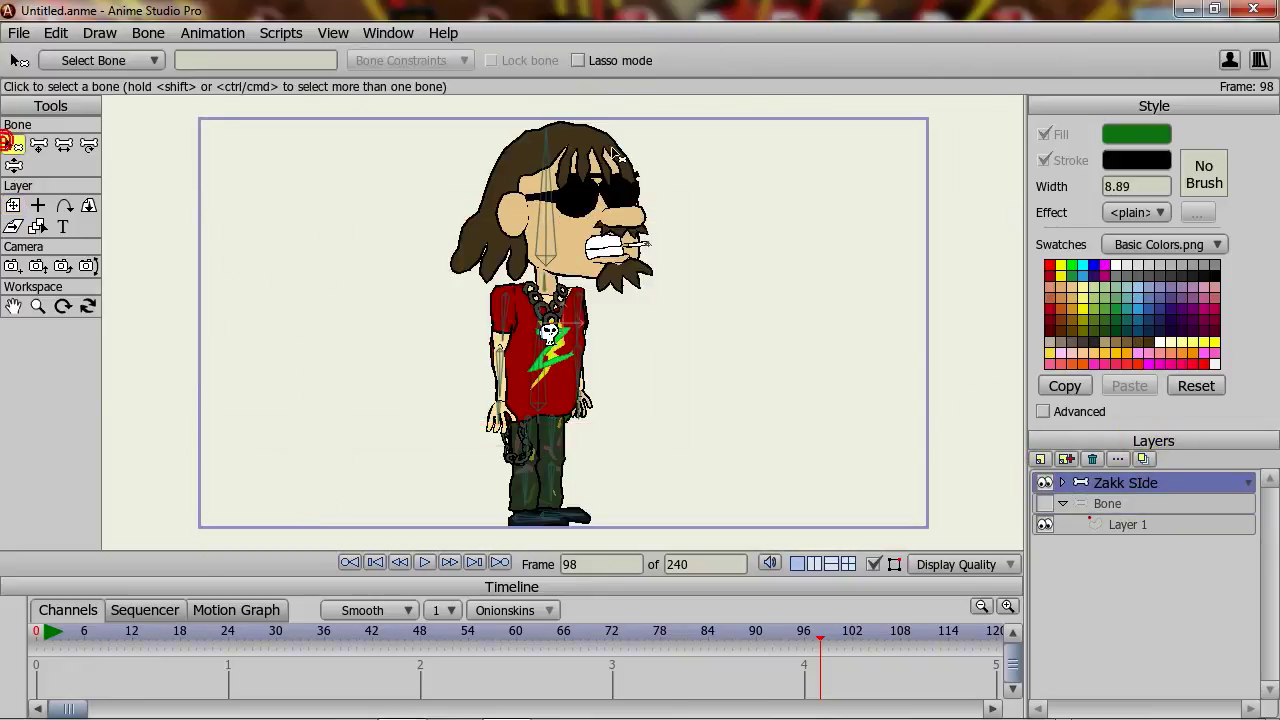
click(546, 180)
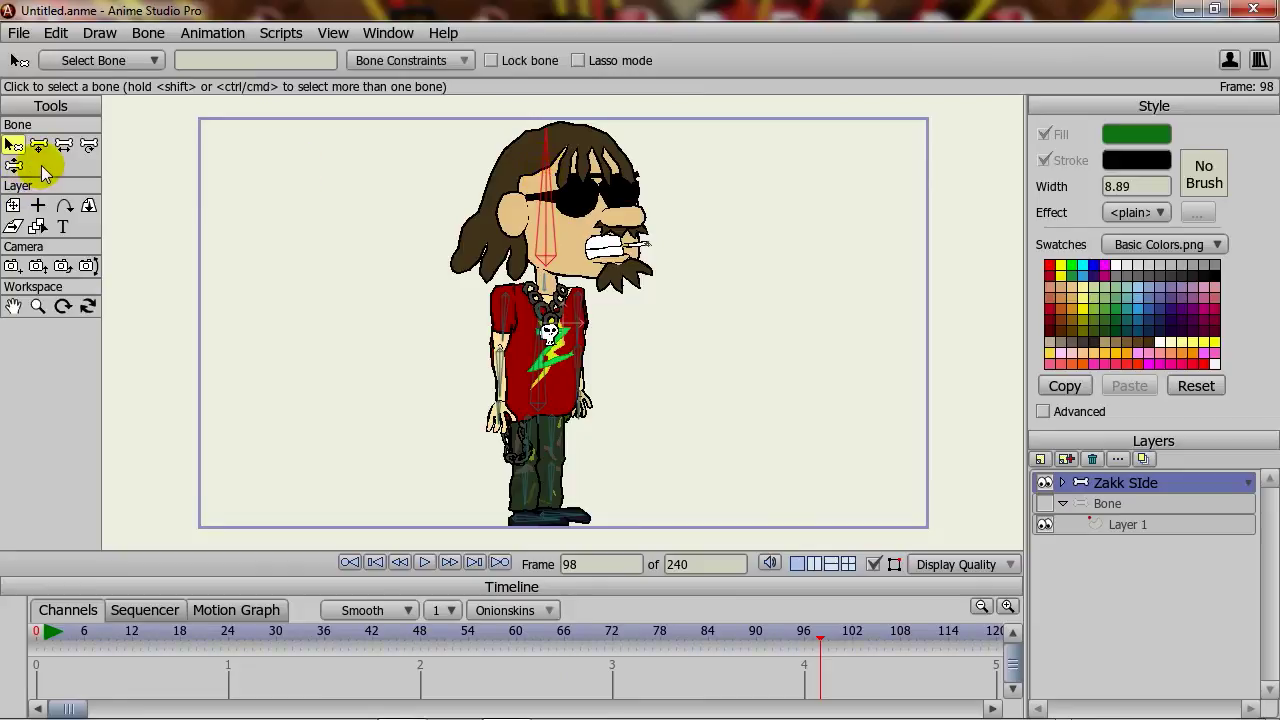
click(38, 630)
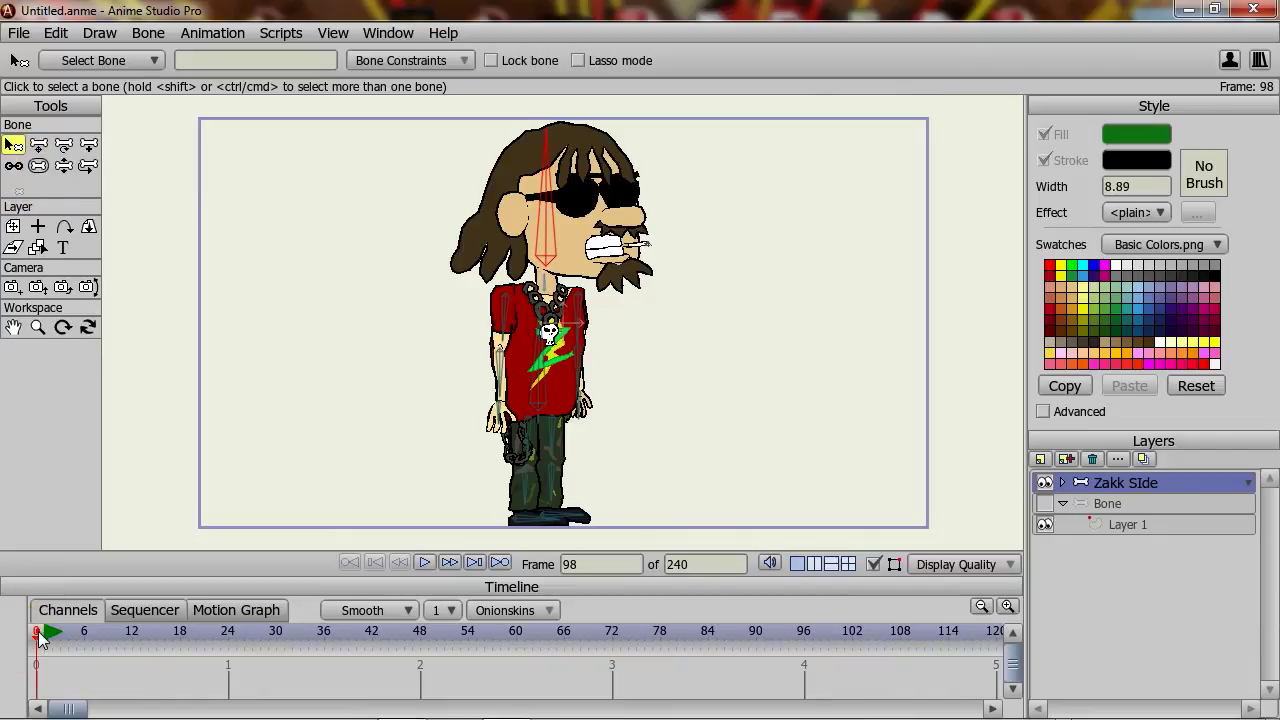
- Draw two new bones down the hair strands beside the ear
click(88, 147)
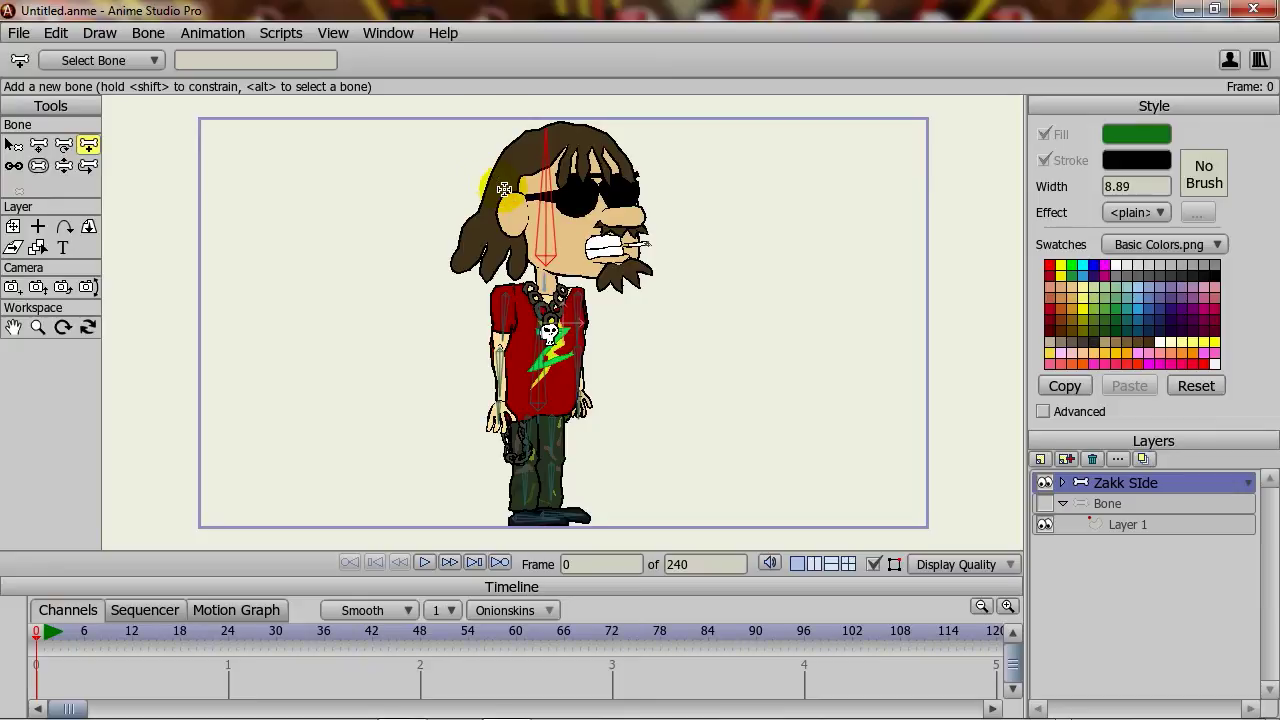
drag(500, 186, 461, 260)
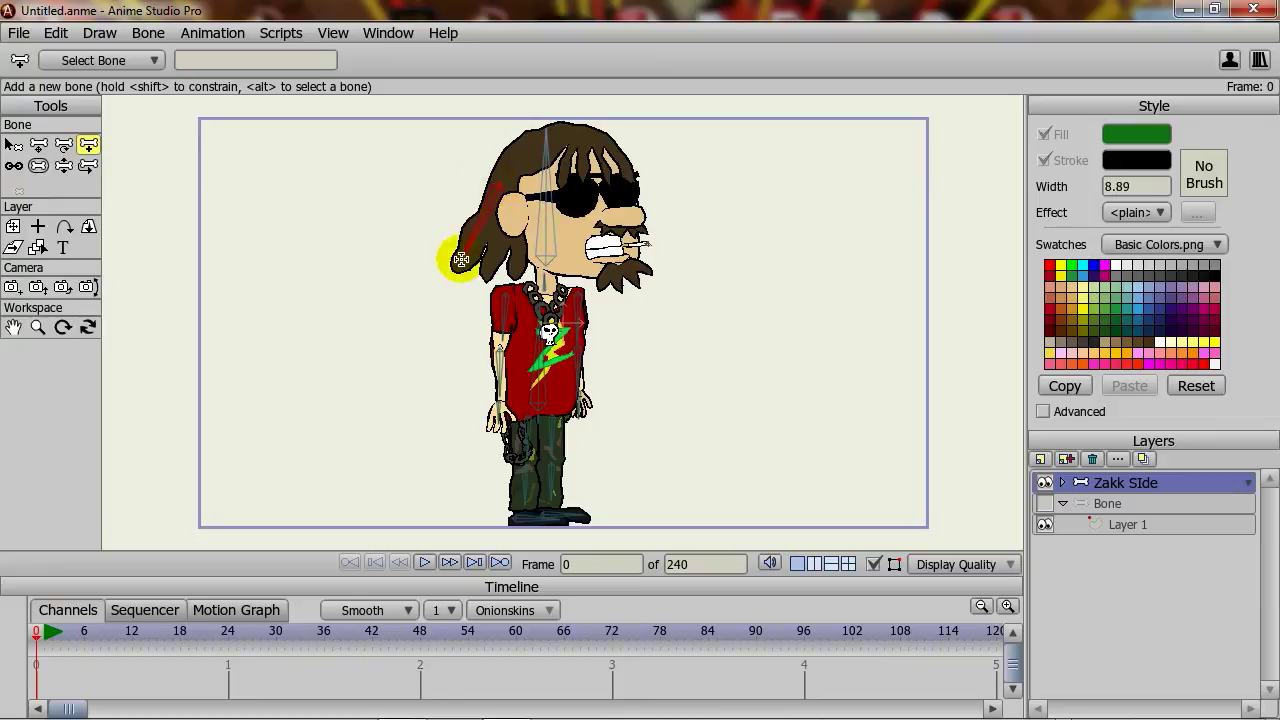
click(14, 145)
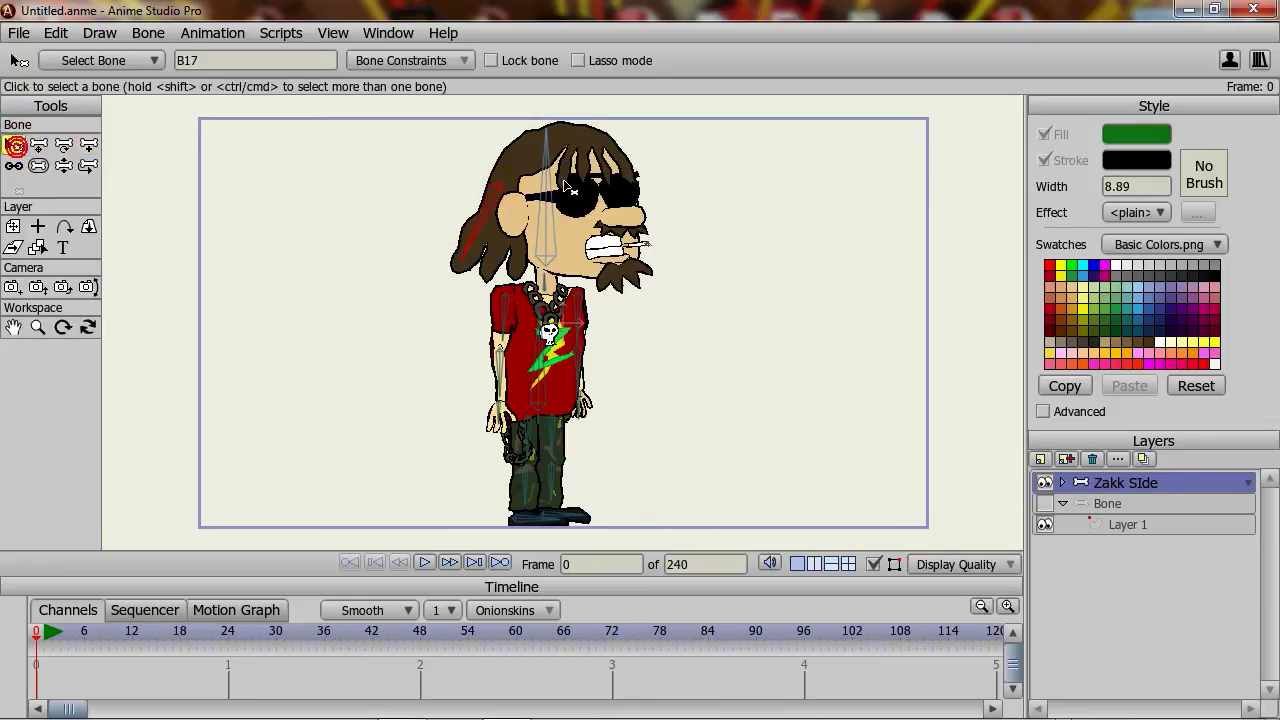
click(88, 147)
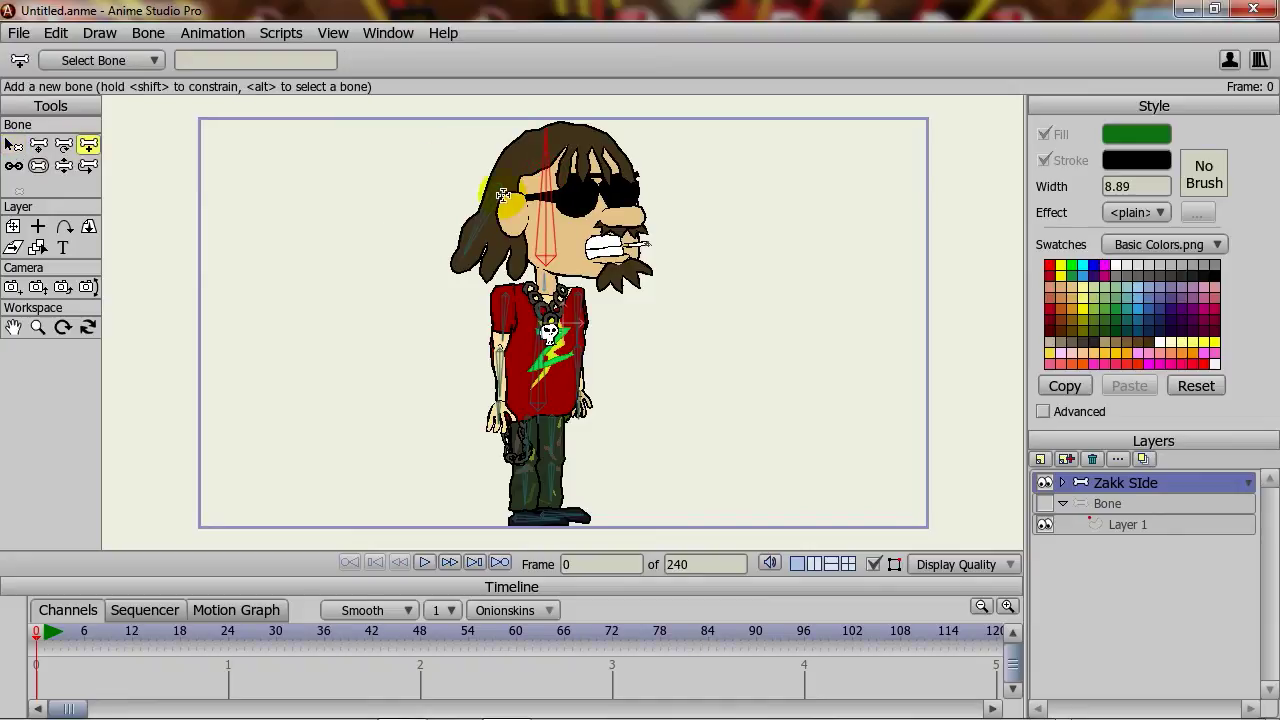
drag(507, 205, 490, 256)
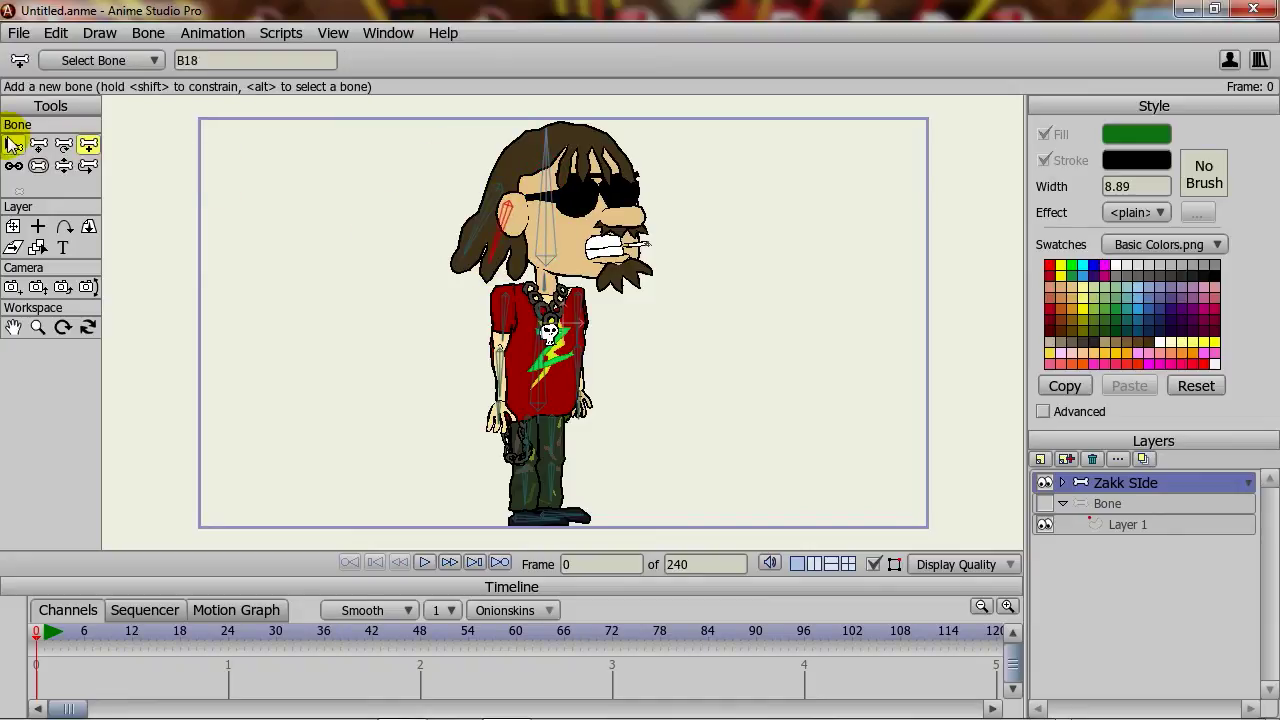
- With the head bone as parent, add another ear bone and bone B20 across the top of the hair
click(13, 145)
click(548, 207)
click(88, 145)
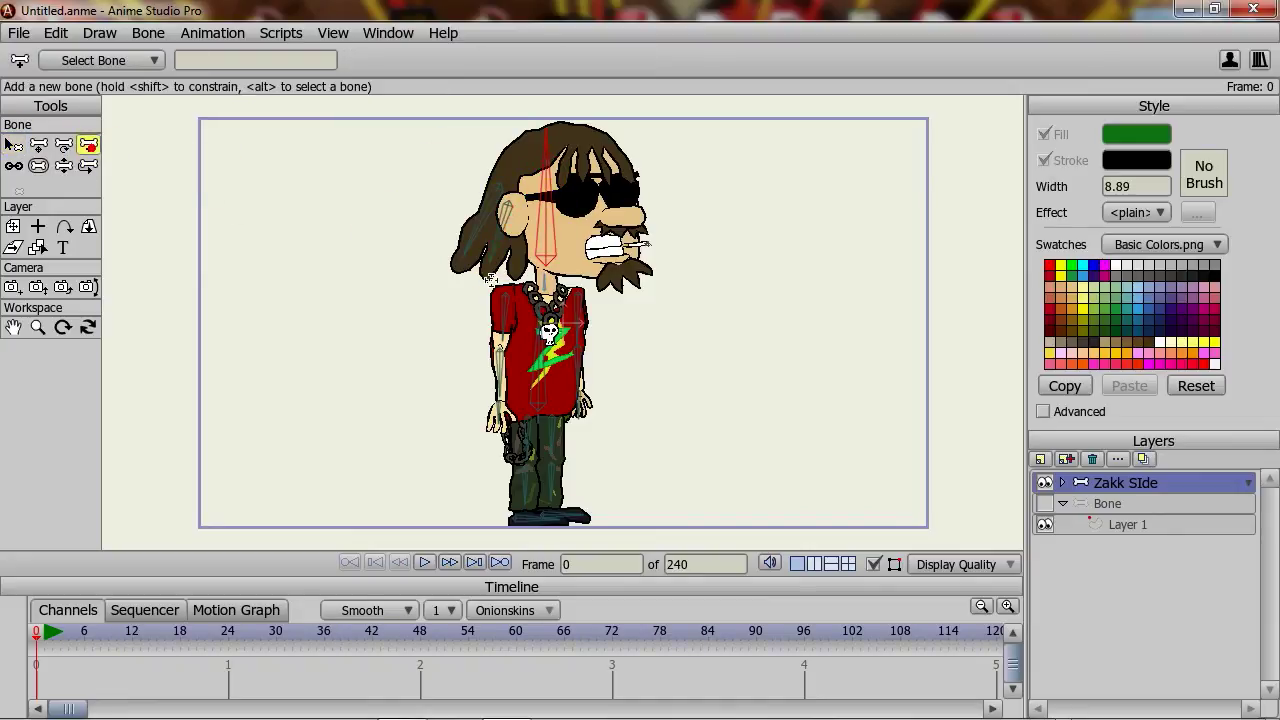
drag(516, 219, 519, 268)
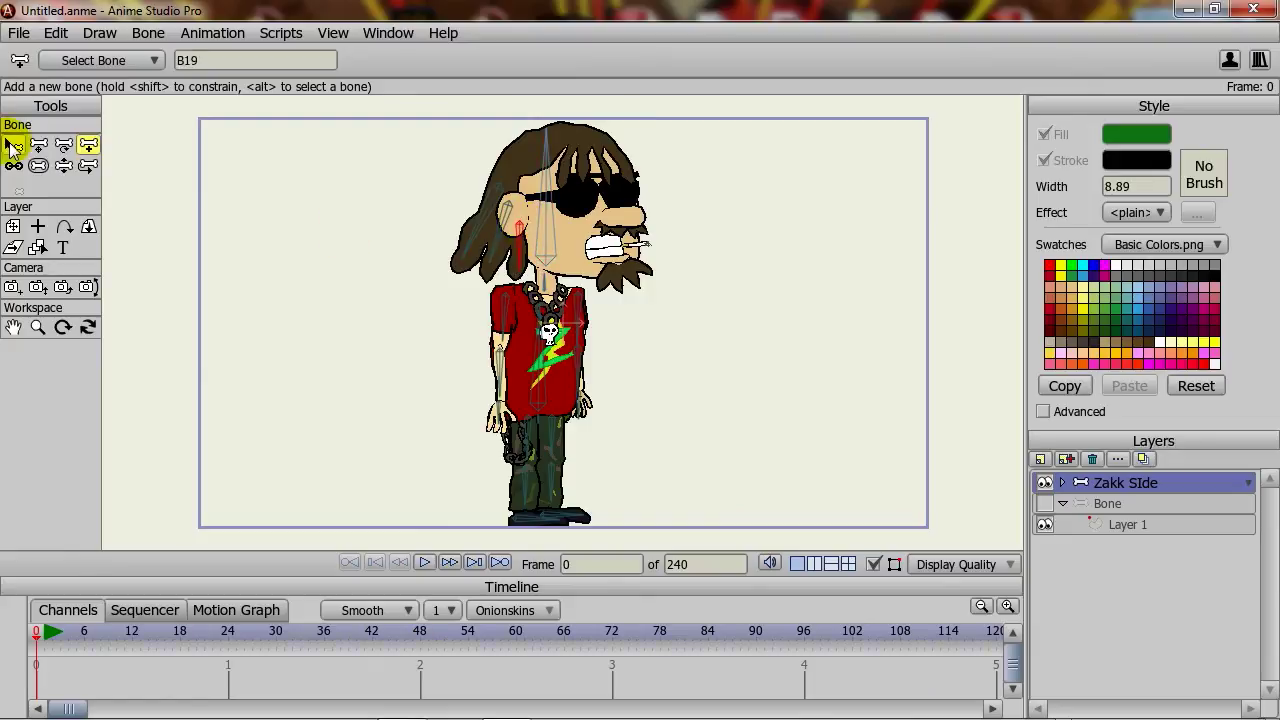
click(13, 145)
click(548, 196)
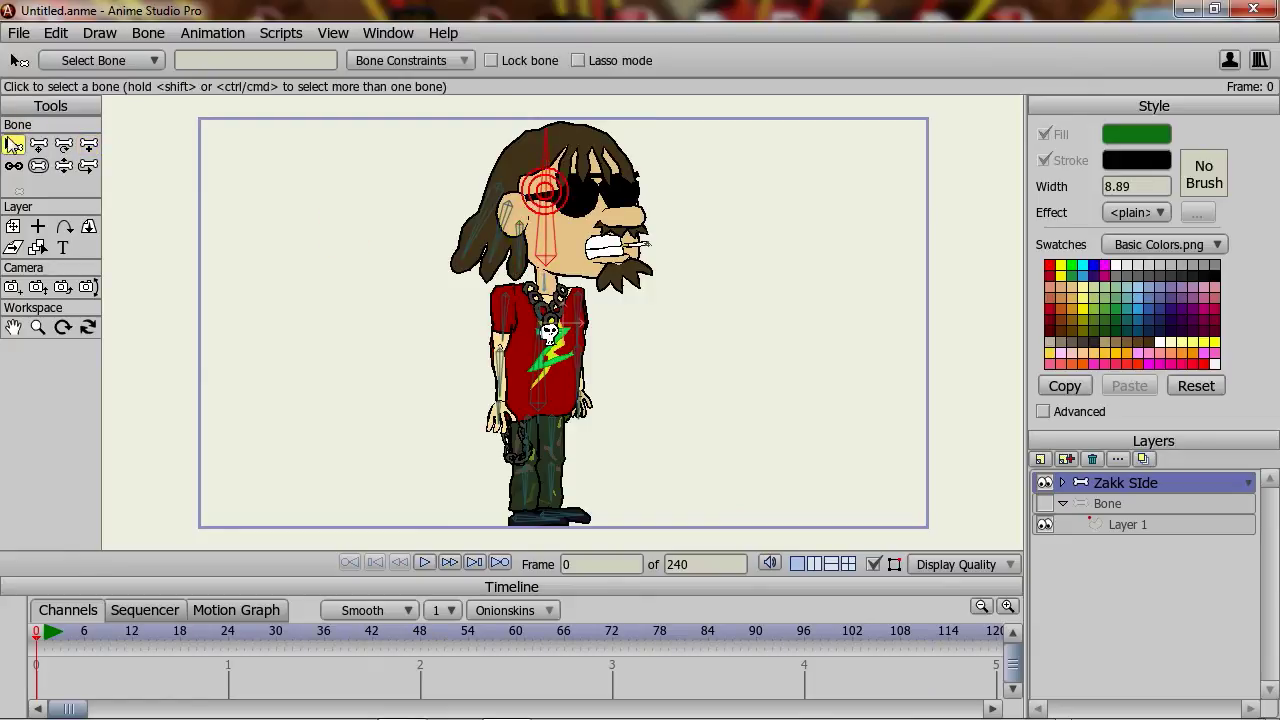
click(88, 145)
drag(560, 139, 624, 147)
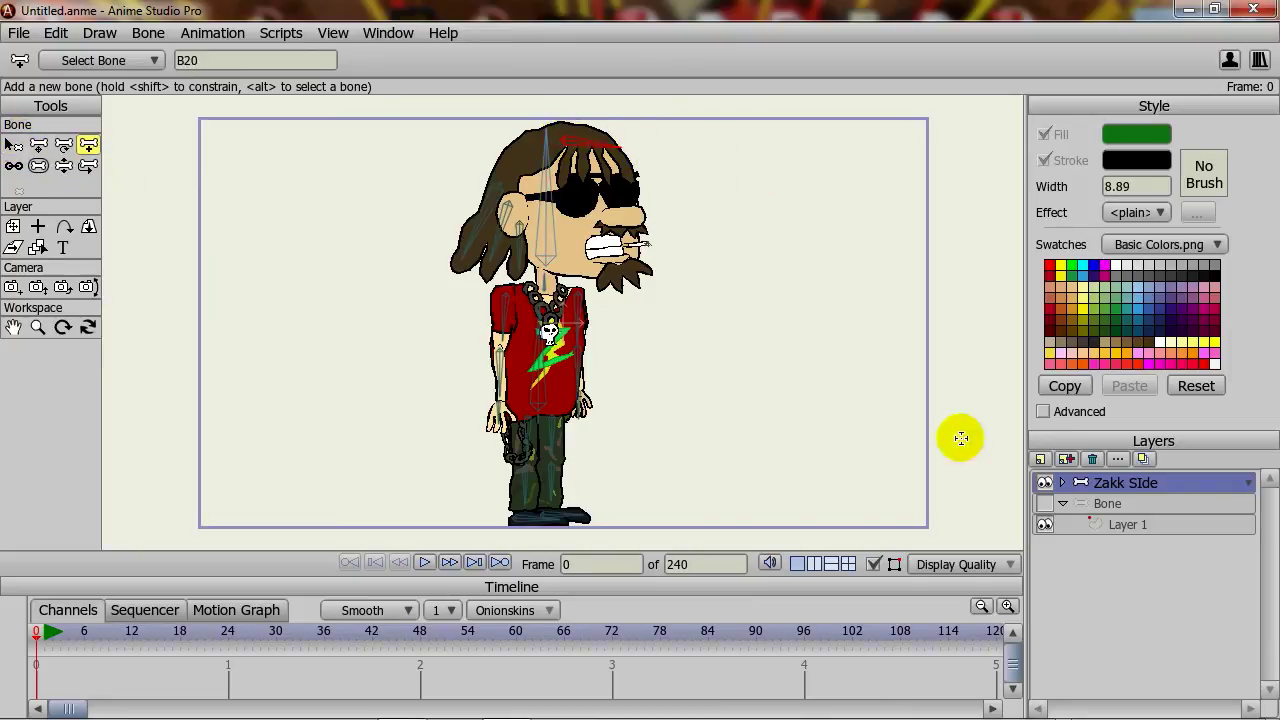
- Expand the Zakk SIde group and bind its Hair layer to all the character's bones
click(1063, 482)
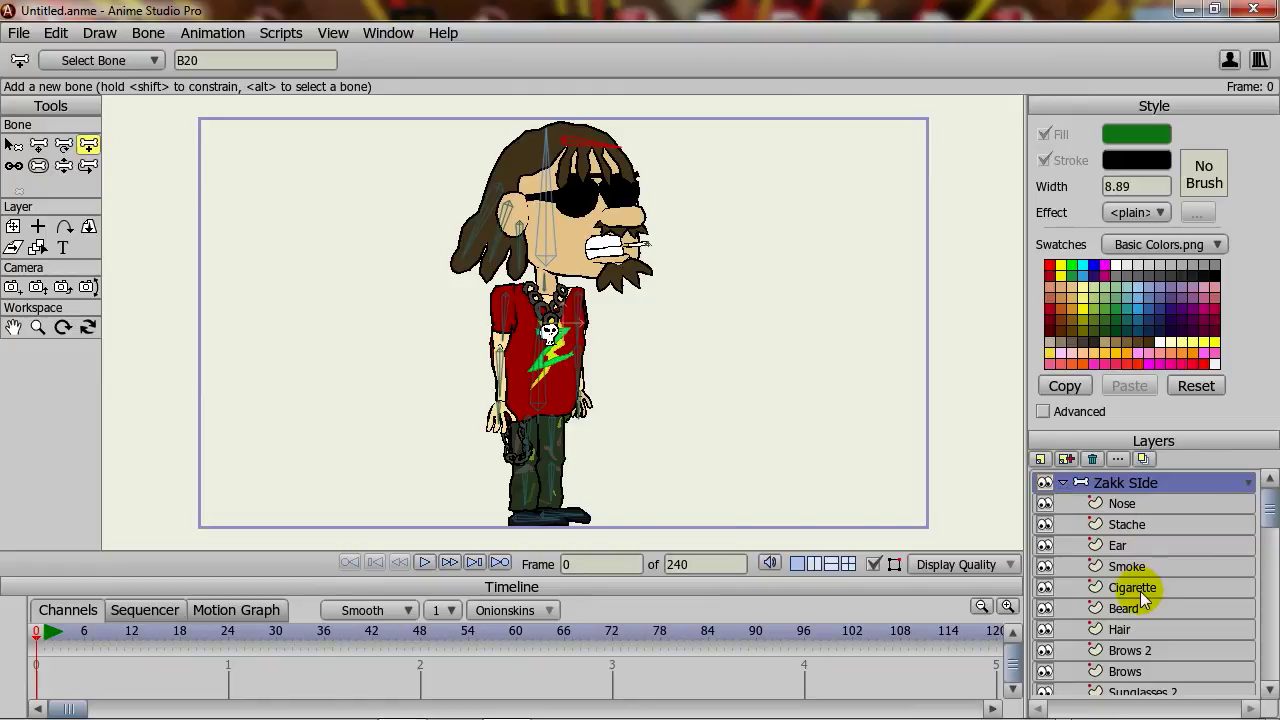
scroll(1140, 591, down, 3)
scroll(1140, 591, down, 3)
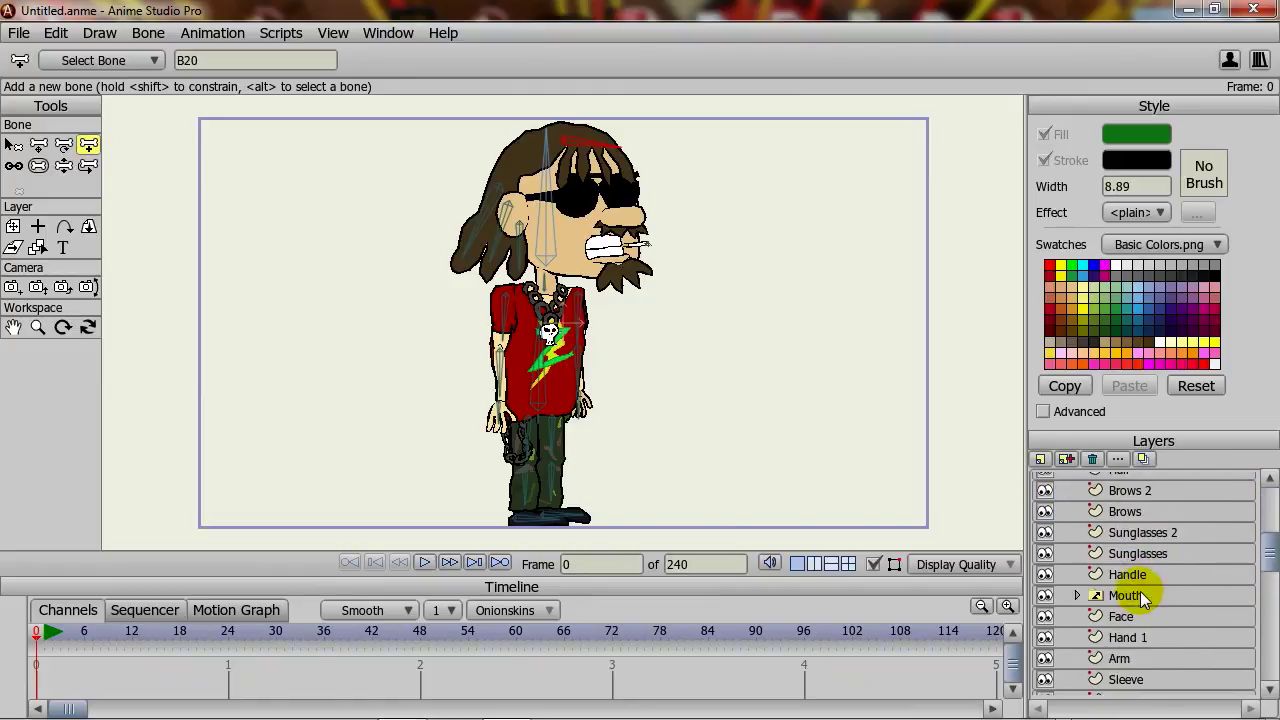
scroll(1140, 591, down, 1)
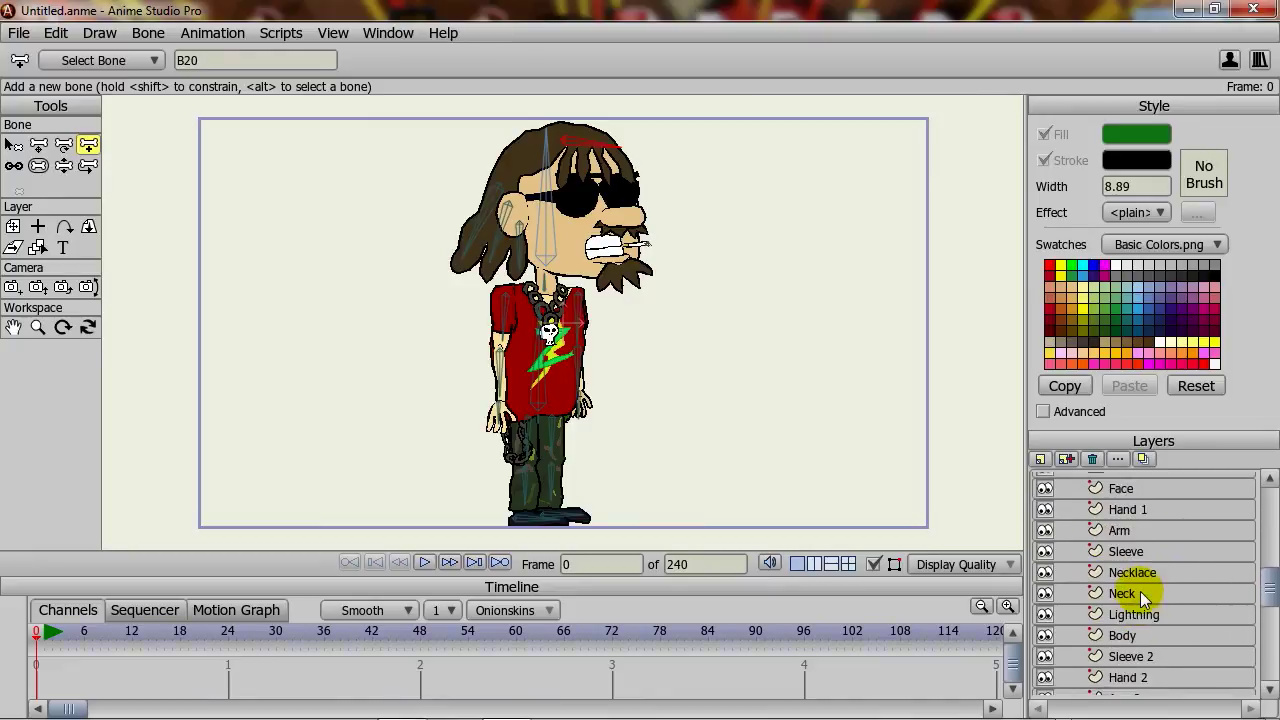
scroll(1140, 591, up, 5)
click(1122, 533)
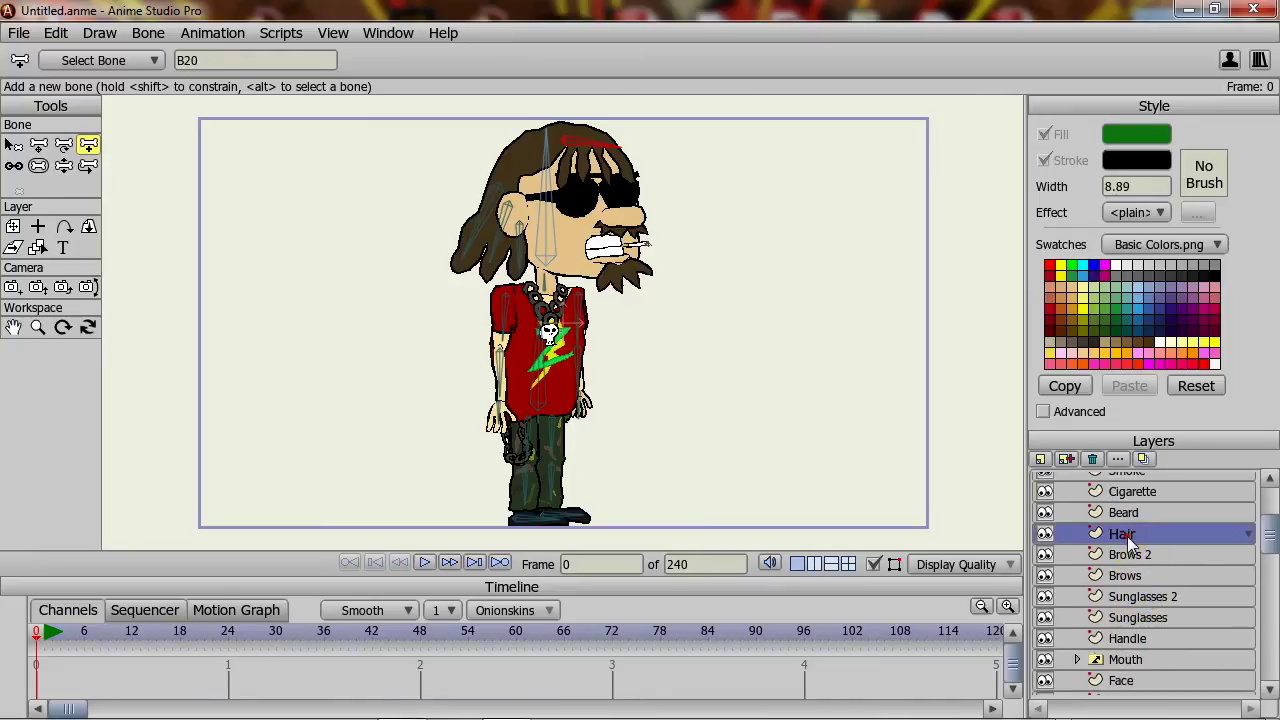
click(63, 330)
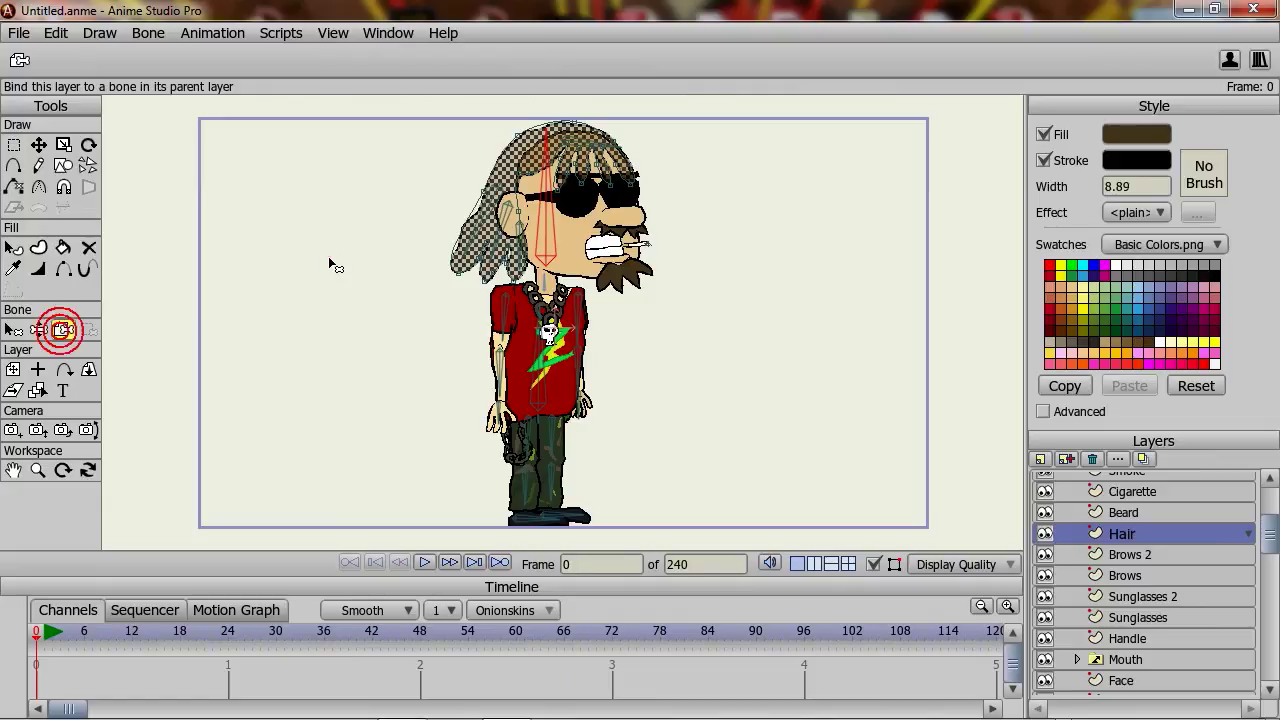
click(329, 259)
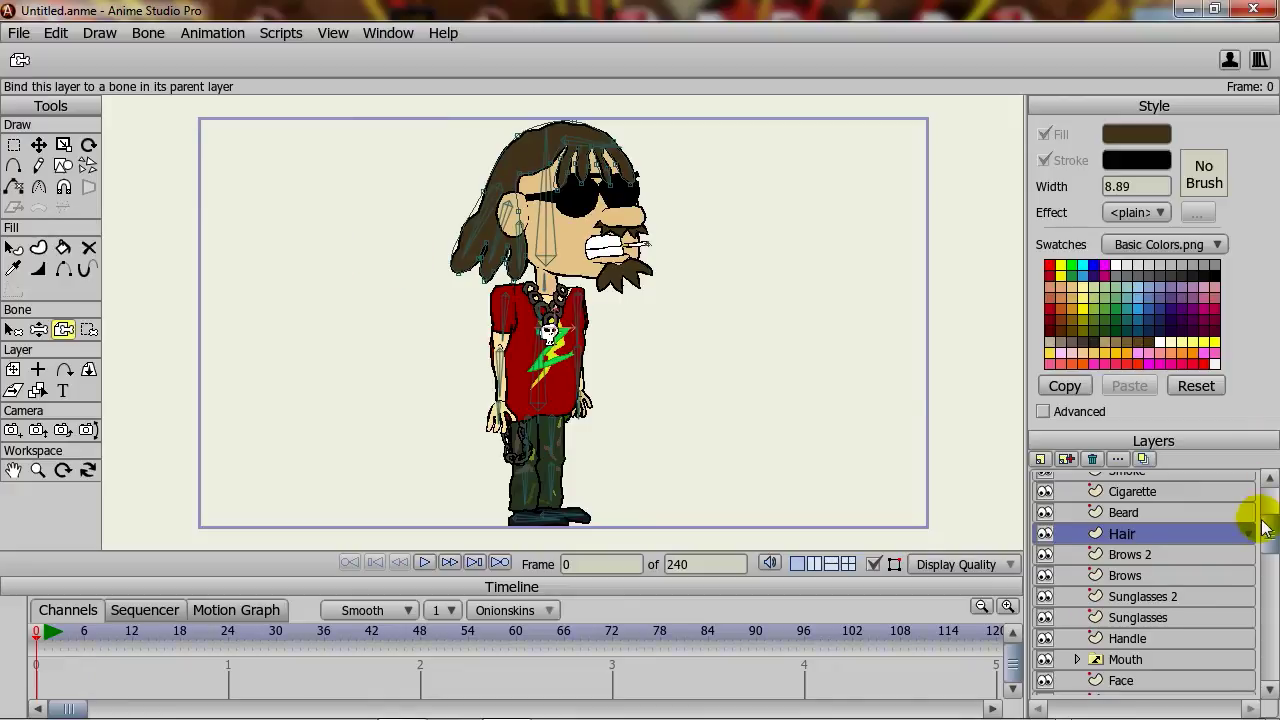
drag(1263, 527, 1266, 503)
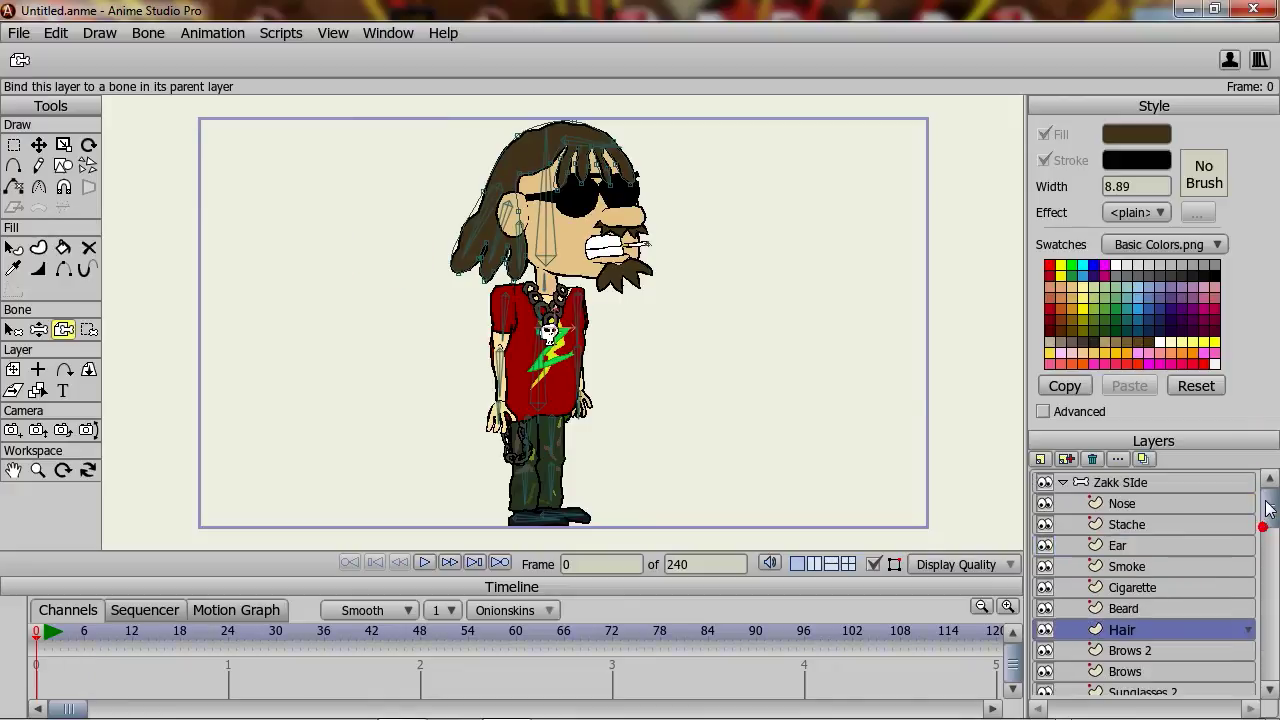
- Adjust the hair bones' strengths, e.g. ear bone to 0.5657 and top bone to 0.4897
click(1141, 484)
click(38, 165)
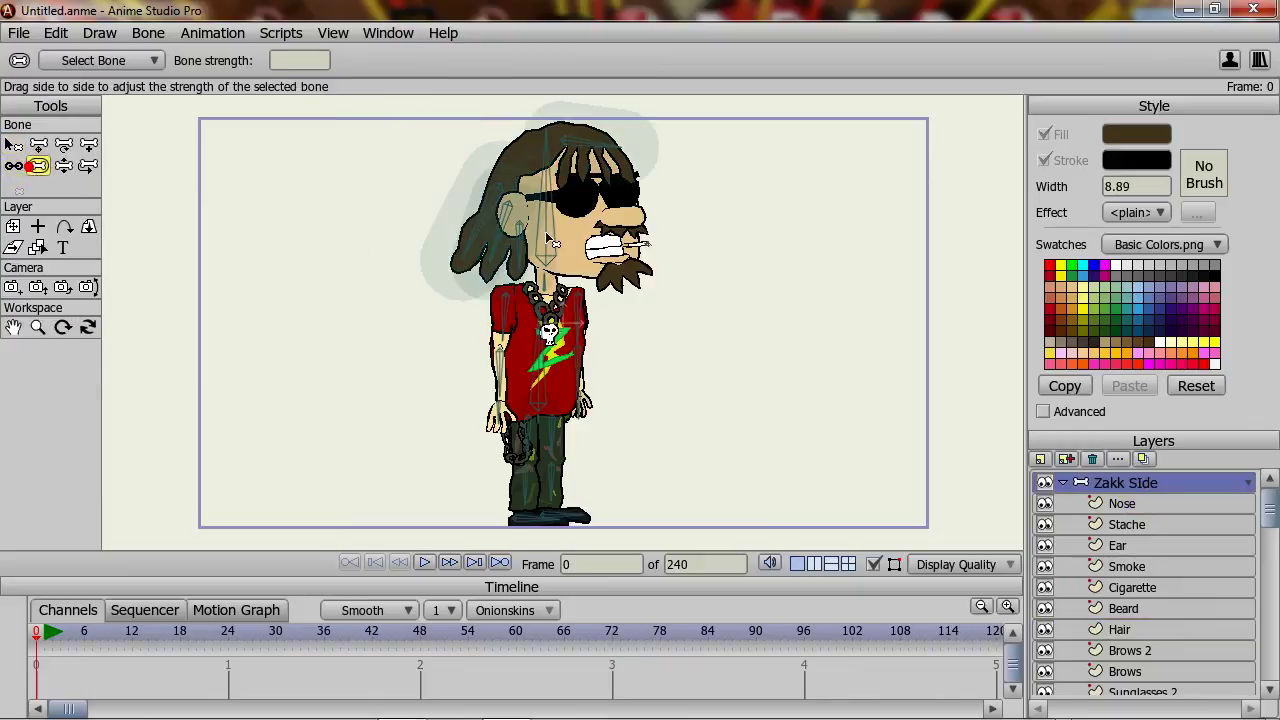
click(431, 231)
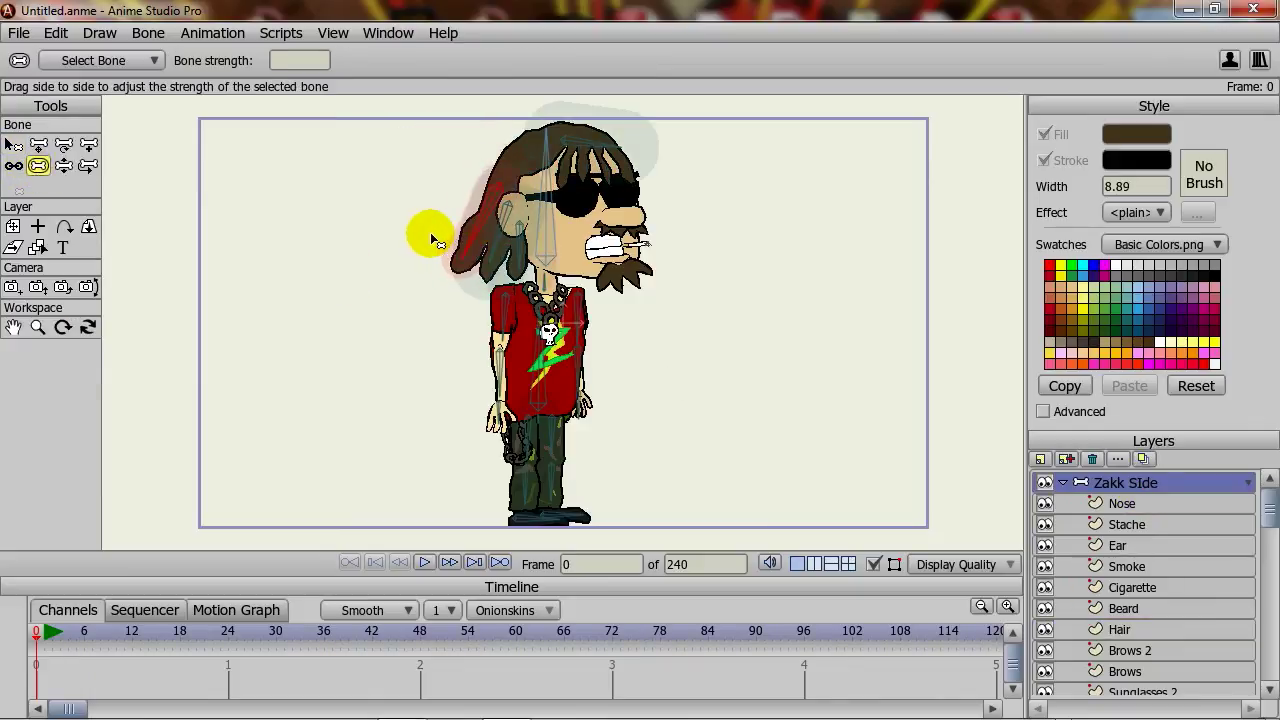
click(502, 258)
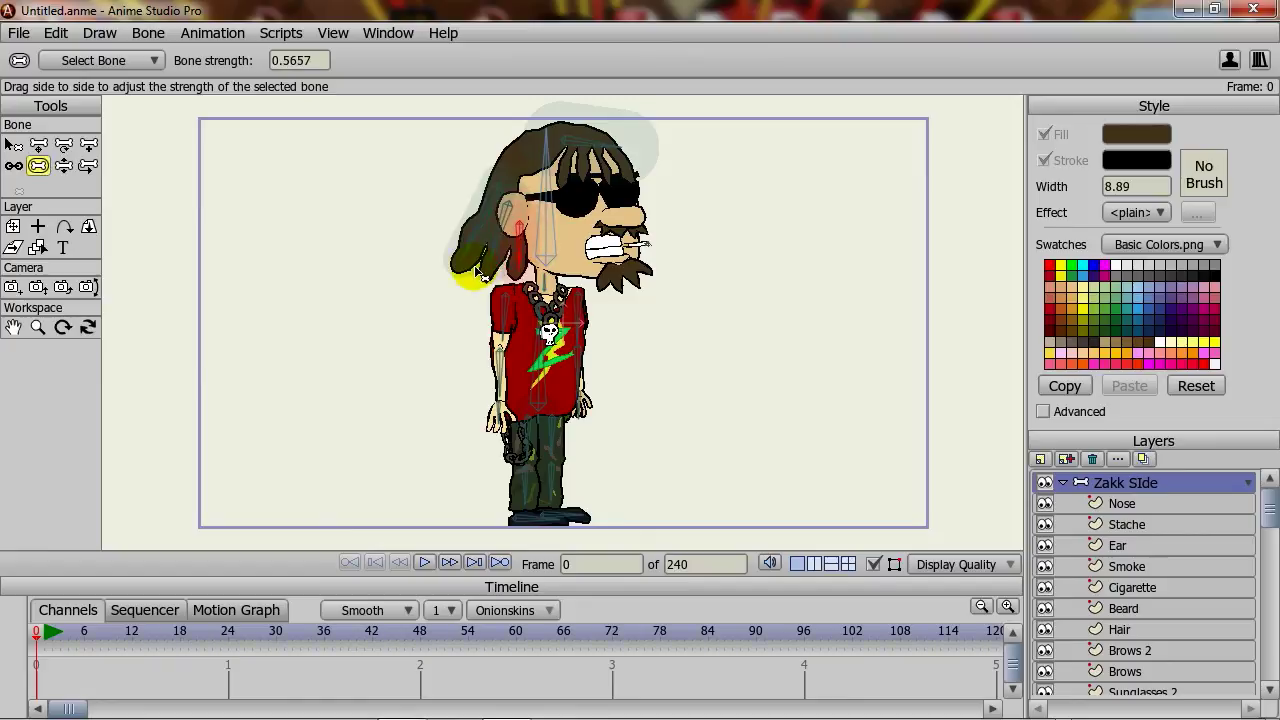
click(542, 225)
click(598, 150)
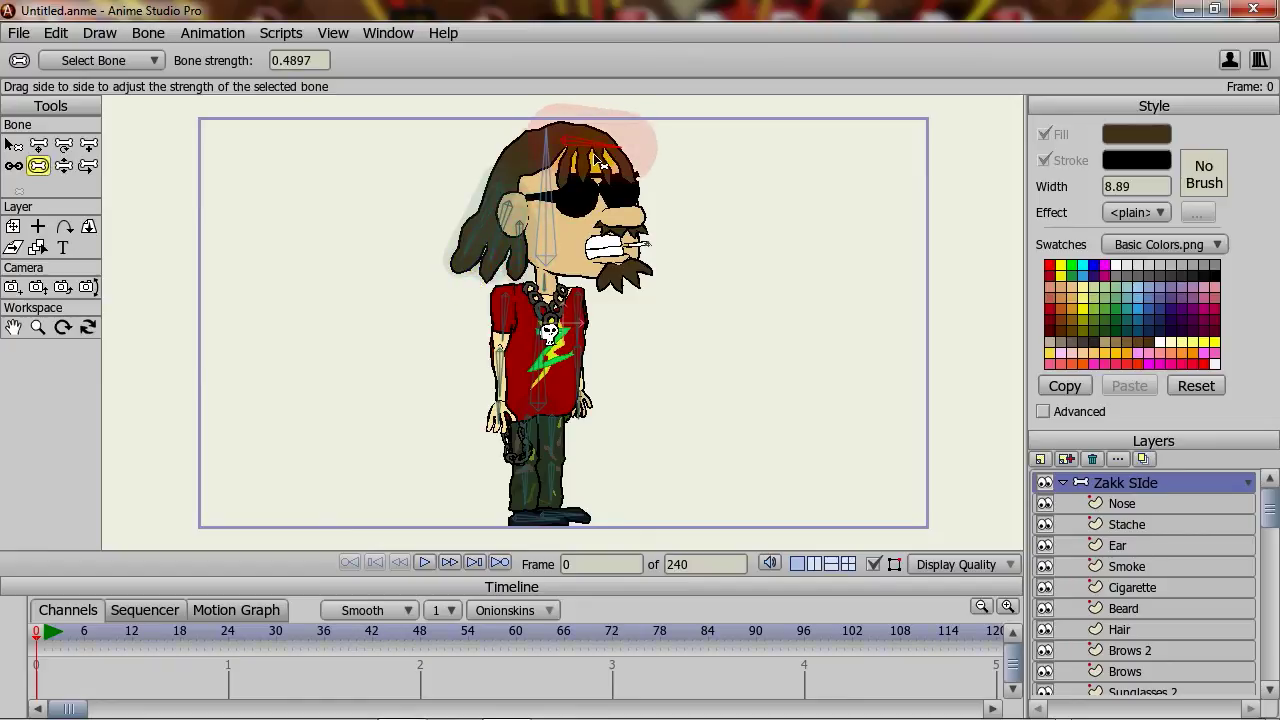
- Enable bone dynamics on bone B17 with torque 2, spring 2 and damping 1
click(13, 145)
drag(391, 248, 540, 288)
click(437, 221)
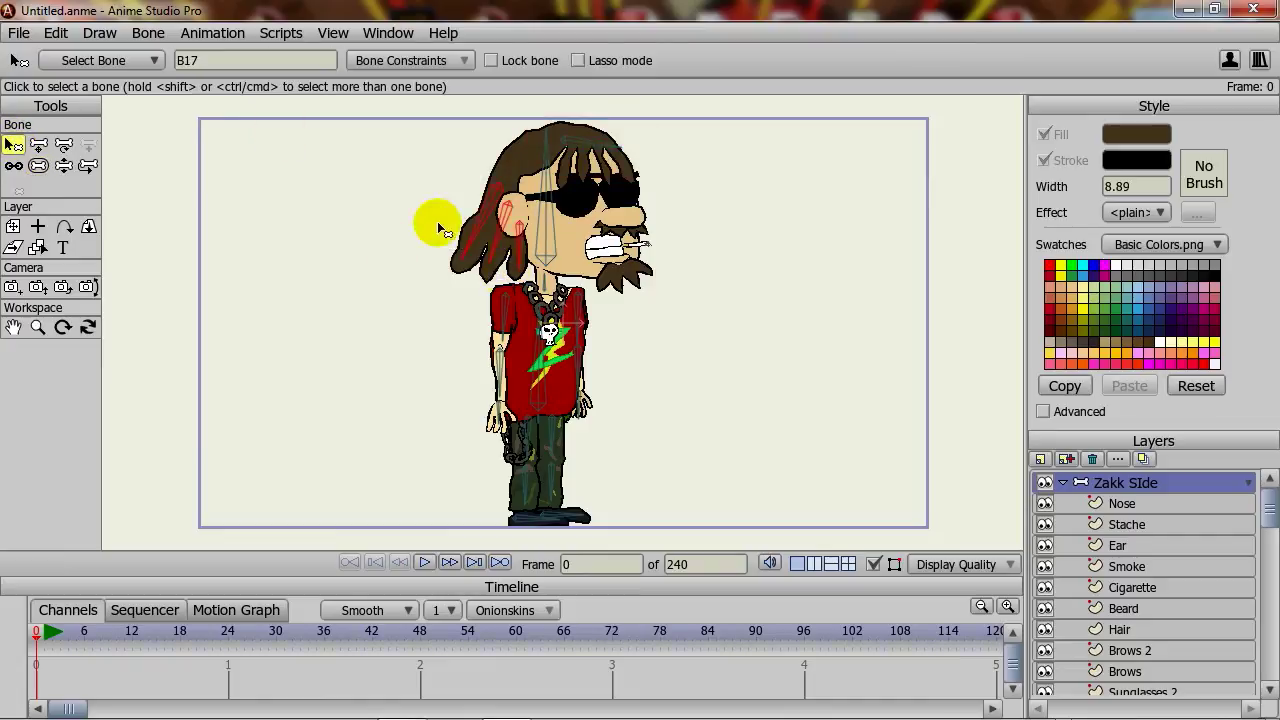
click(442, 62)
click(364, 273)
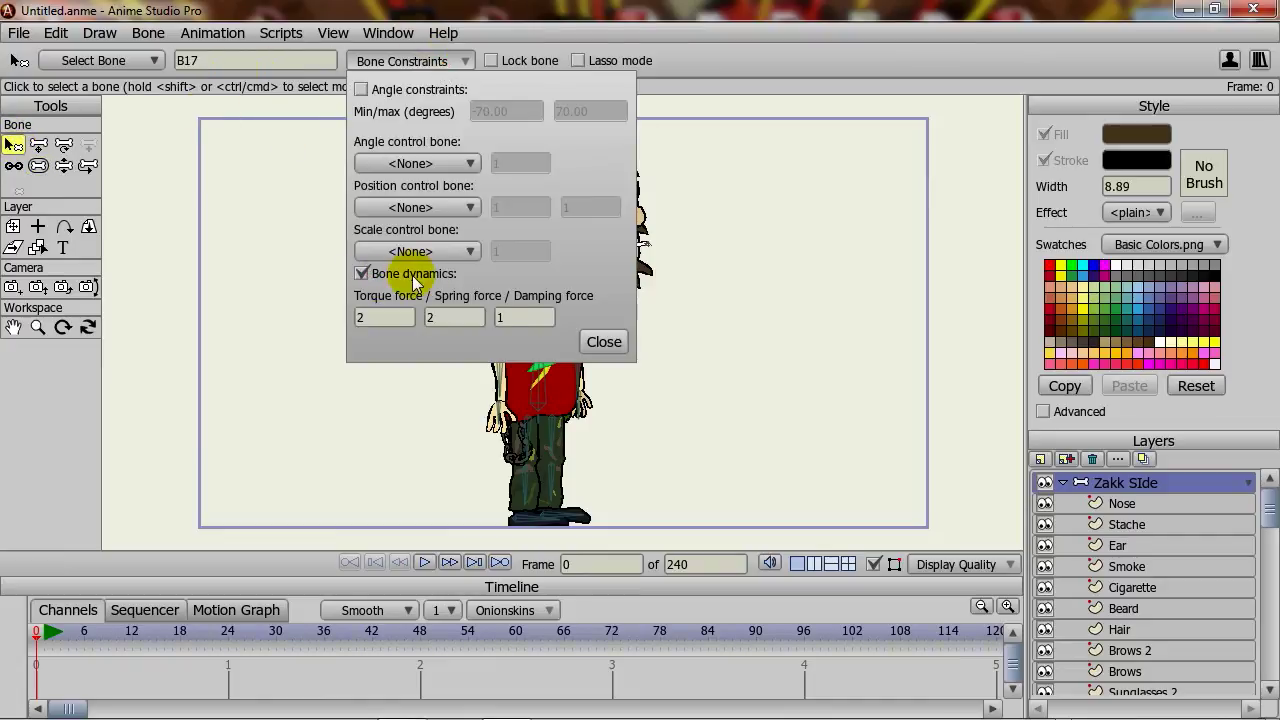
click(603, 342)
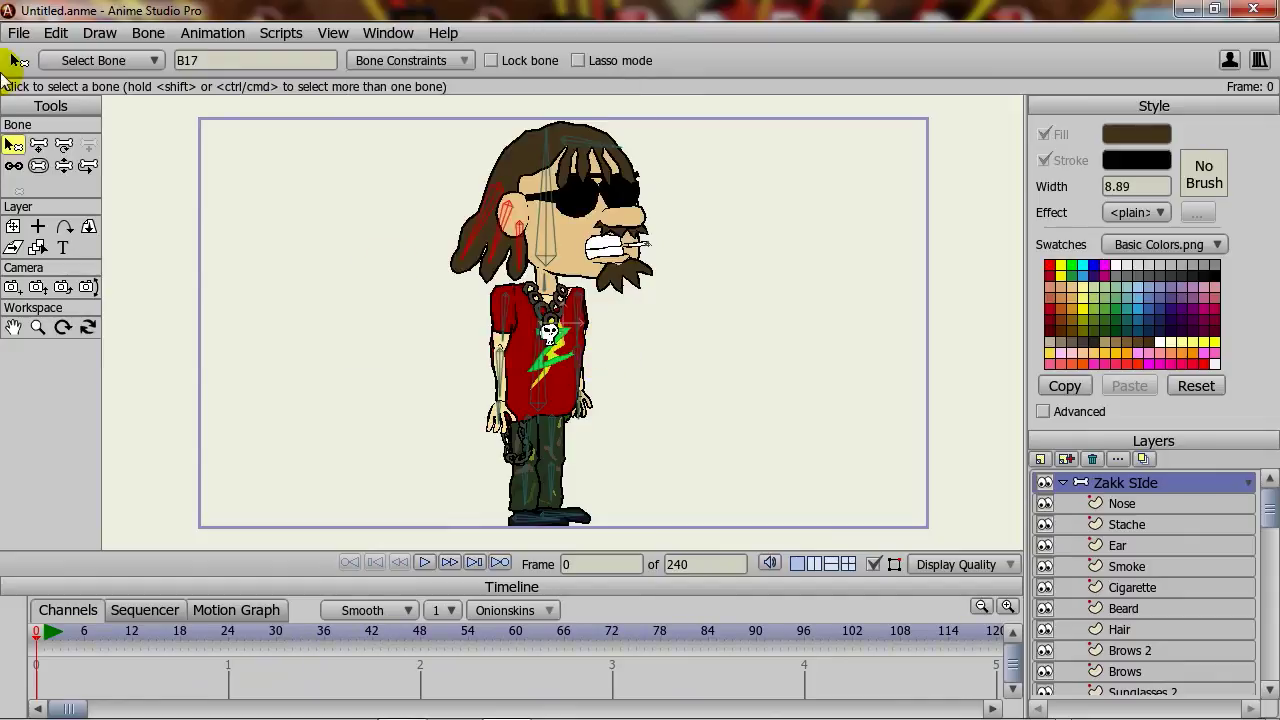
- Key the head bone turning between frame 1 and frame 24
click(63, 167)
key(ctrl+Right)
drag(535, 200, 575, 210)
key(ctrl+Right)
key(ctrl+Right)
key(ctrl+Right)
key(ctrl+Right)
key(ctrl+Right)
key(ctrl+Right)
key(ctrl+Right)
key(ctrl+Right)
key(ctrl+Right)
key(ctrl+Right)
key(ctrl+Right)
key(ctrl+Right)
key(ctrl+Right)
key(ctrl+Right)
key(ctrl+Right)
key(ctrl+Right)
key(ctrl+Right)
key(ctrl+Right)
key(ctrl+Right)
key(ctrl+Right)
key(ctrl+Left)
key(ctrl+Left)
key(ctrl+Left)
key(ctrl+Left)
key(ctrl+Left)
key(ctrl+Left)
key(ctrl+Left)
key(ctrl+Left)
key(ctrl+Left)
key(ctrl+Left)
key(ctrl+Left)
key(ctrl+Left)
key(ctrl+Left)
key(ctrl+Left)
key(ctrl+Left)
key(ctrl+Left)
key(ctrl+Left)
key(ctrl+Left)
key(ctrl+Left)
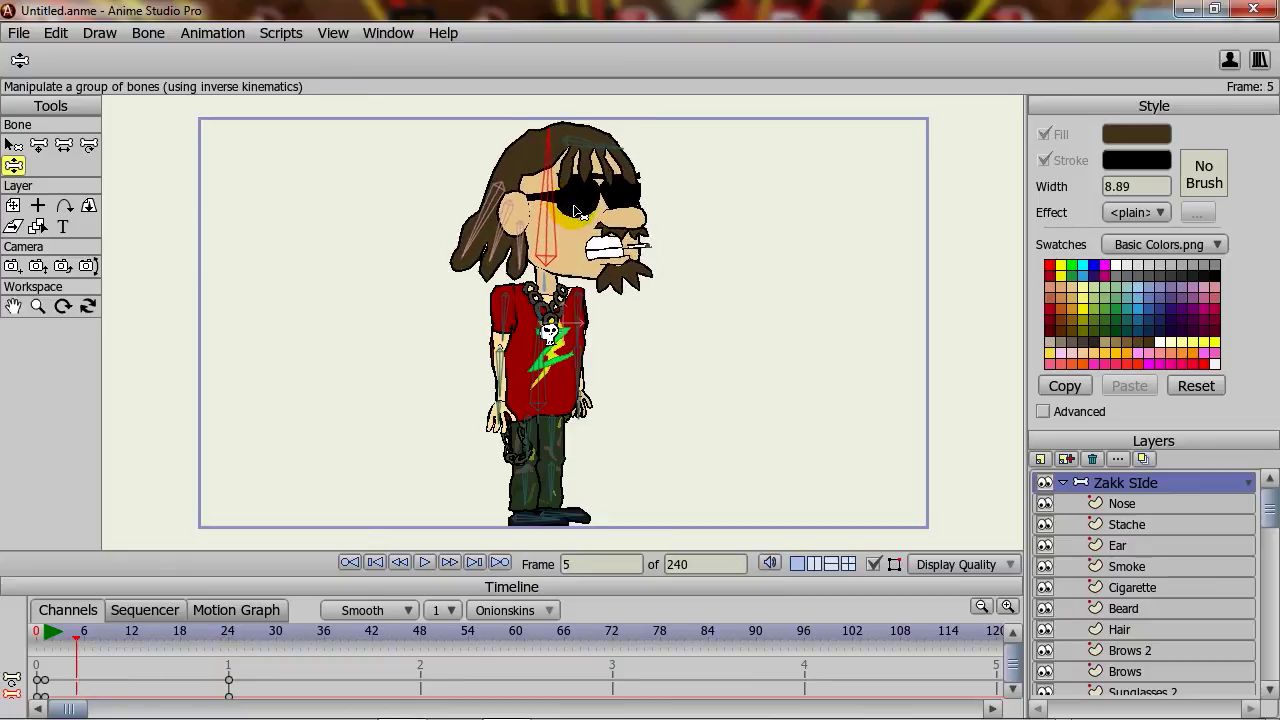
- Replay the animation from frame 0 several times to watch the hair sway, stopping at frame 53
click(425, 564)
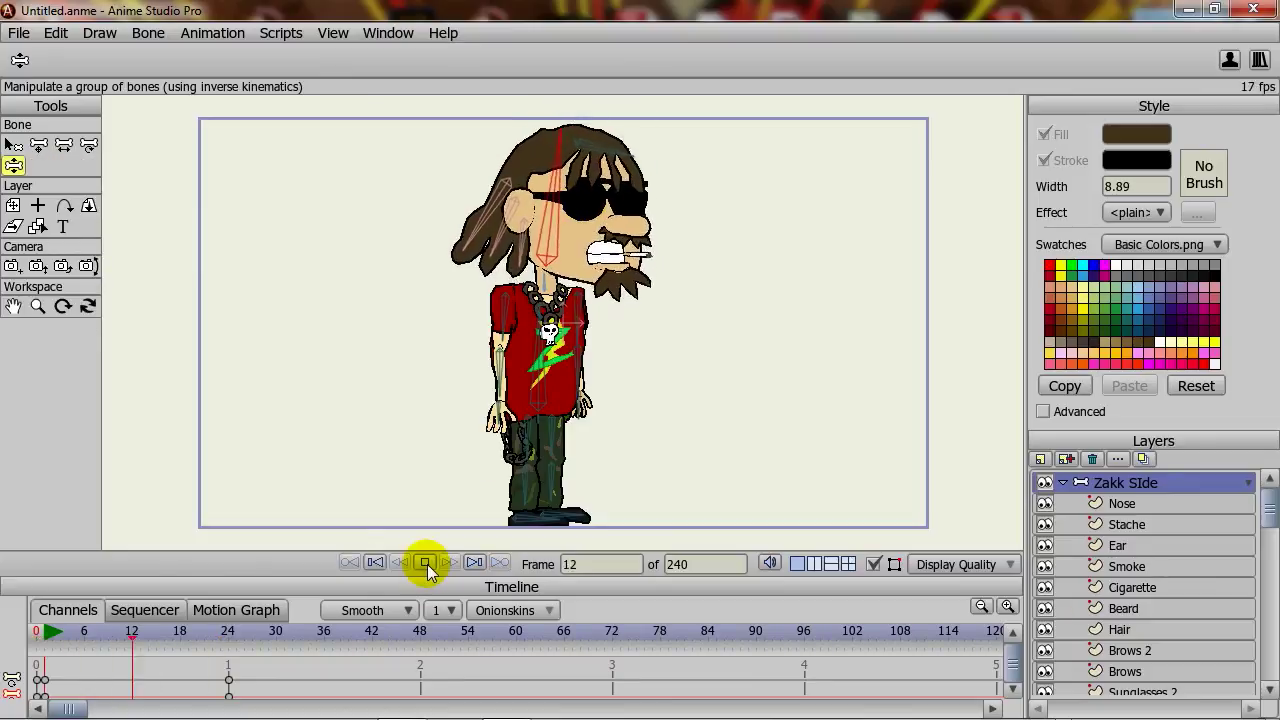
click(425, 564)
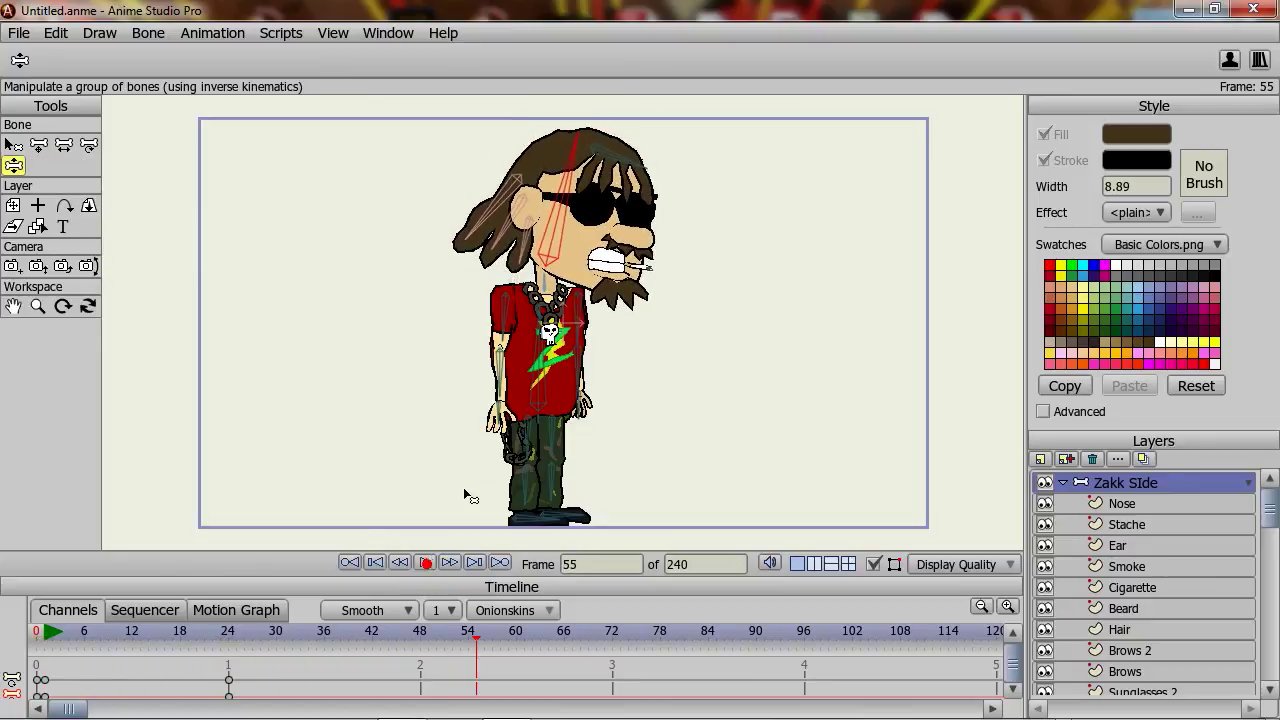
scroll(423, 230, up, 10)
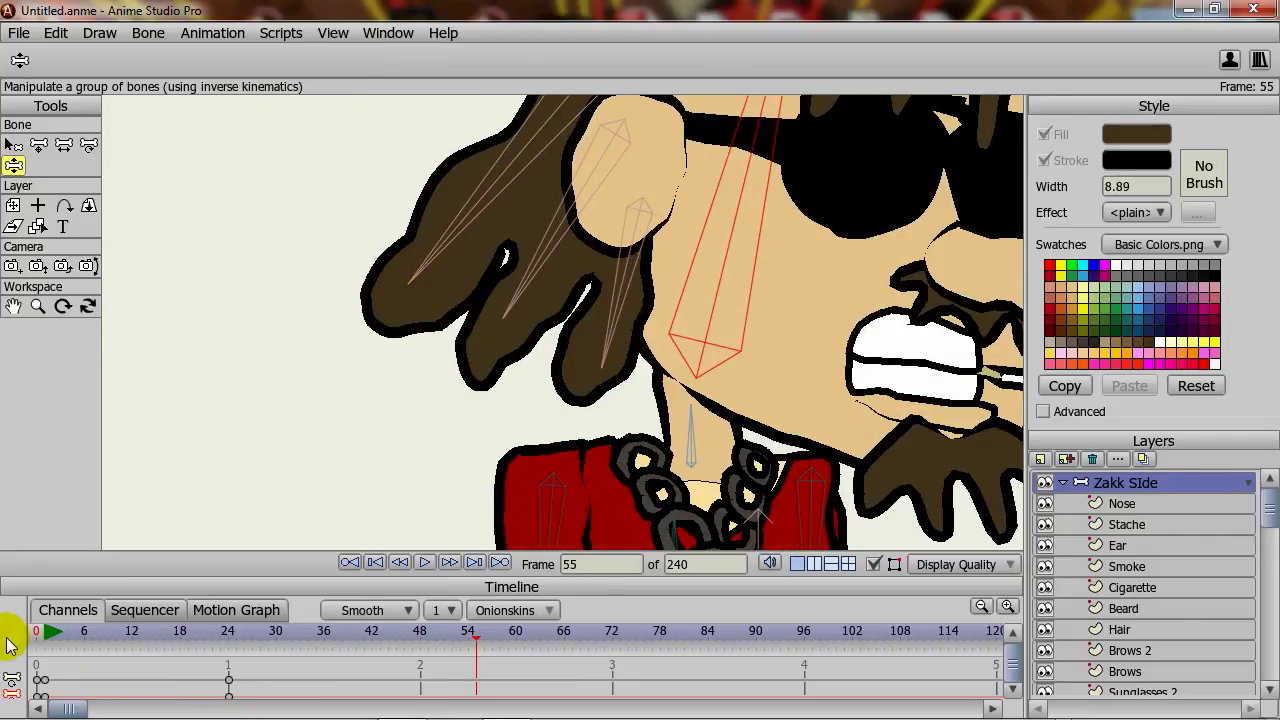
click(36, 634)
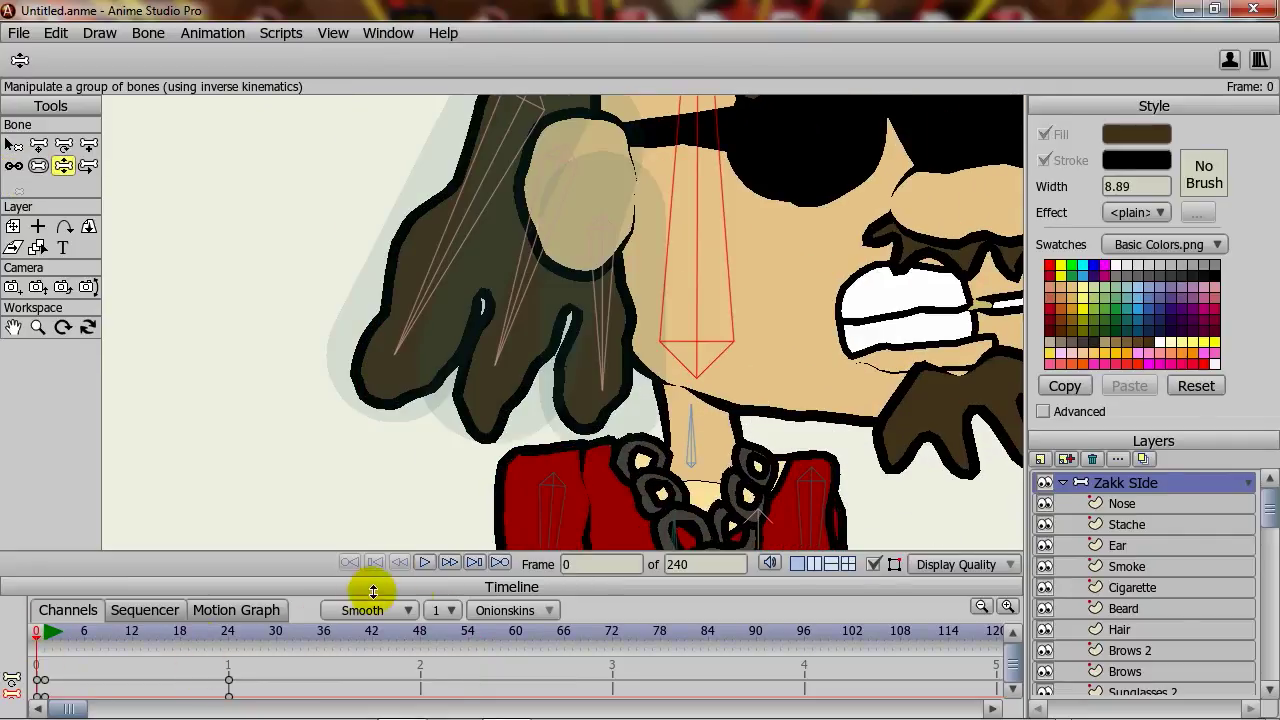
click(425, 564)
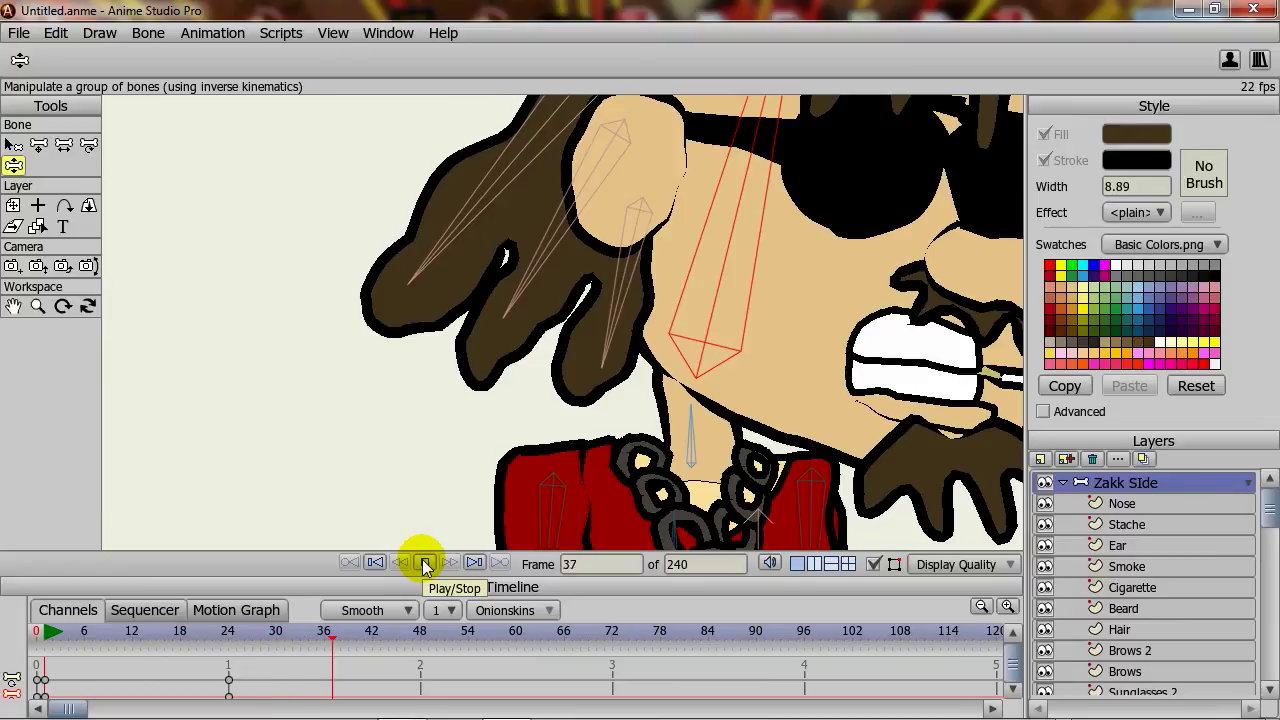
click(425, 565)
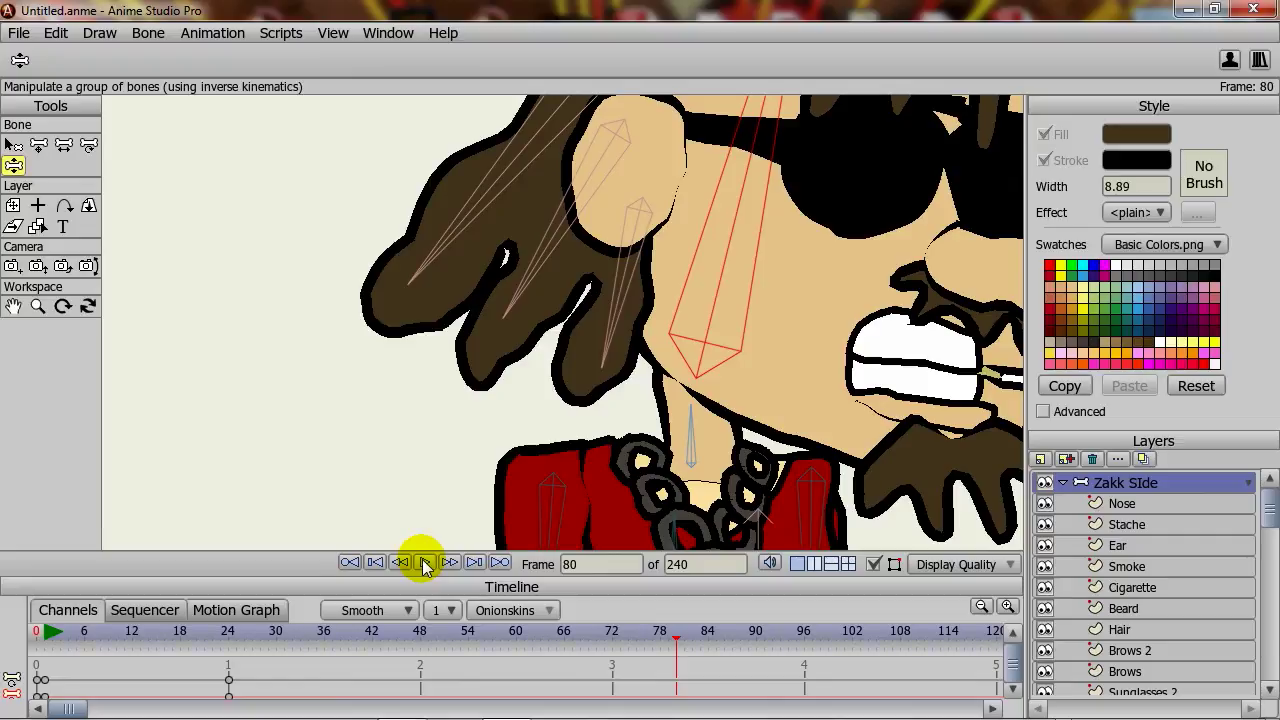
click(38, 632)
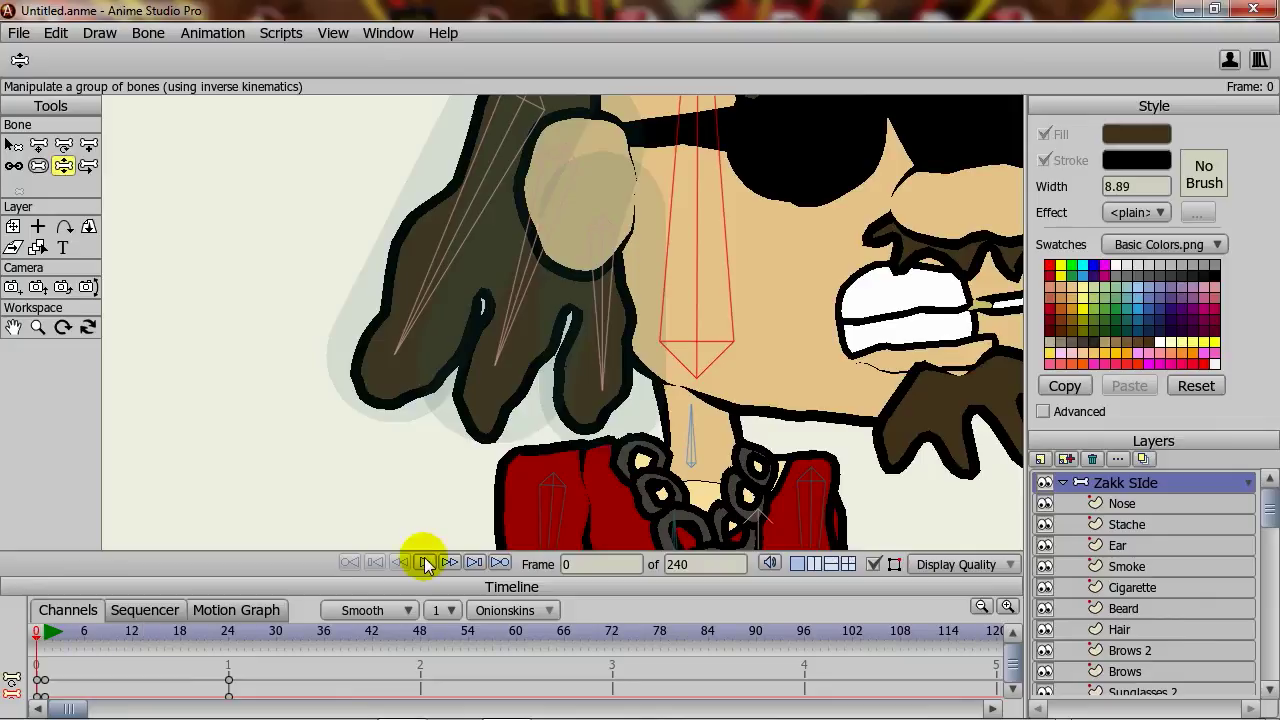
click(425, 565)
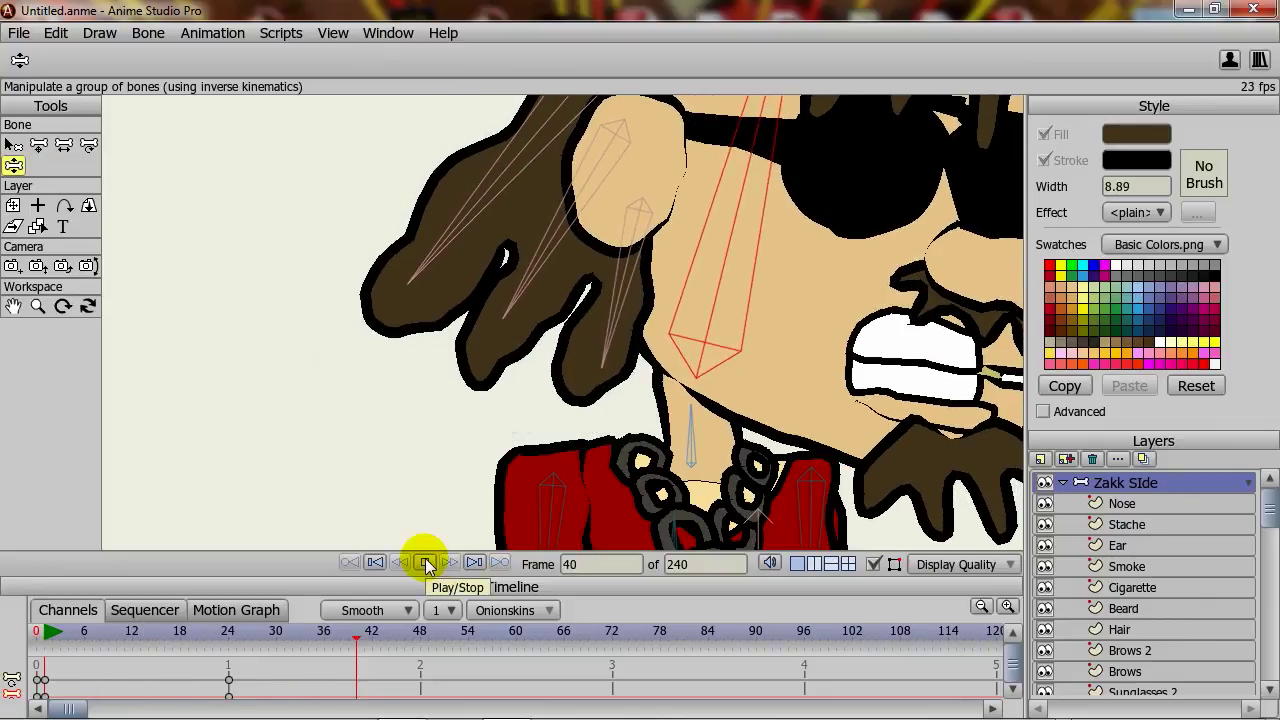
click(425, 565)
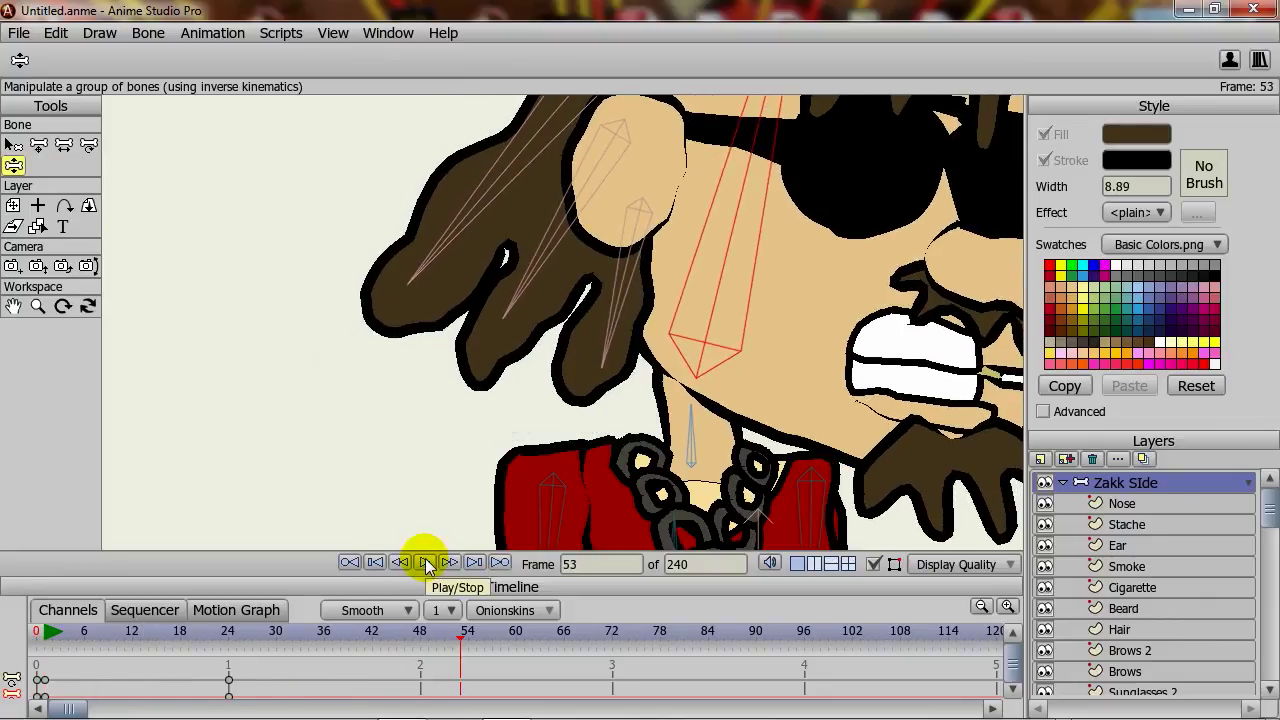